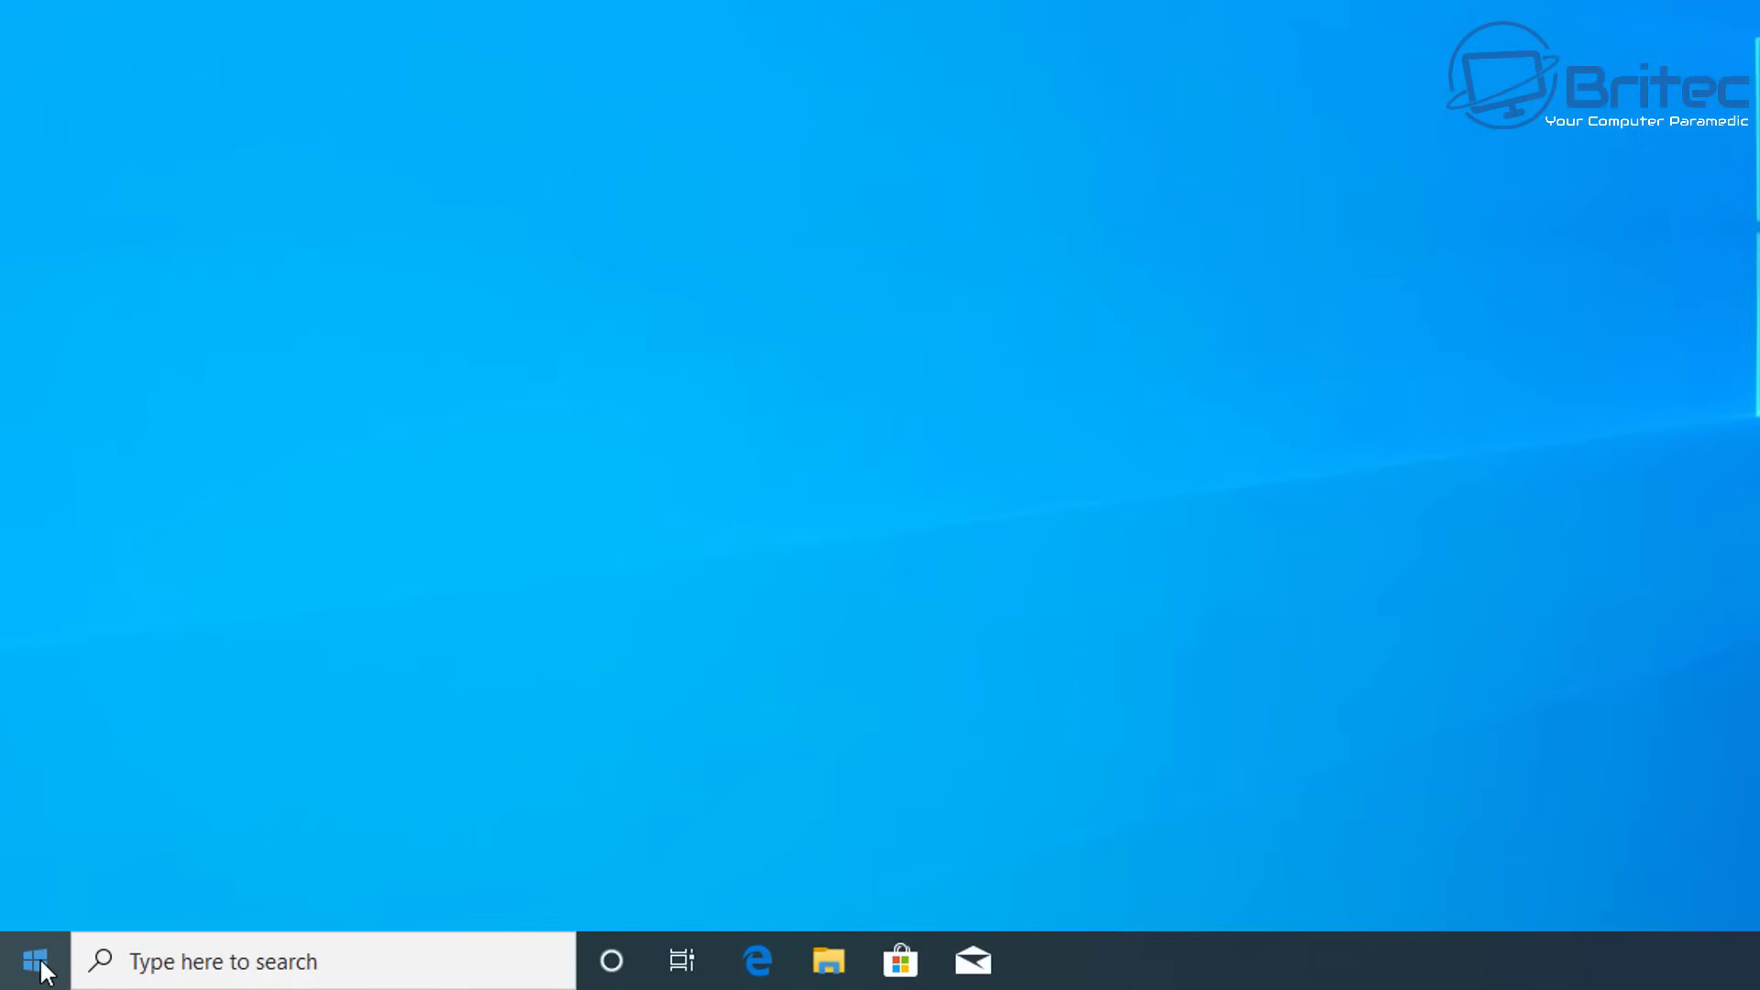
# Step: Open Computer Management from the Start right-click menu and switch to Disk Management
pyautogui.rightClick(22, 969)
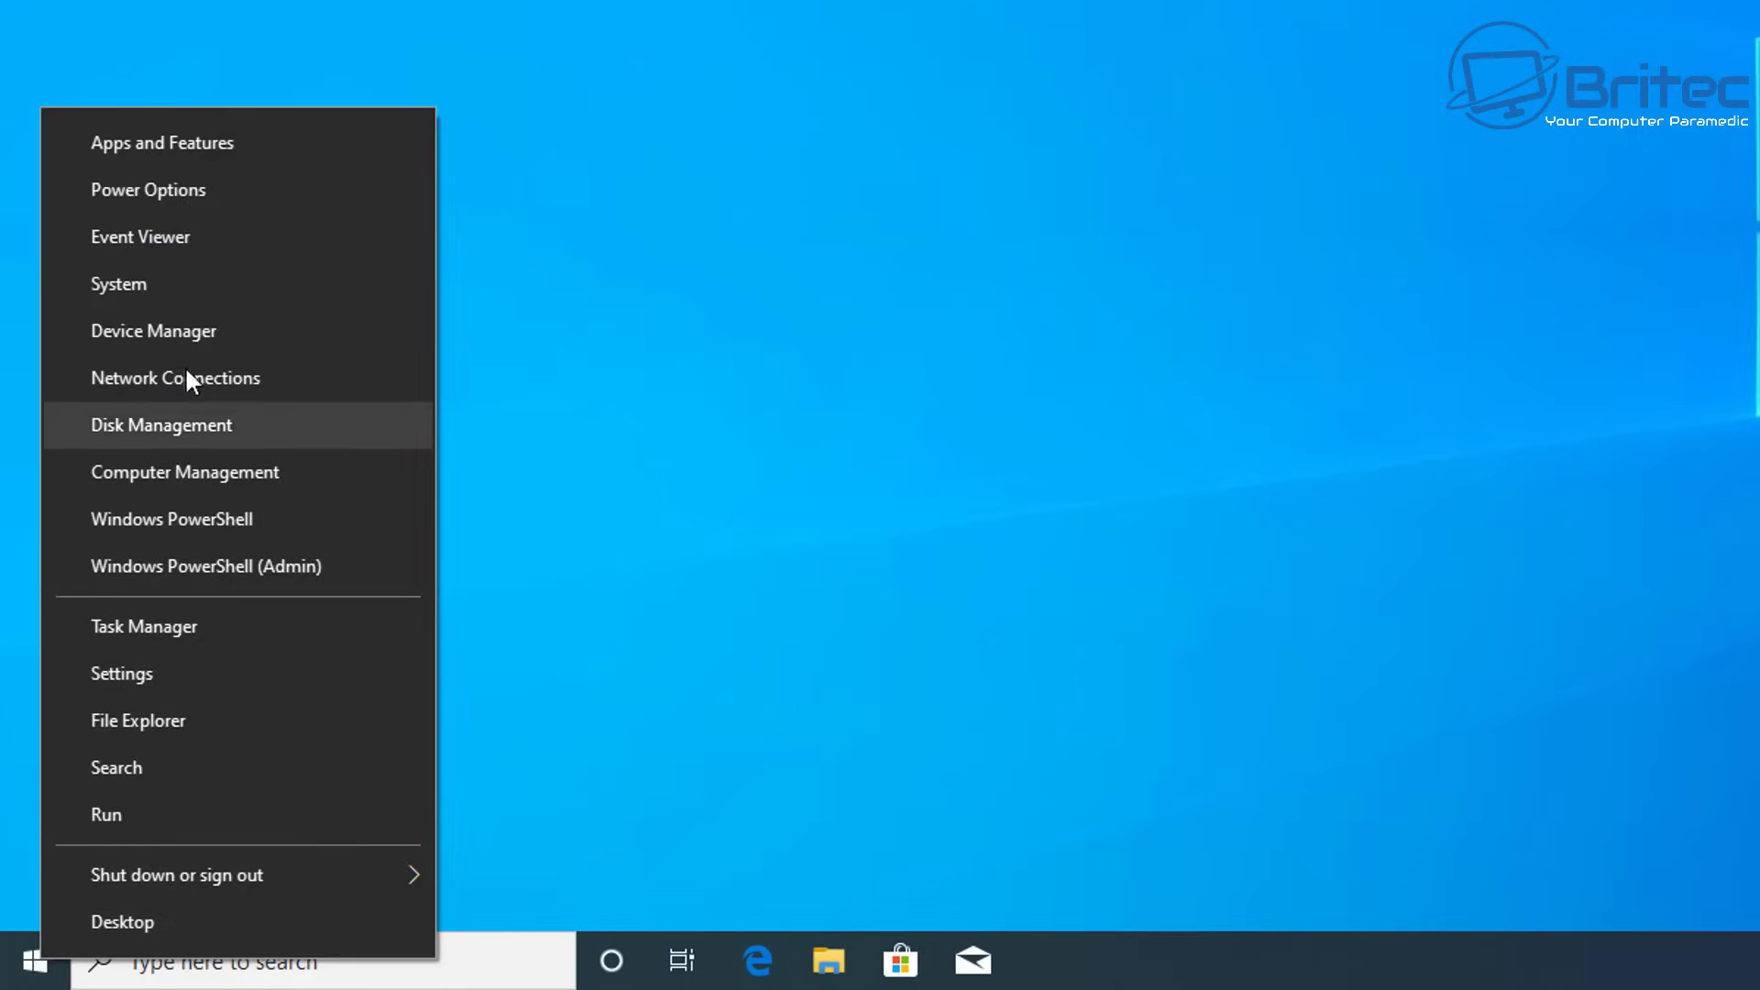
pyautogui.click(184, 472)
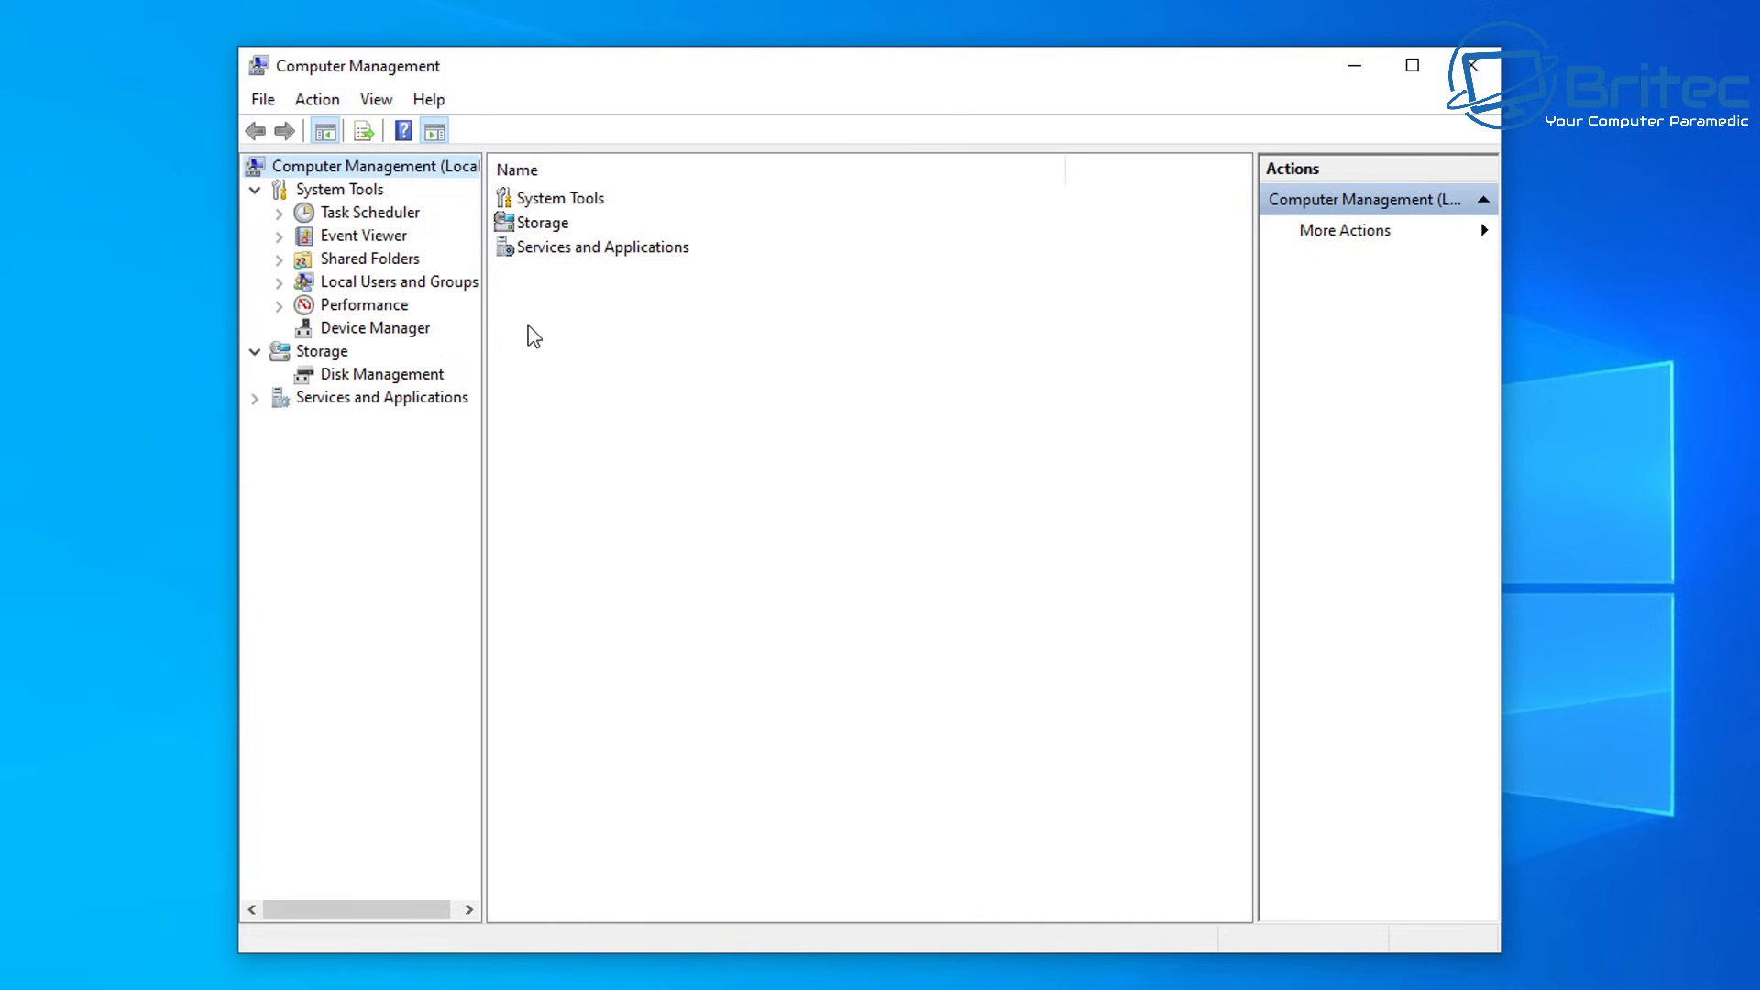
pyautogui.click(383, 377)
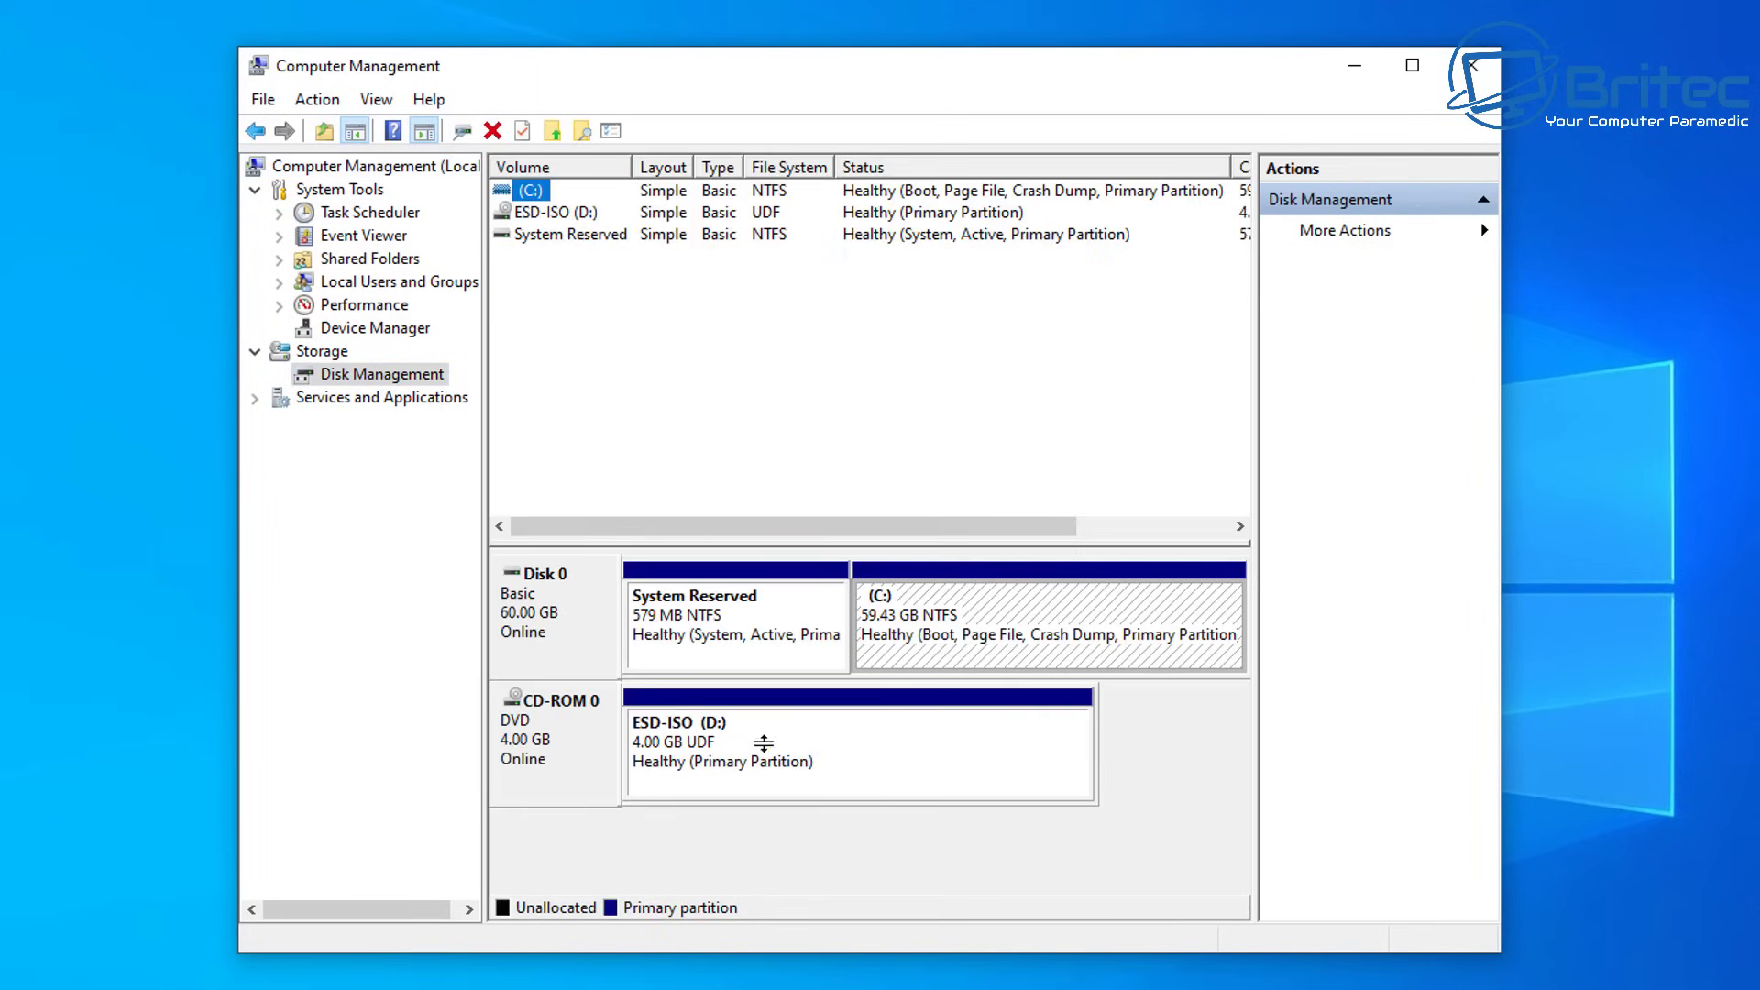
# Step: Inspect Disk 0's 579 MB System Reserved and 59.43 GB C: partitions
pyautogui.click(702, 642)
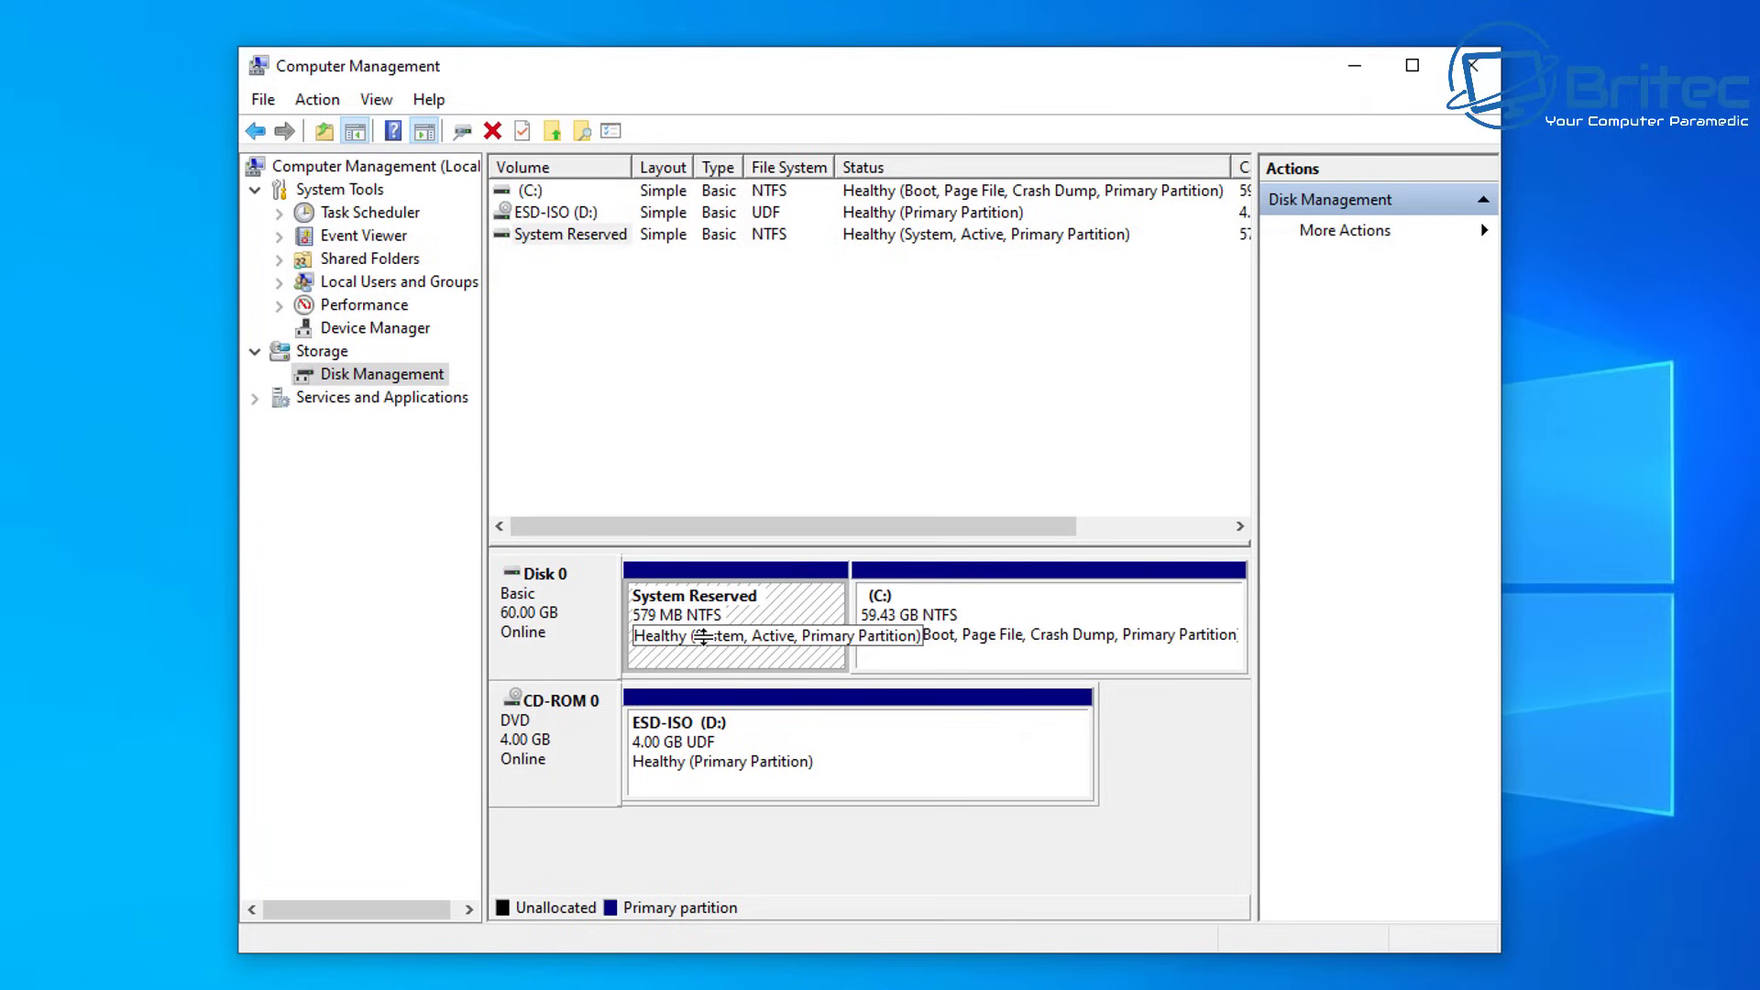
pyautogui.rightClick(692, 621)
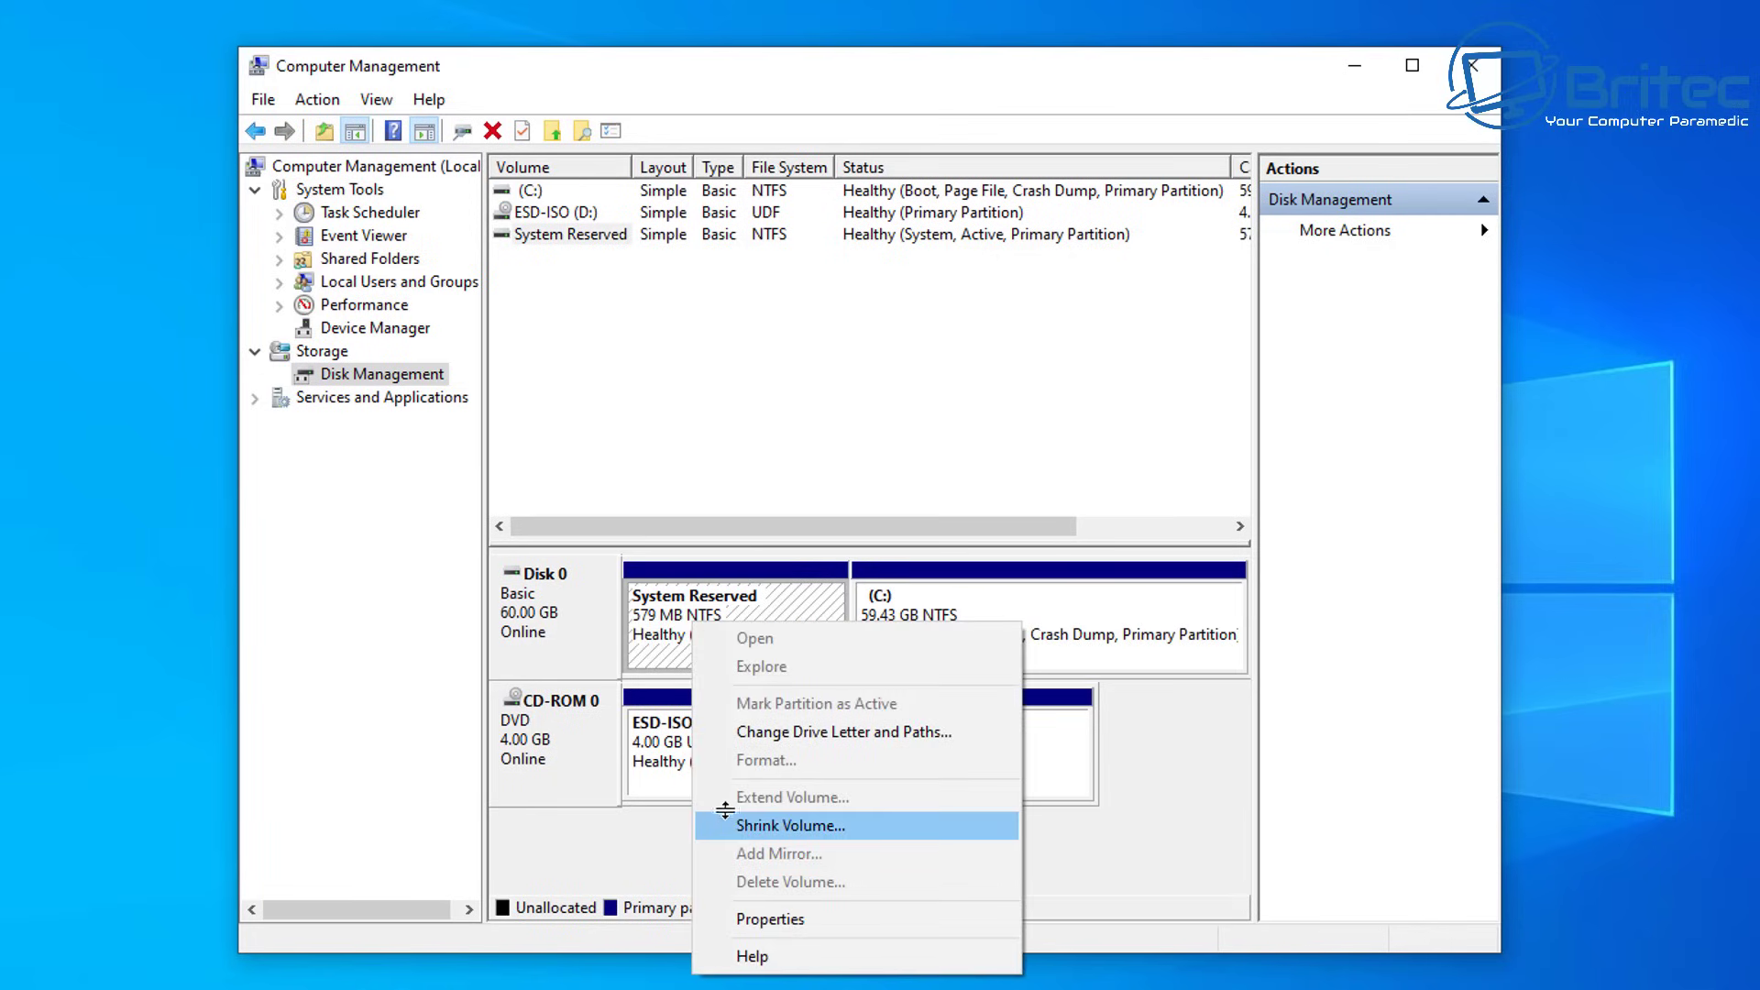
pyautogui.click(693, 619)
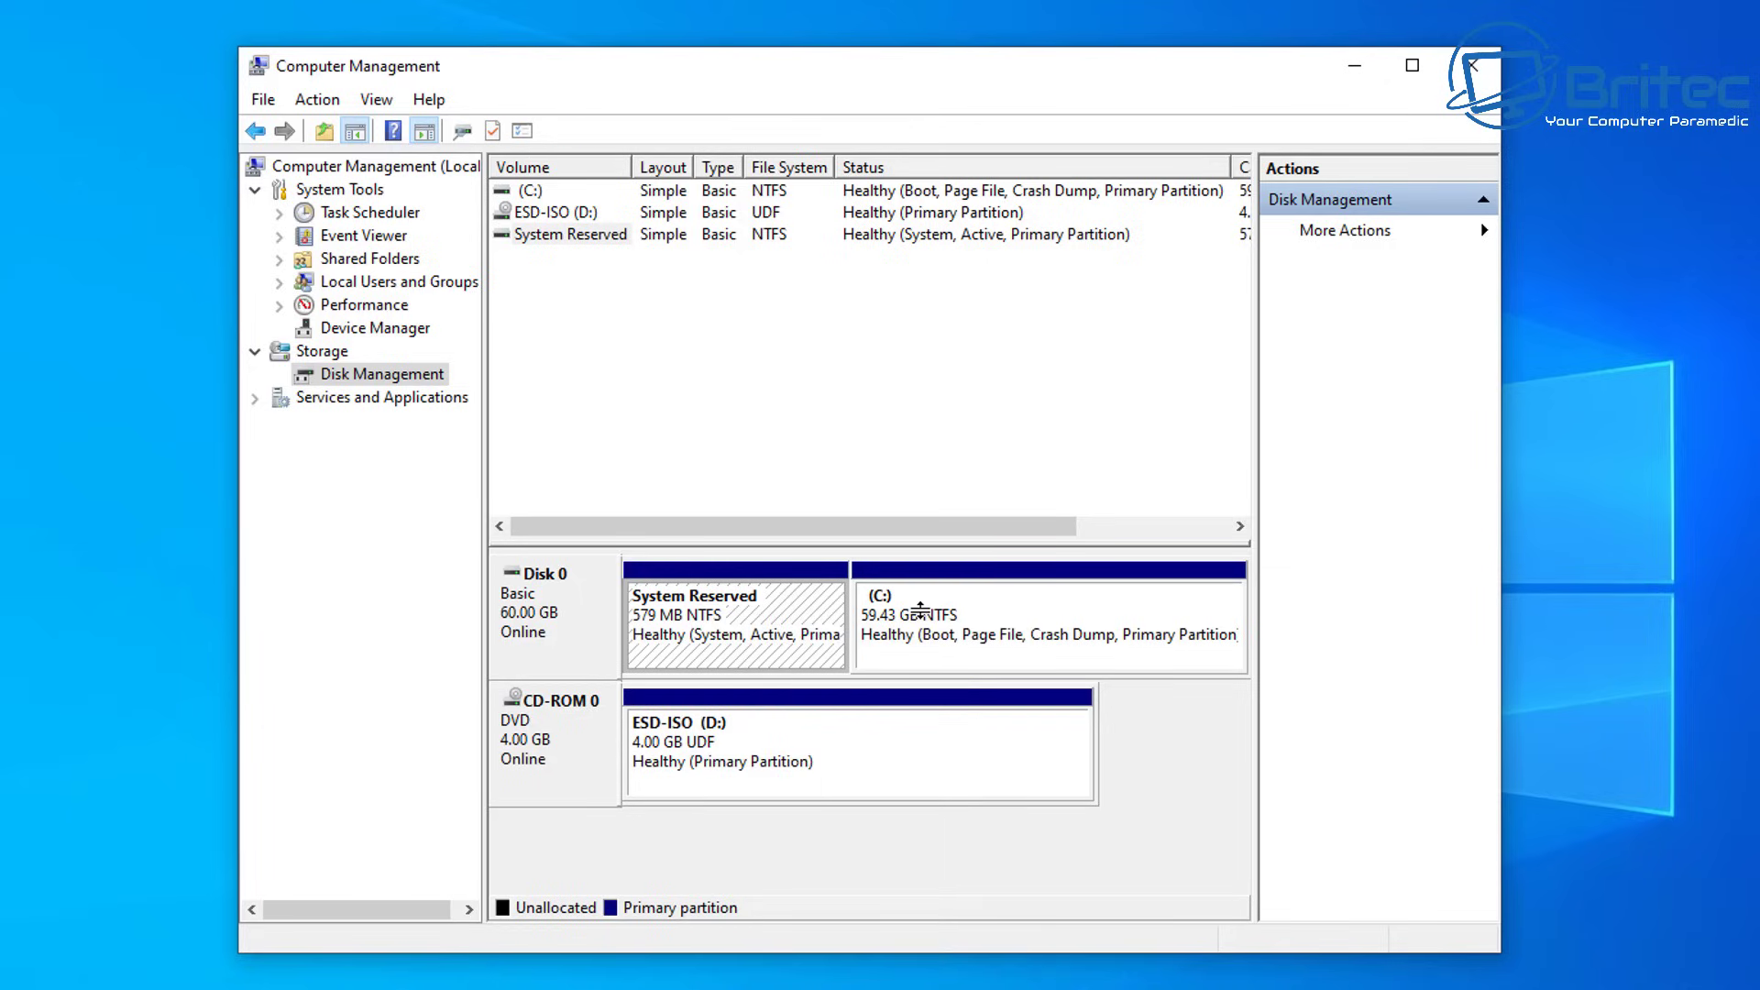
pyautogui.click(926, 612)
pyautogui.click(727, 612)
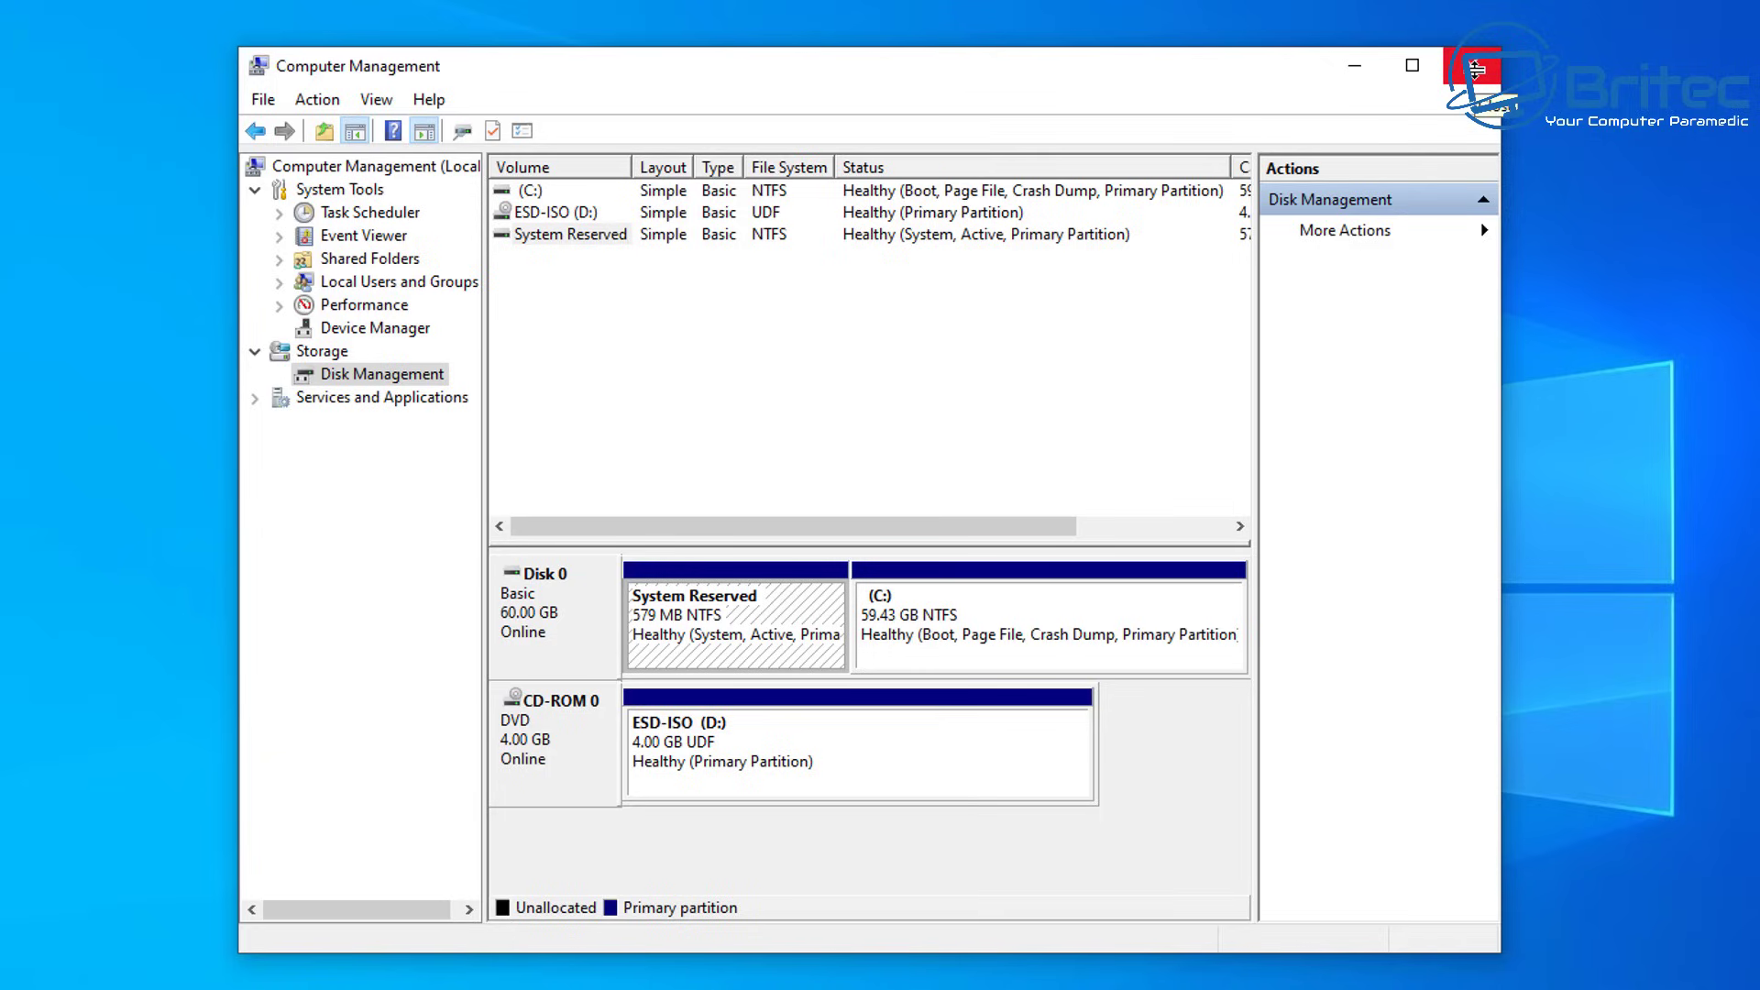
# Step: Close Computer Management and download the Partition Wizard Free 12.1 installer from MiniTool's site
pyautogui.click(1475, 69)
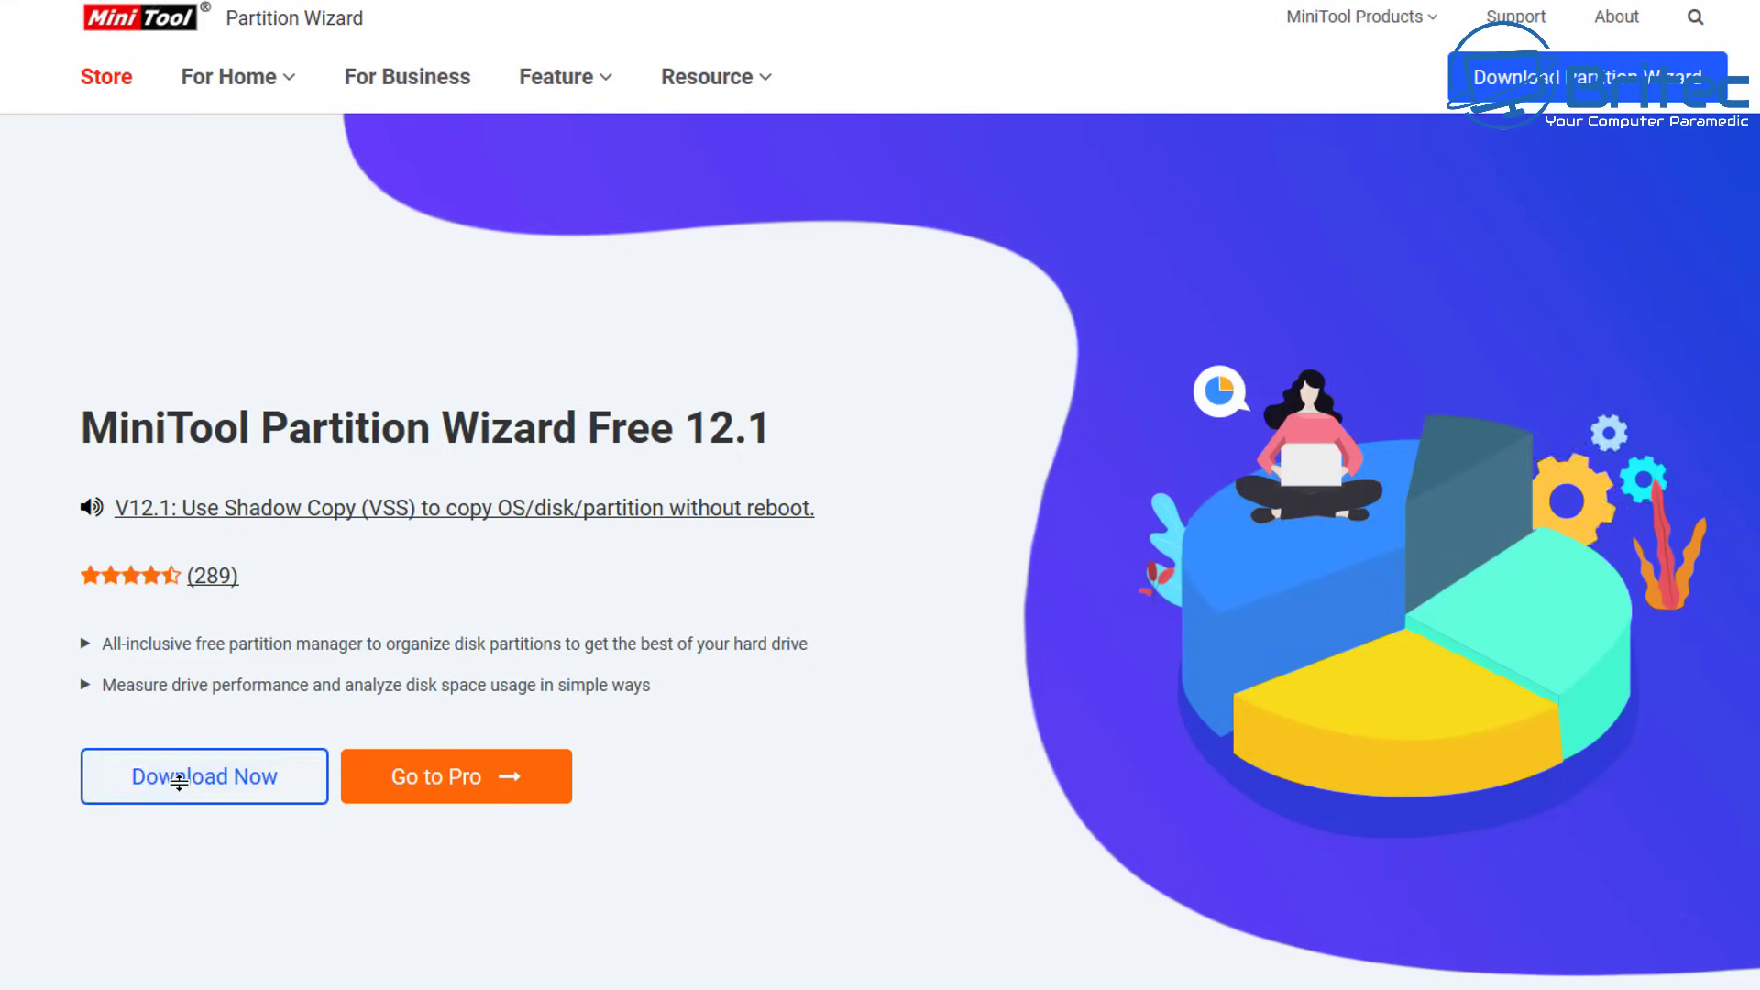
pyautogui.click(179, 780)
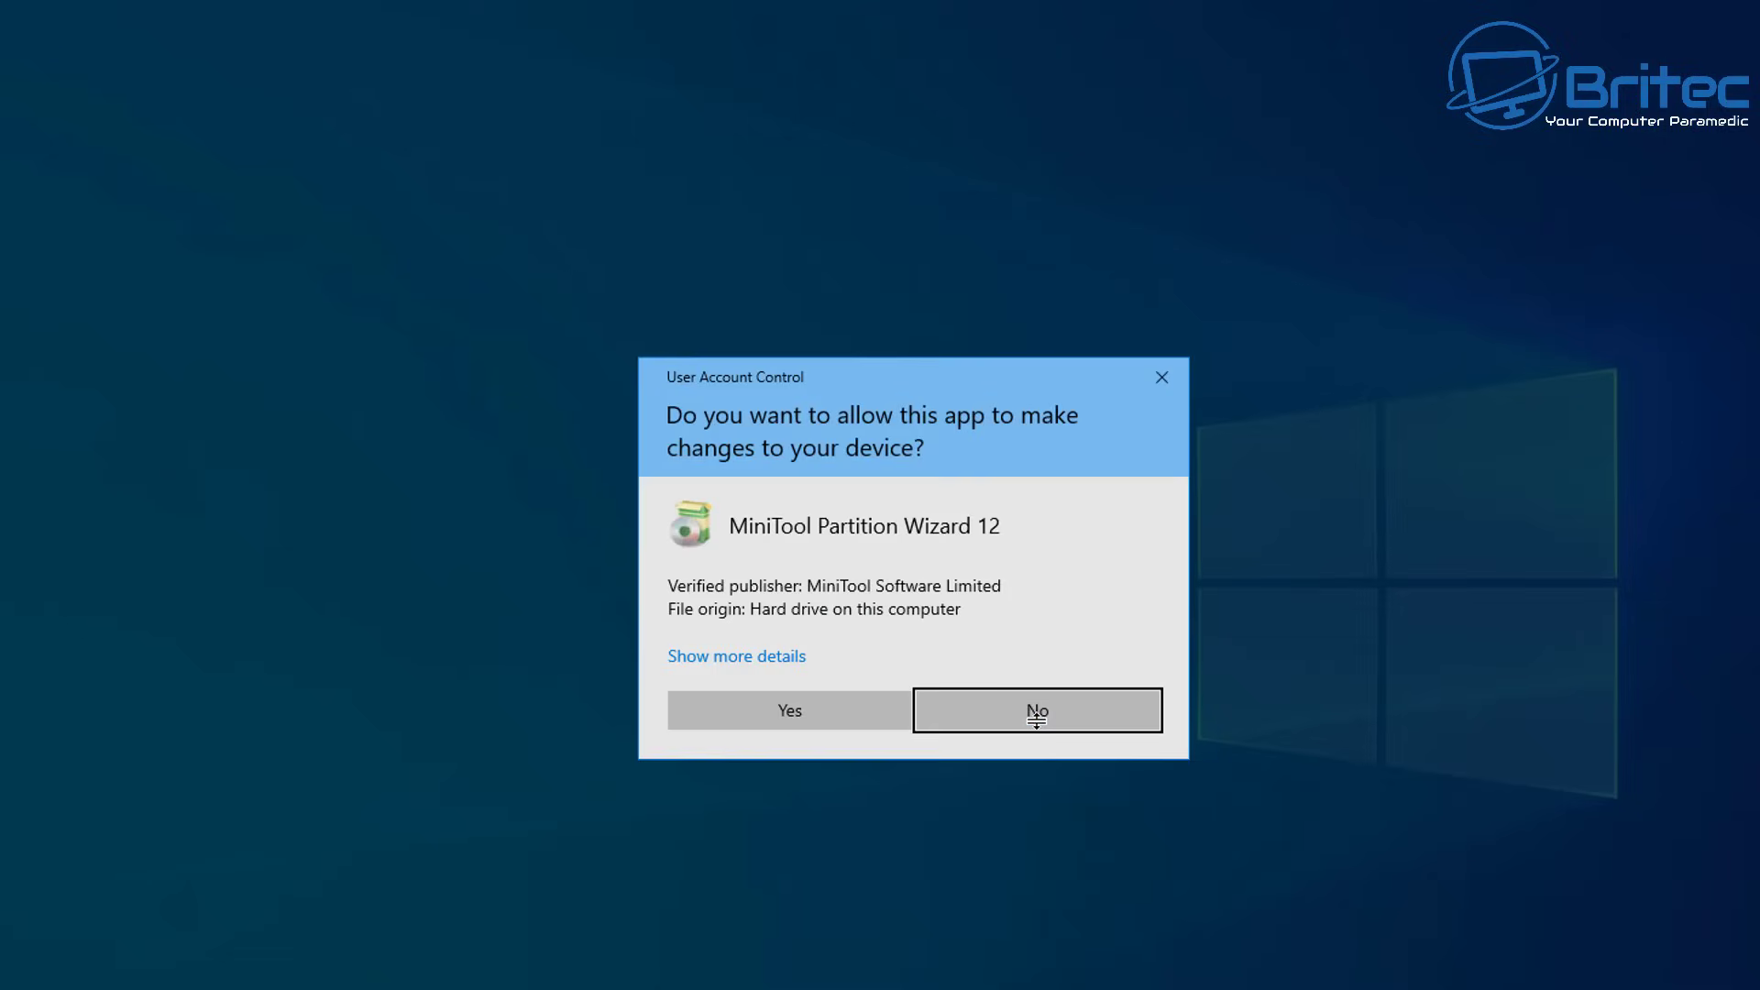
# Step: Install Partition Wizard in English, default folder, ShadowMaker and Customer Experience unticked, then launch it
pyautogui.click(756, 713)
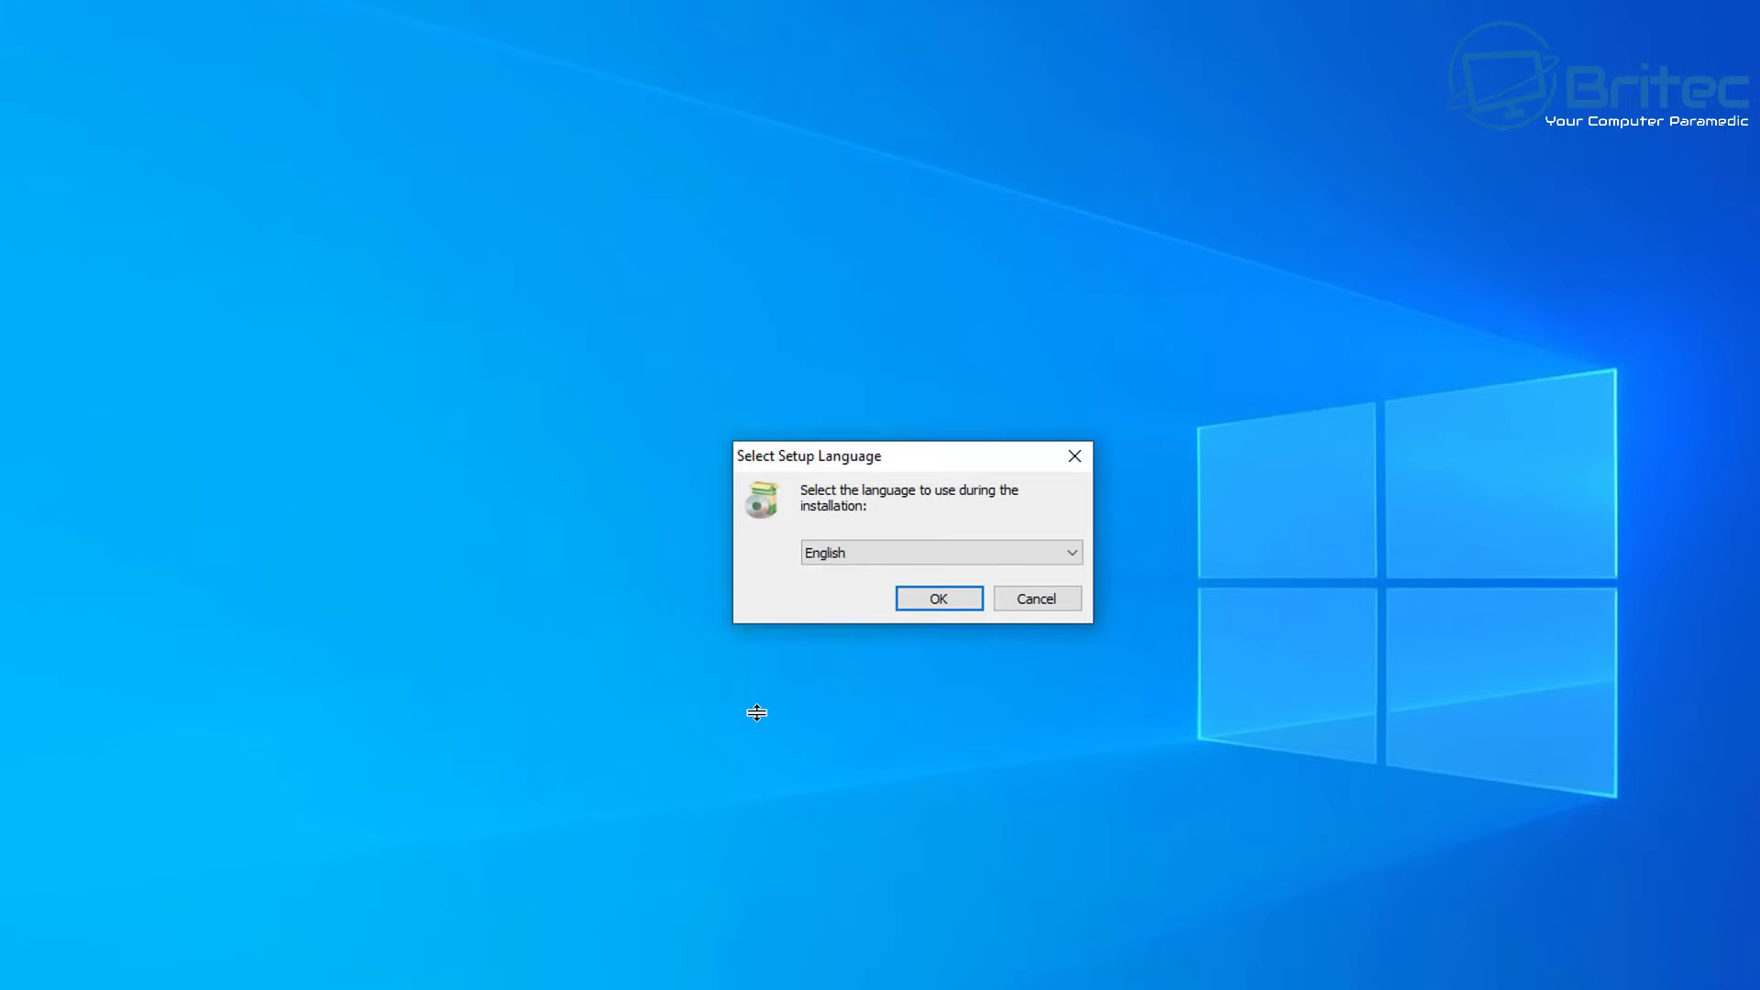
pyautogui.click(939, 598)
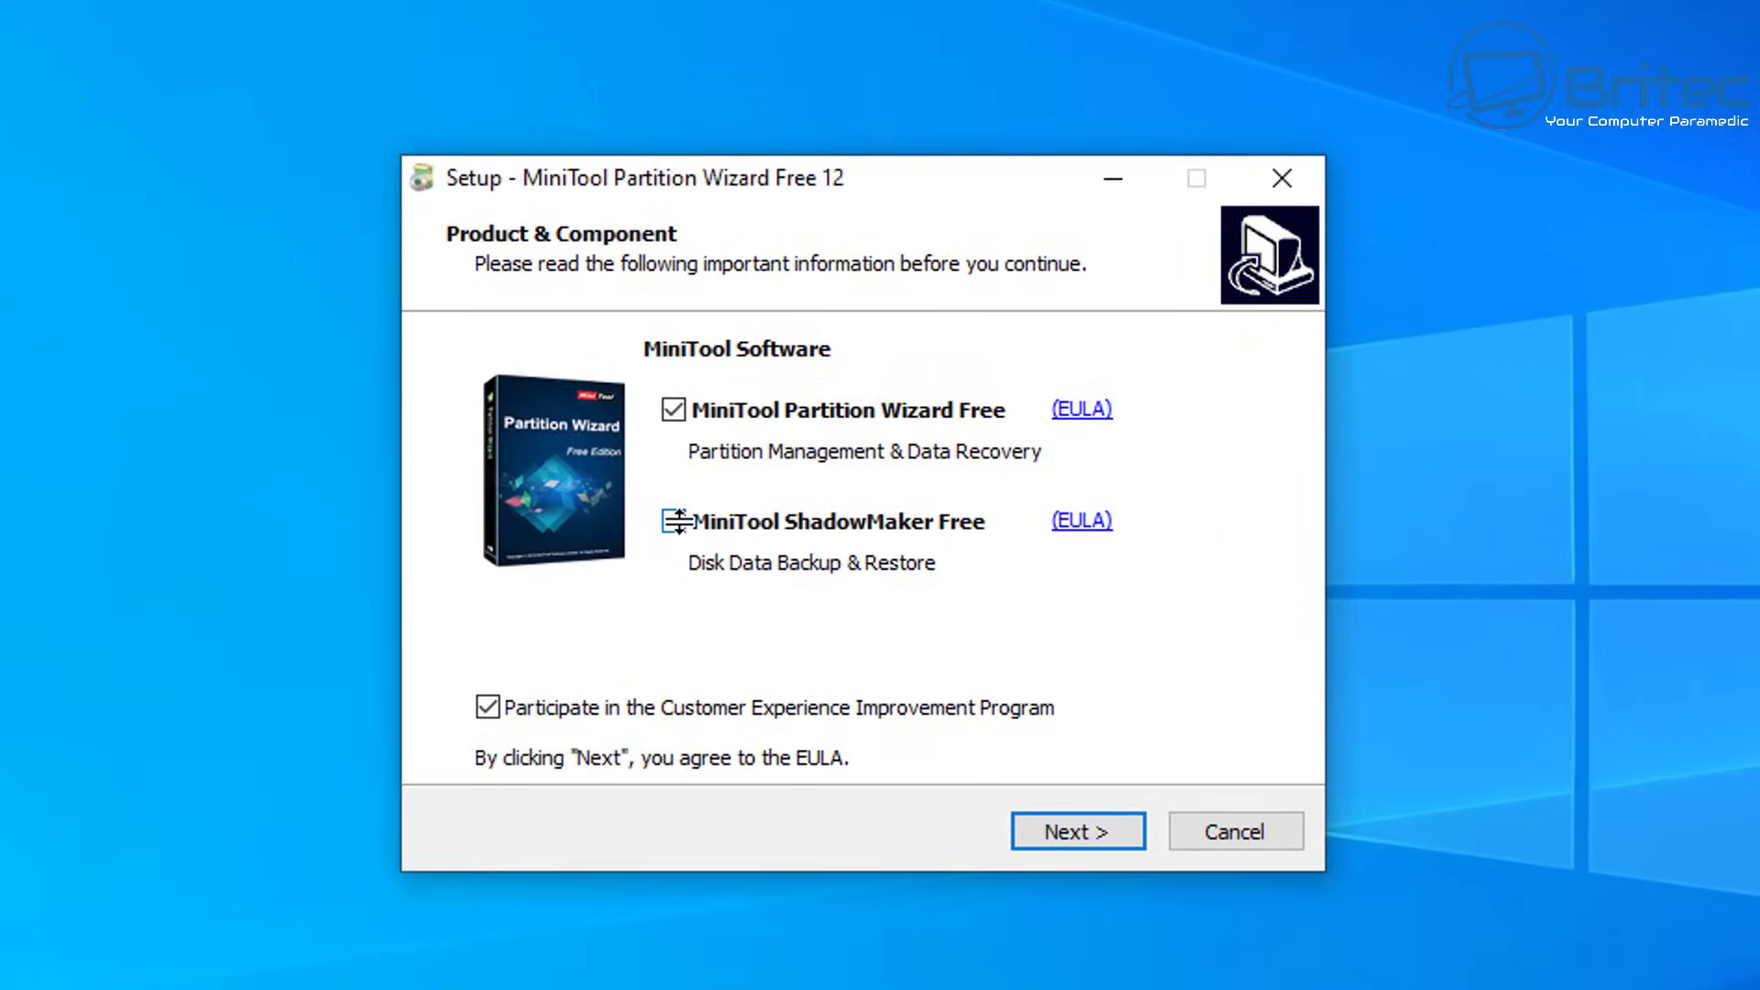
pyautogui.click(675, 520)
pyautogui.click(486, 708)
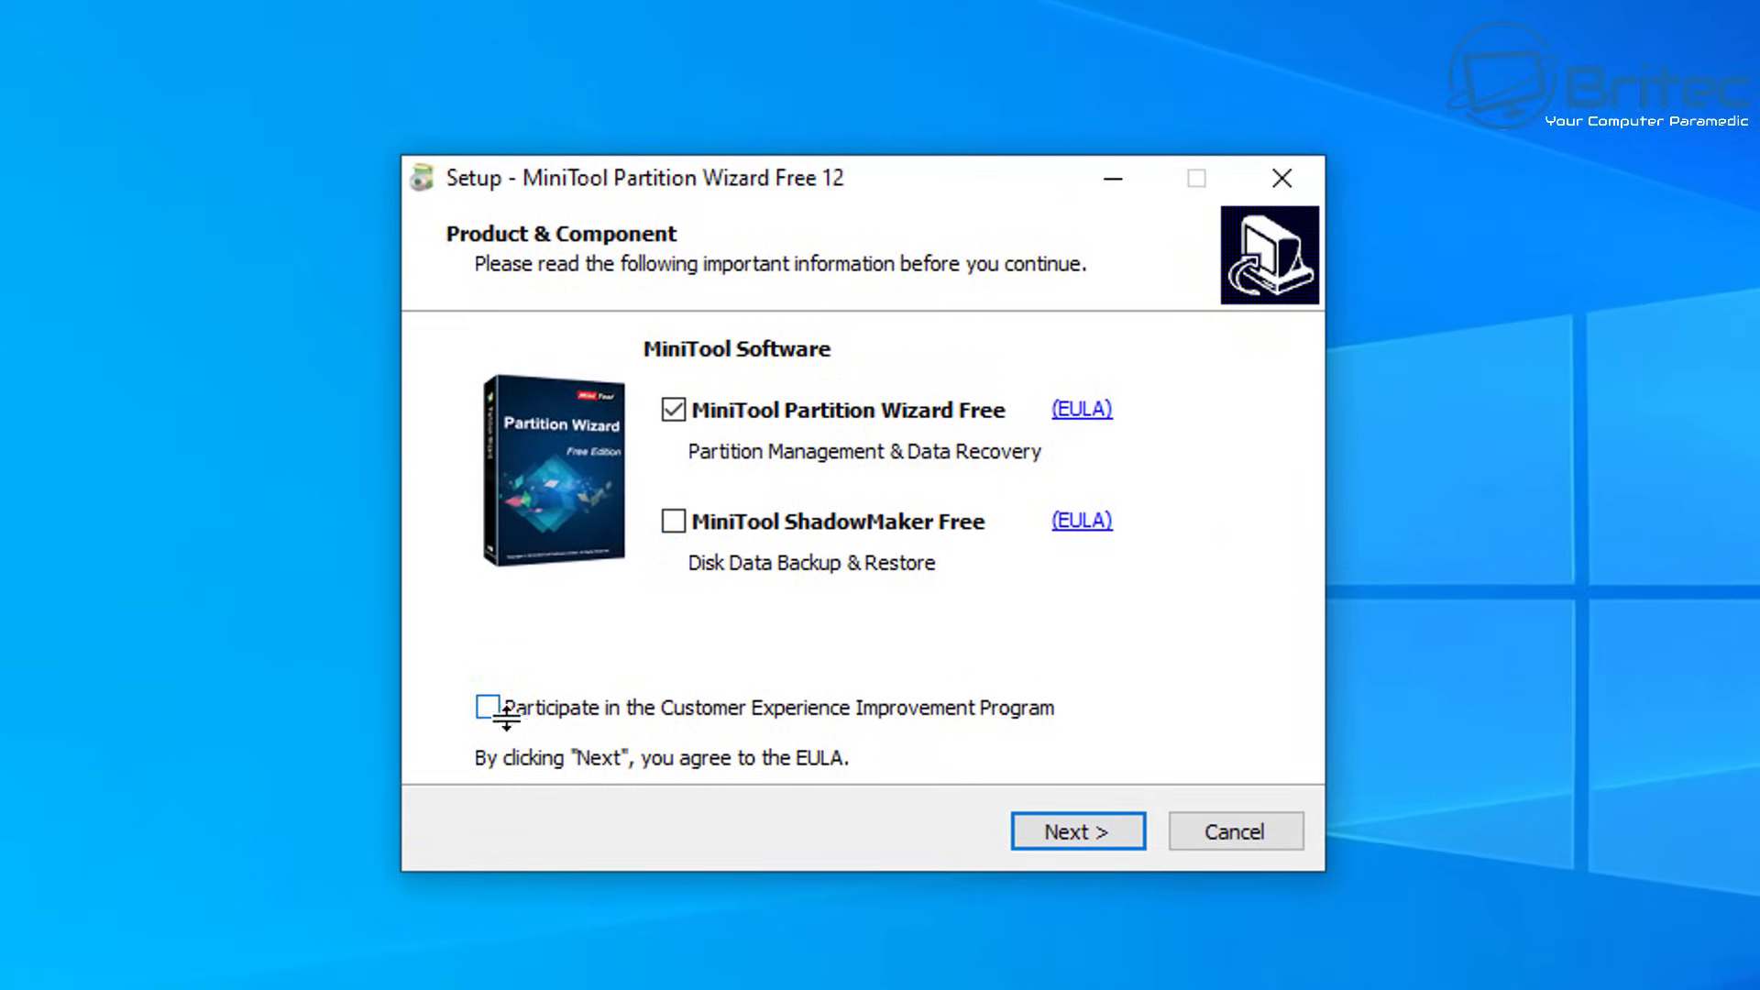
pyautogui.click(1081, 836)
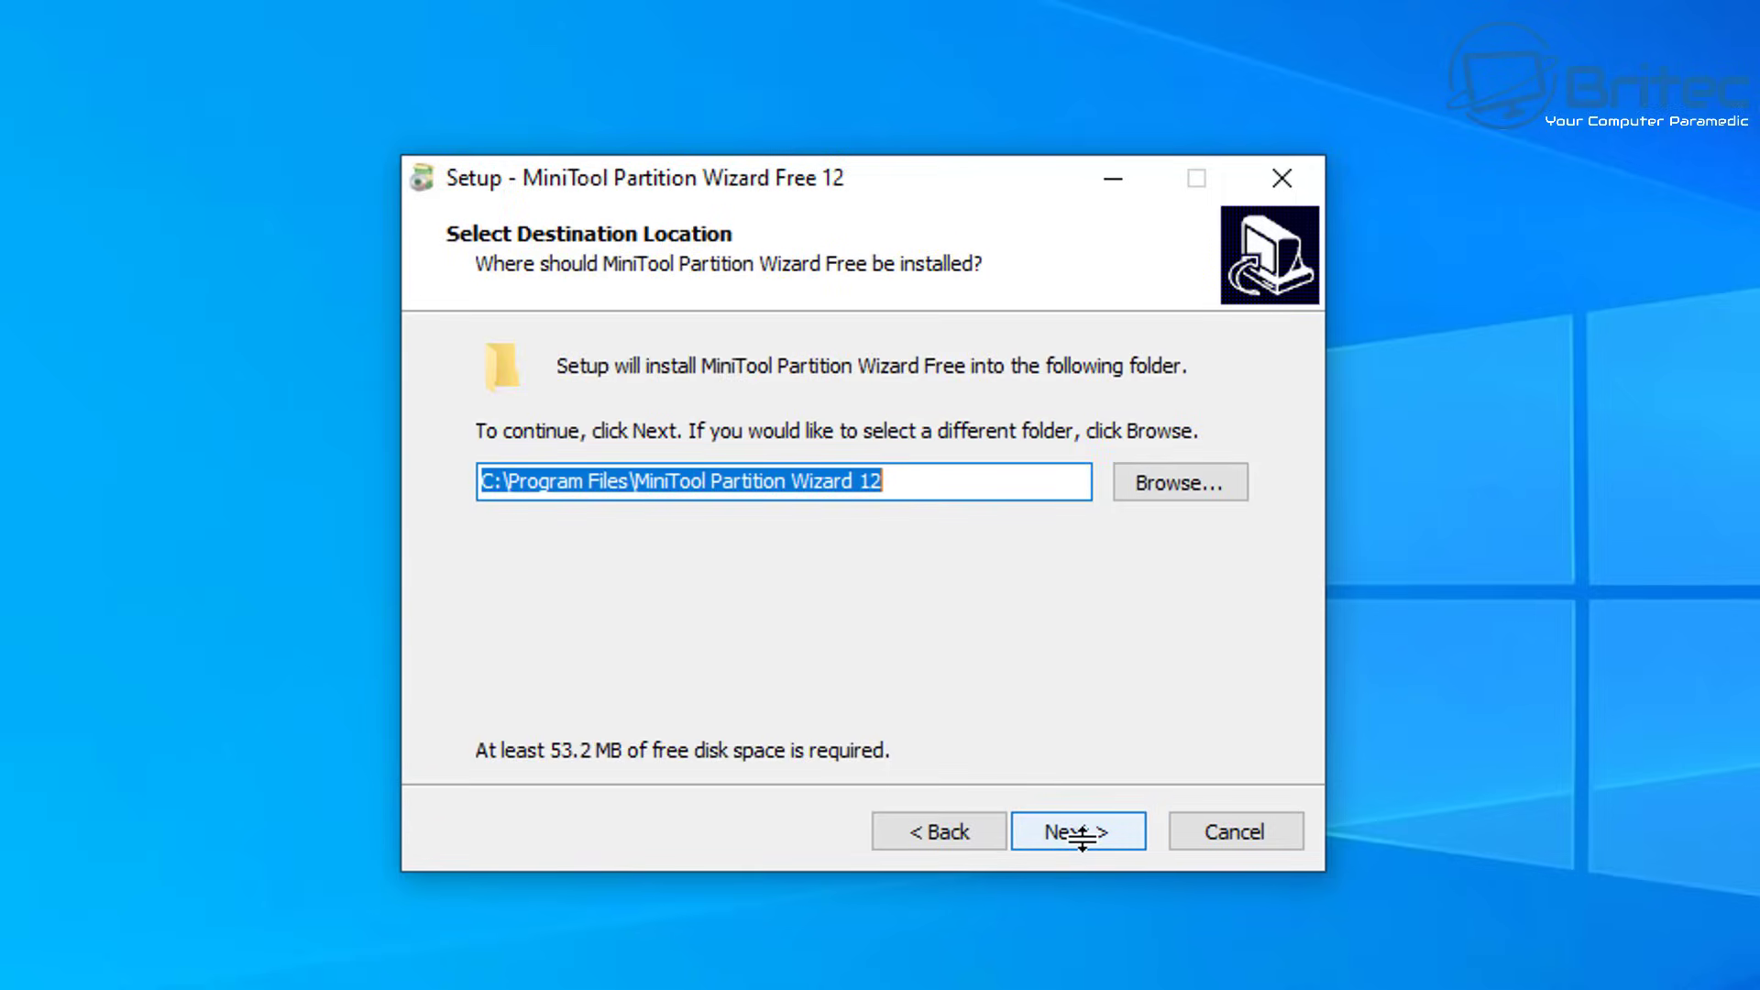
pyautogui.click(1081, 836)
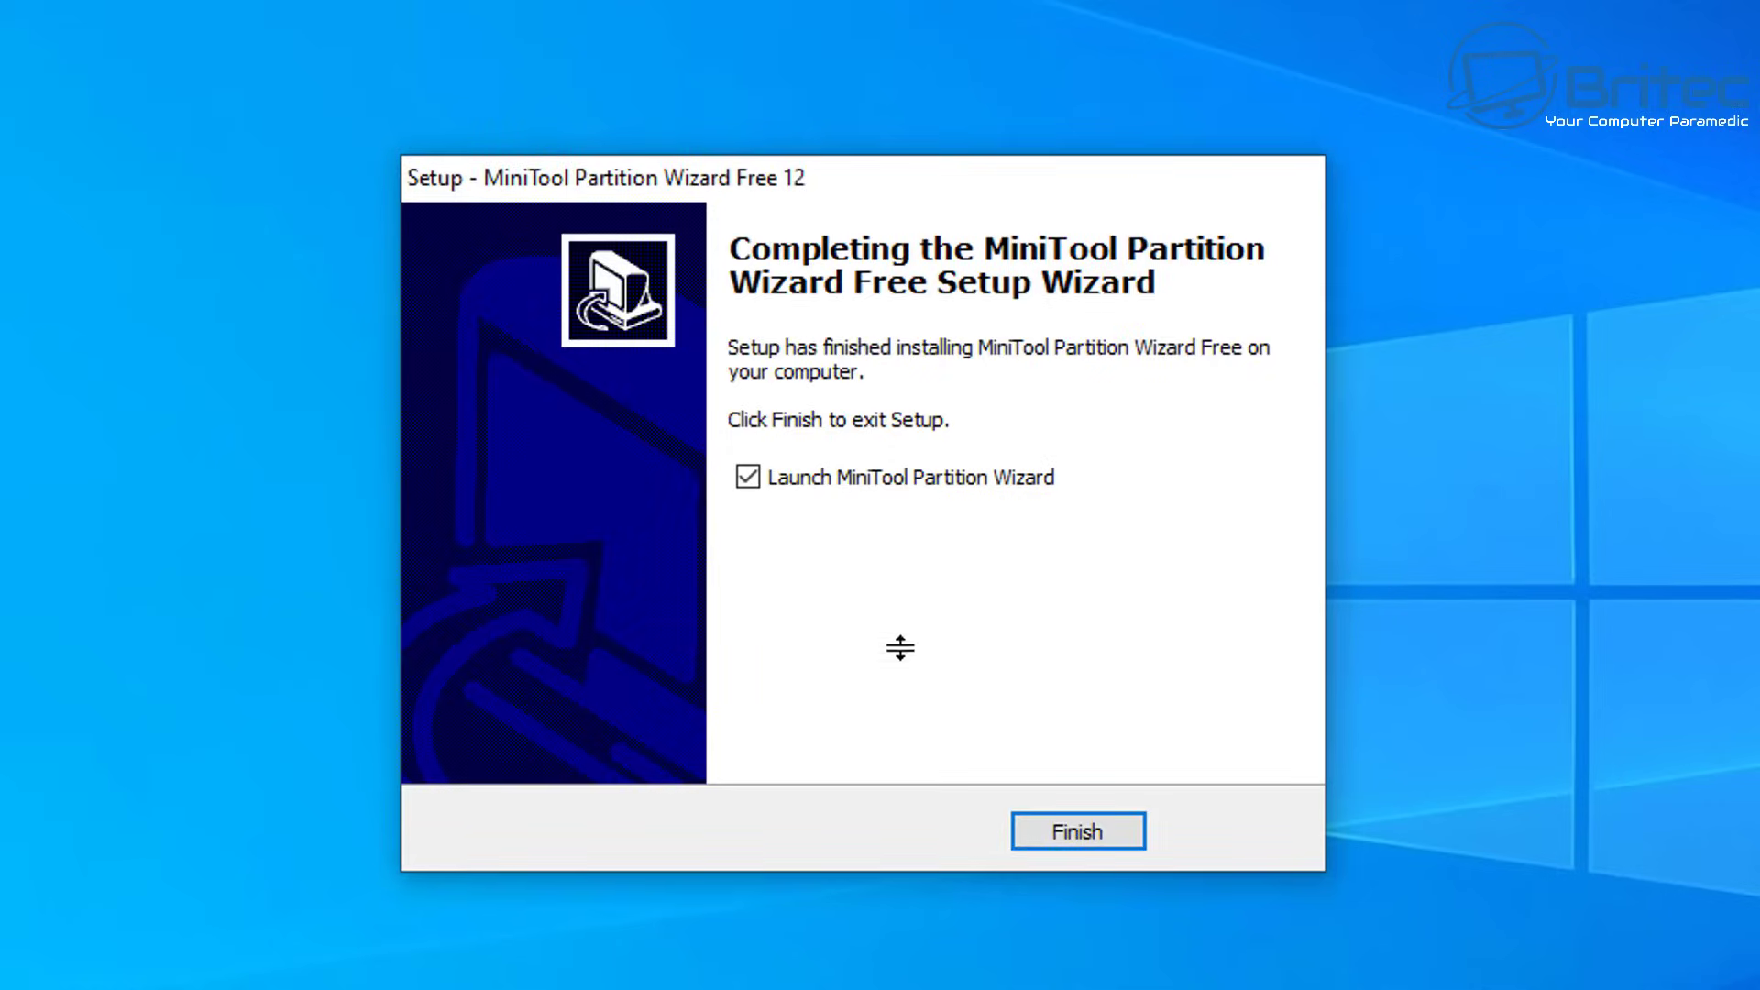
pyautogui.click(1064, 830)
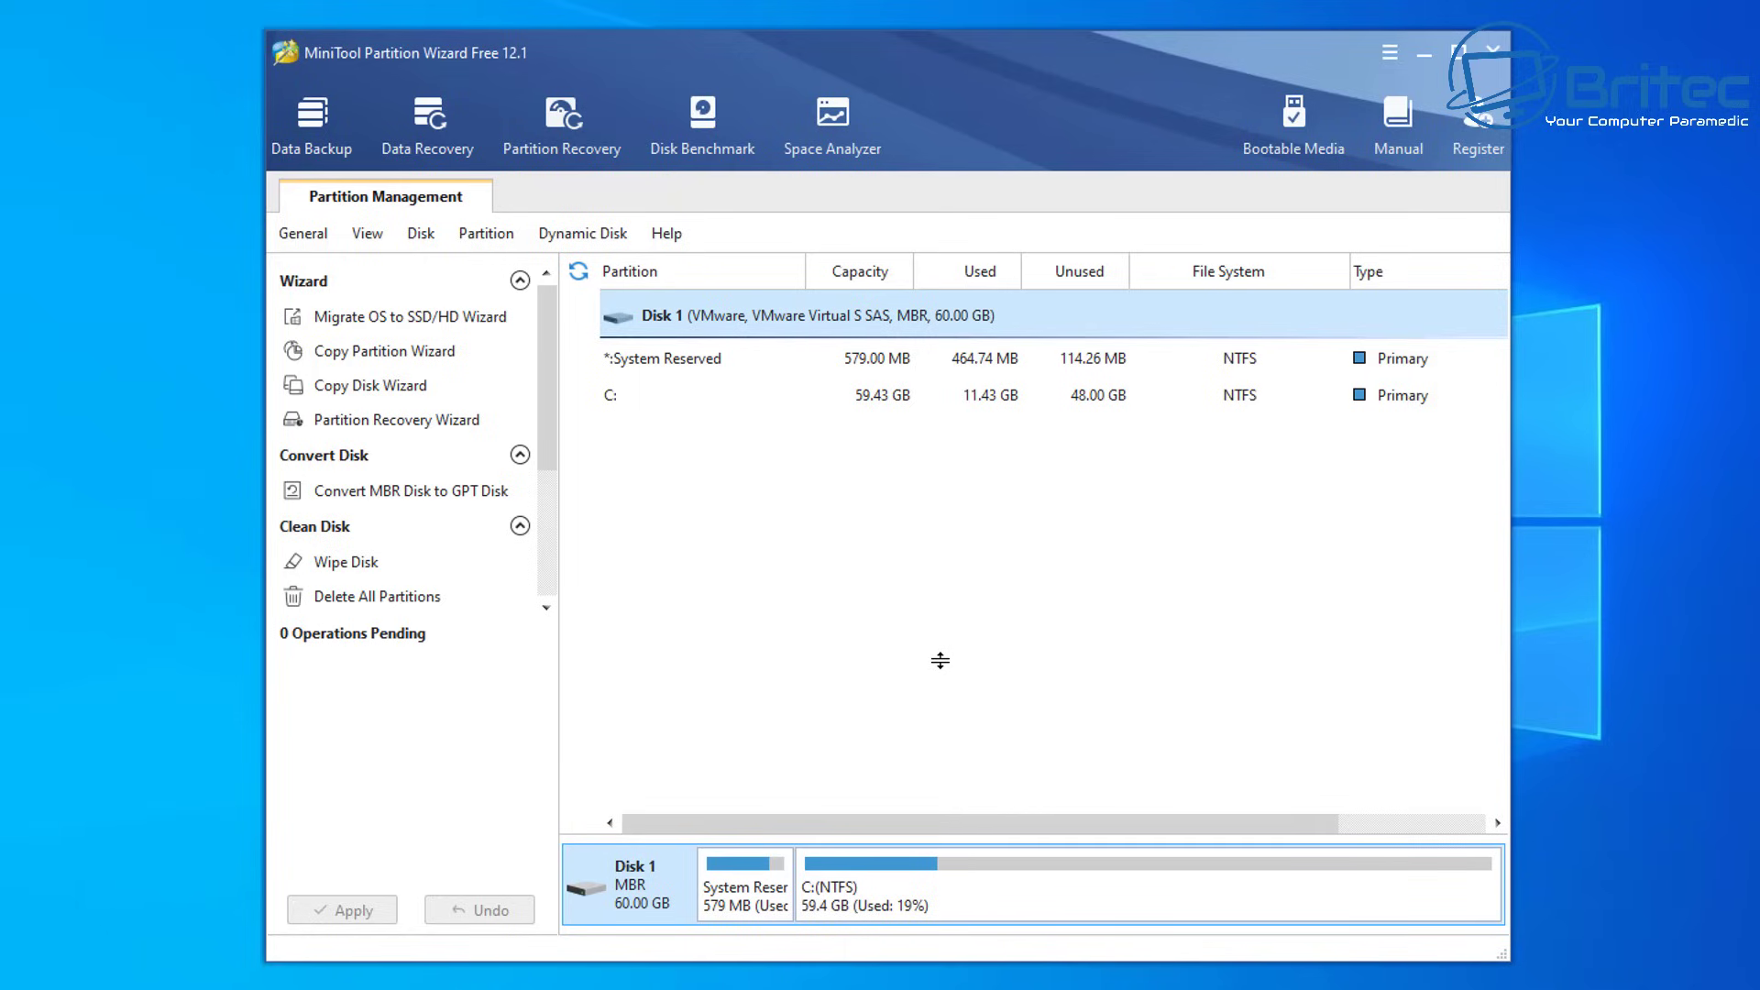
# Step: Select C: and bring up its Move/Resize, Extend, Split and Copy operations menu
pyautogui.click(652, 396)
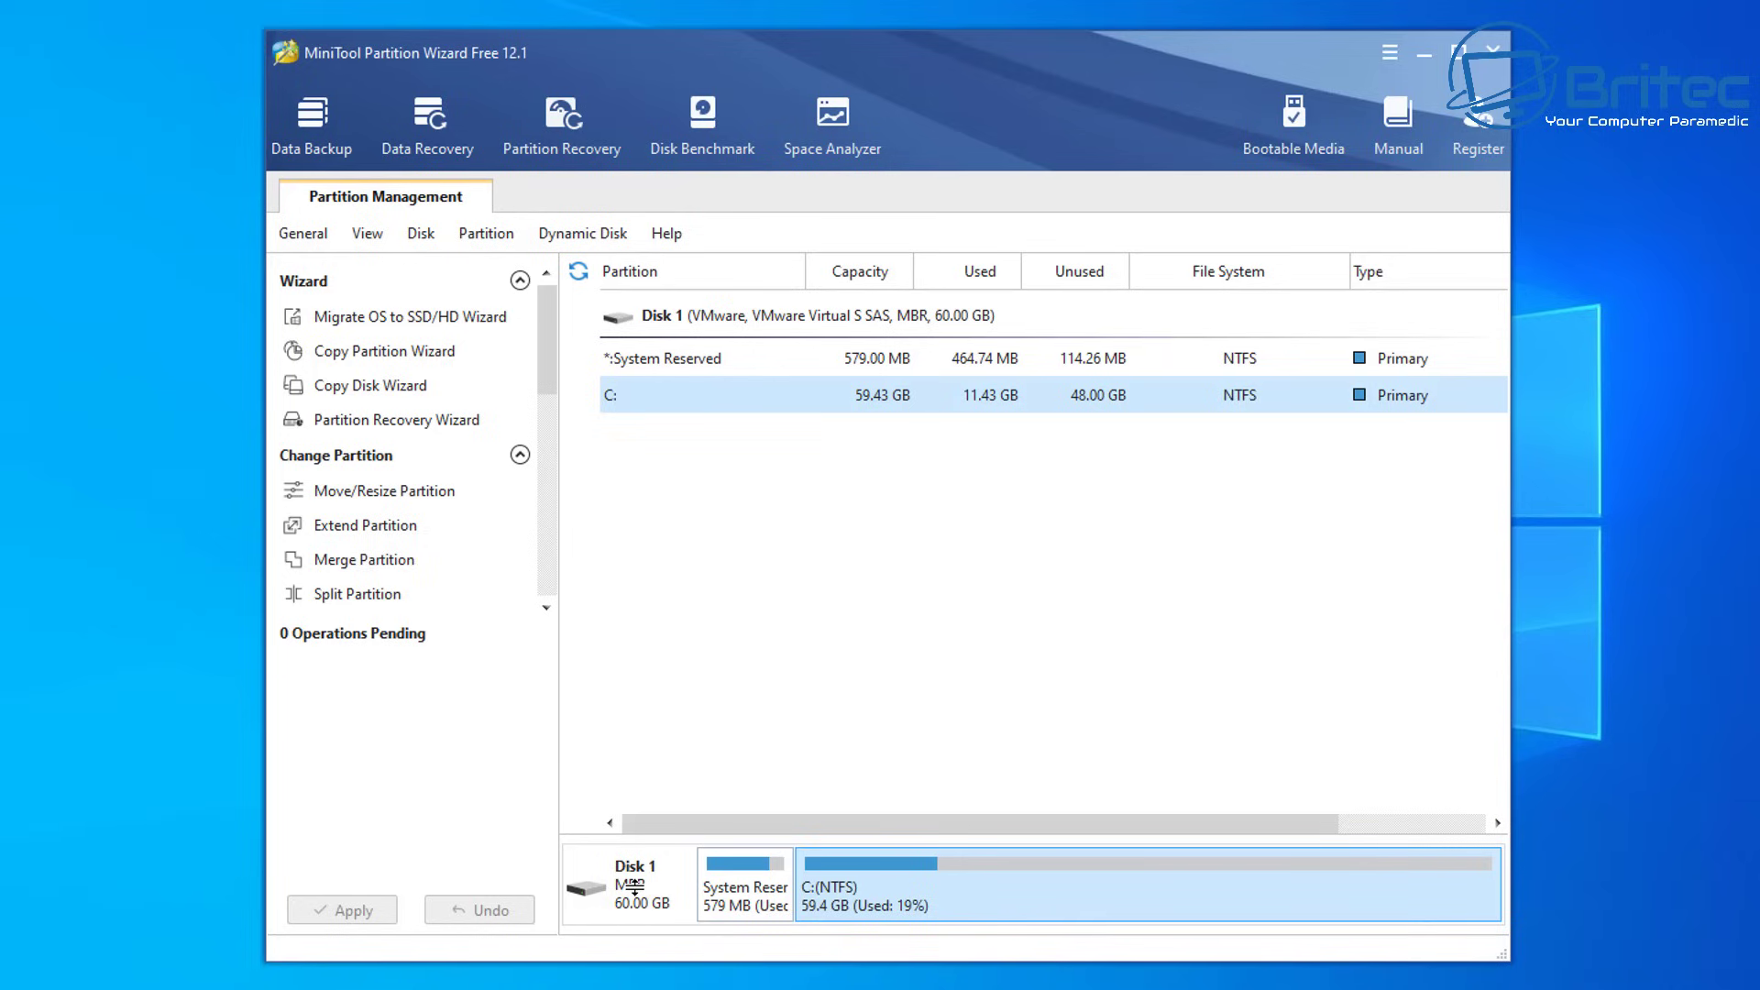
pyautogui.rightClick(844, 886)
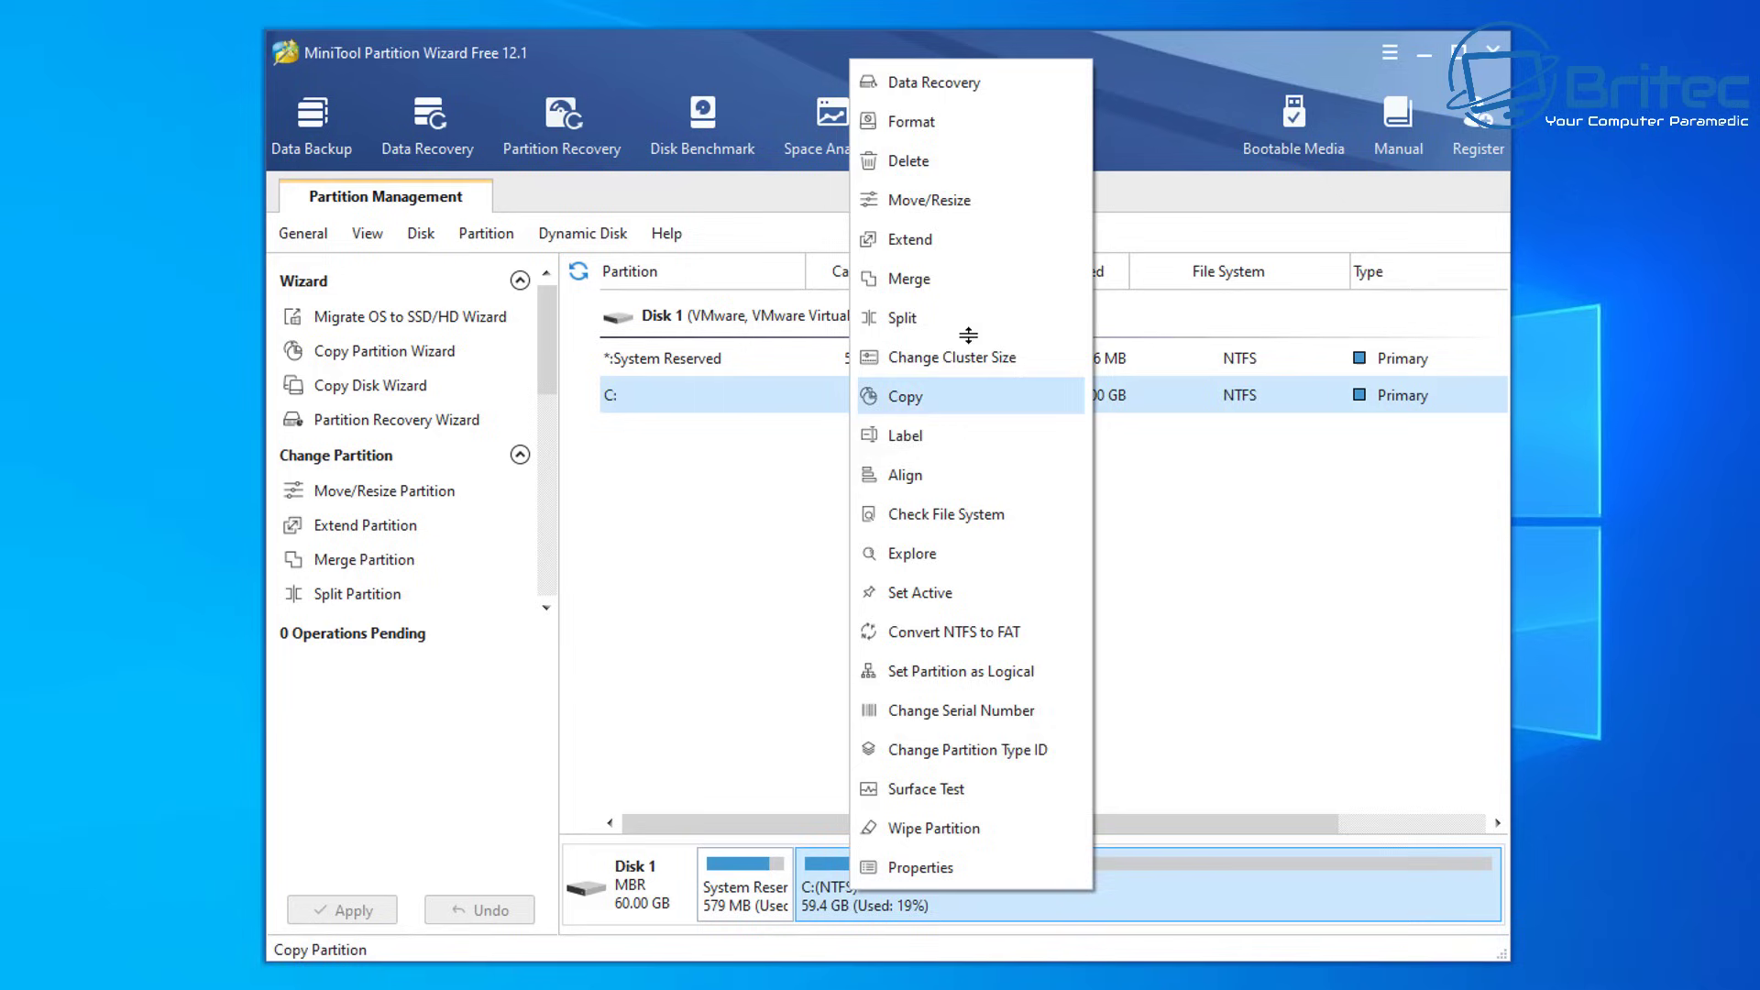
# Step: Shrink C: with Move/Resize to 58.35 GB, leaving 1.08 GB unallocated after it
pyautogui.click(933, 200)
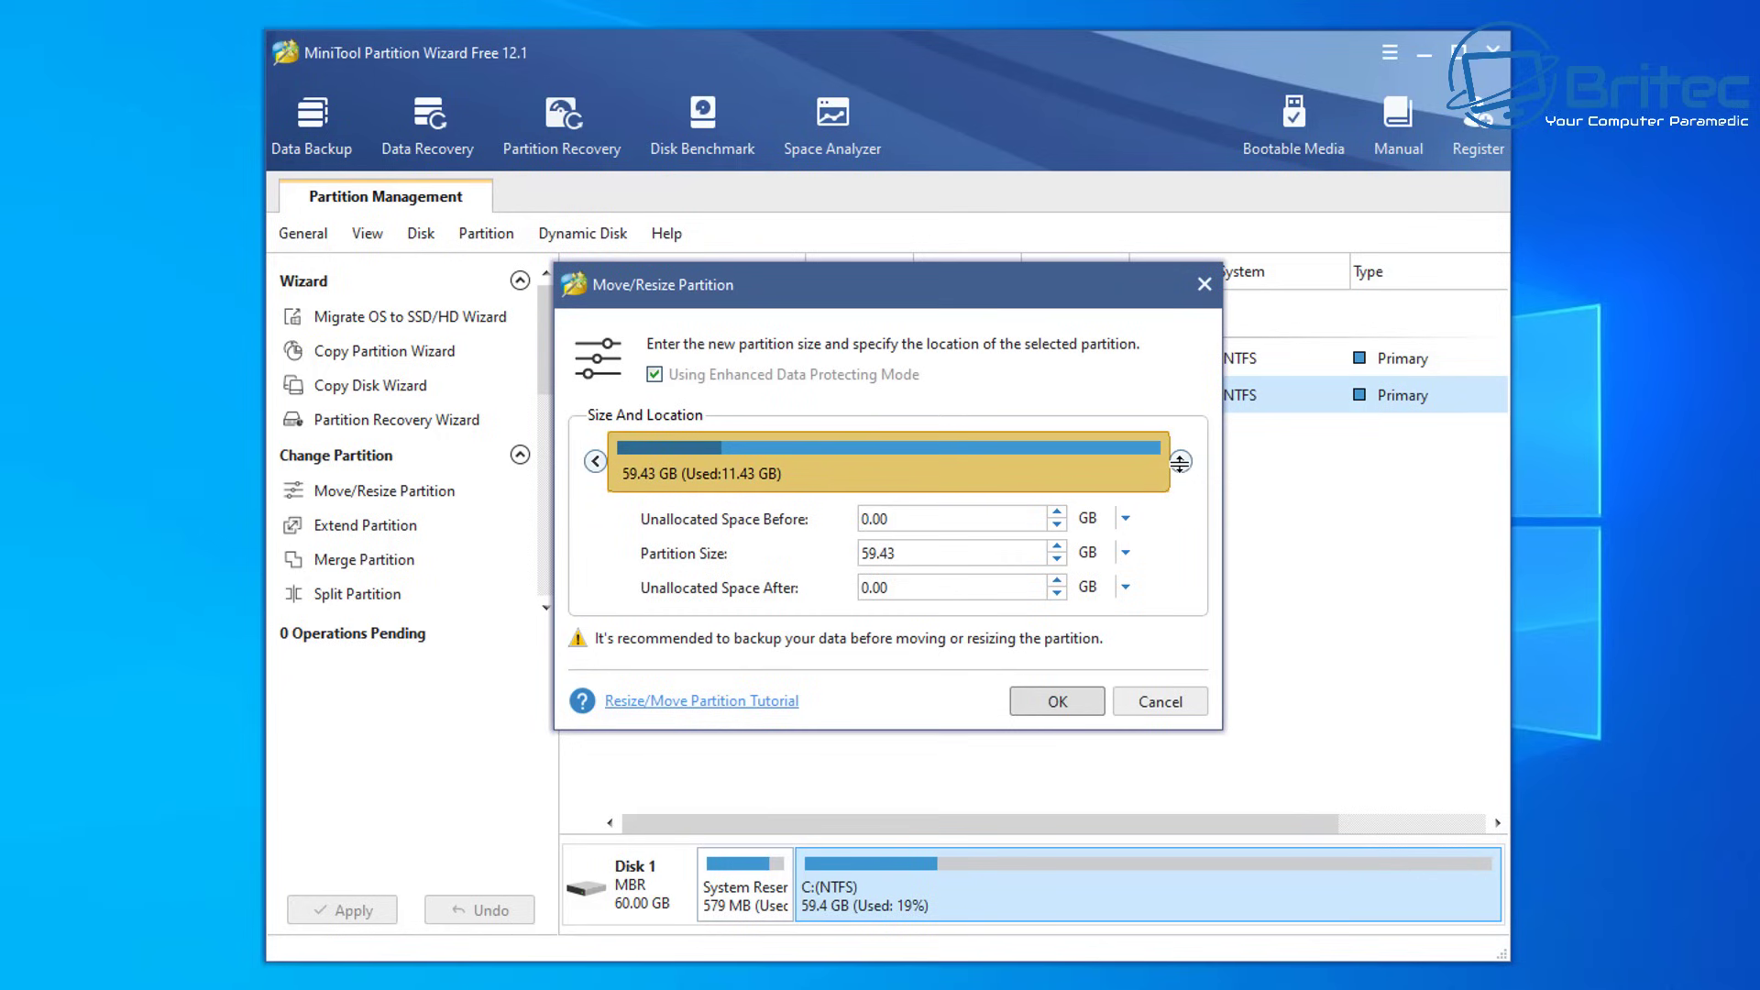
pyautogui.moveTo(1179, 462); pyautogui.dragTo(1170, 468)
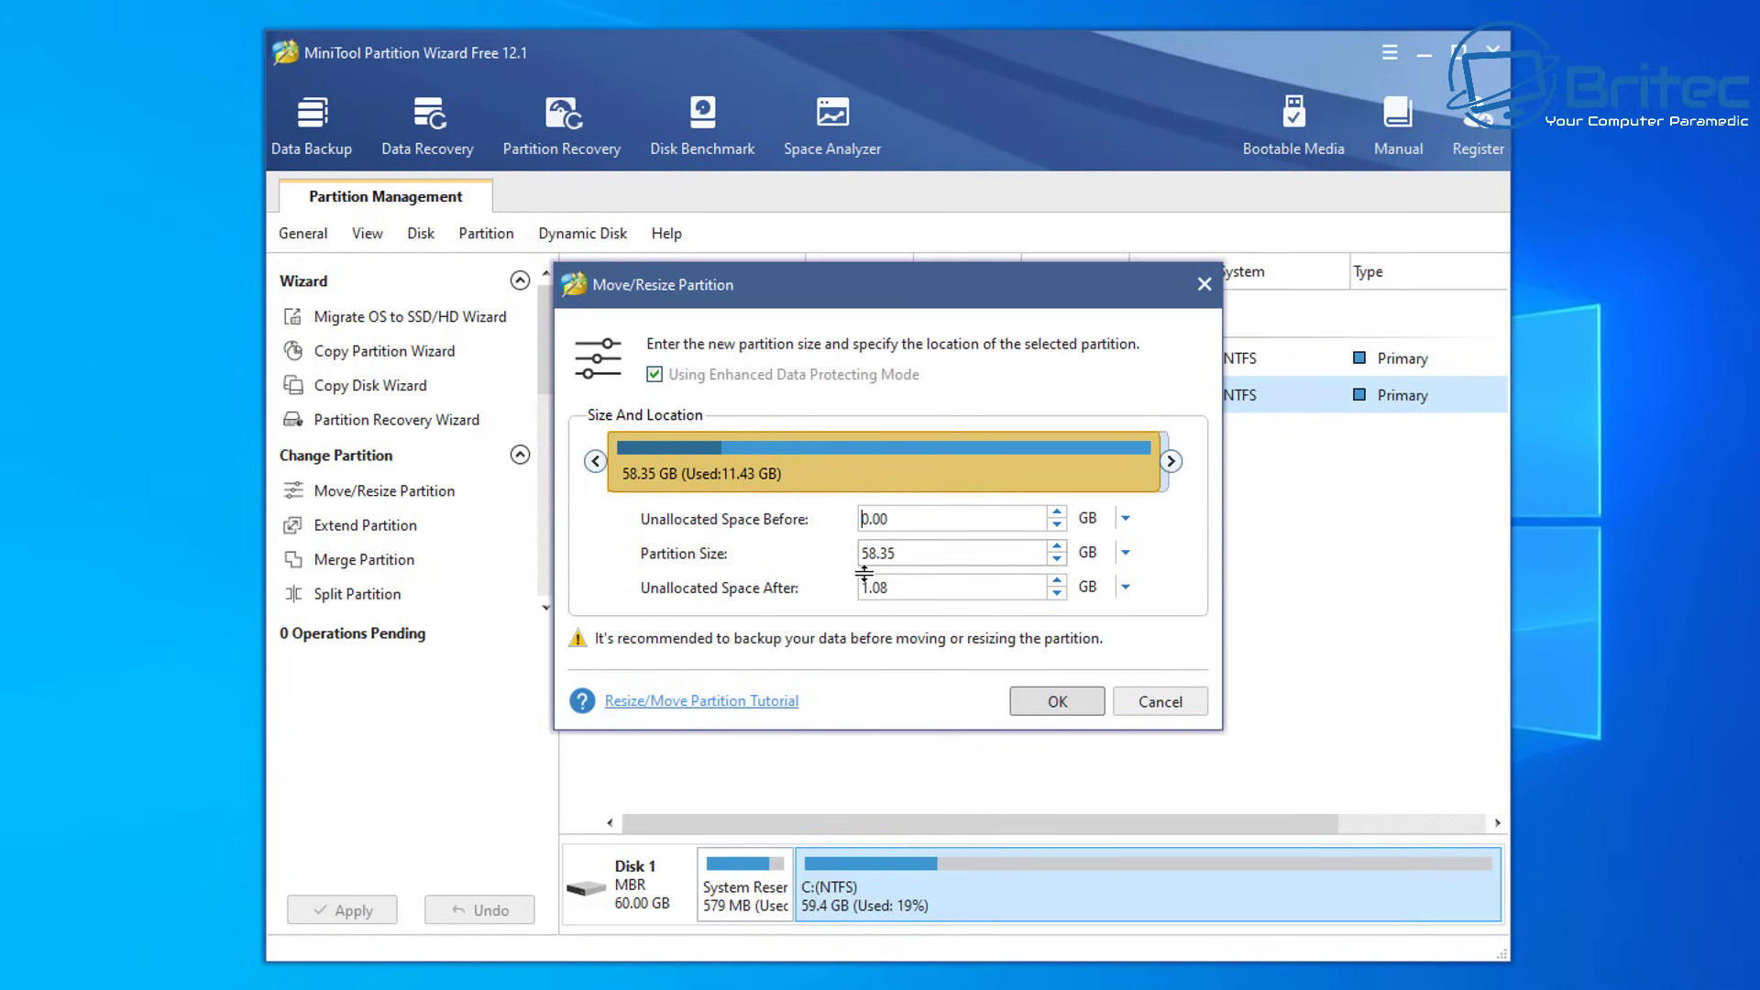
pyautogui.click(1036, 702)
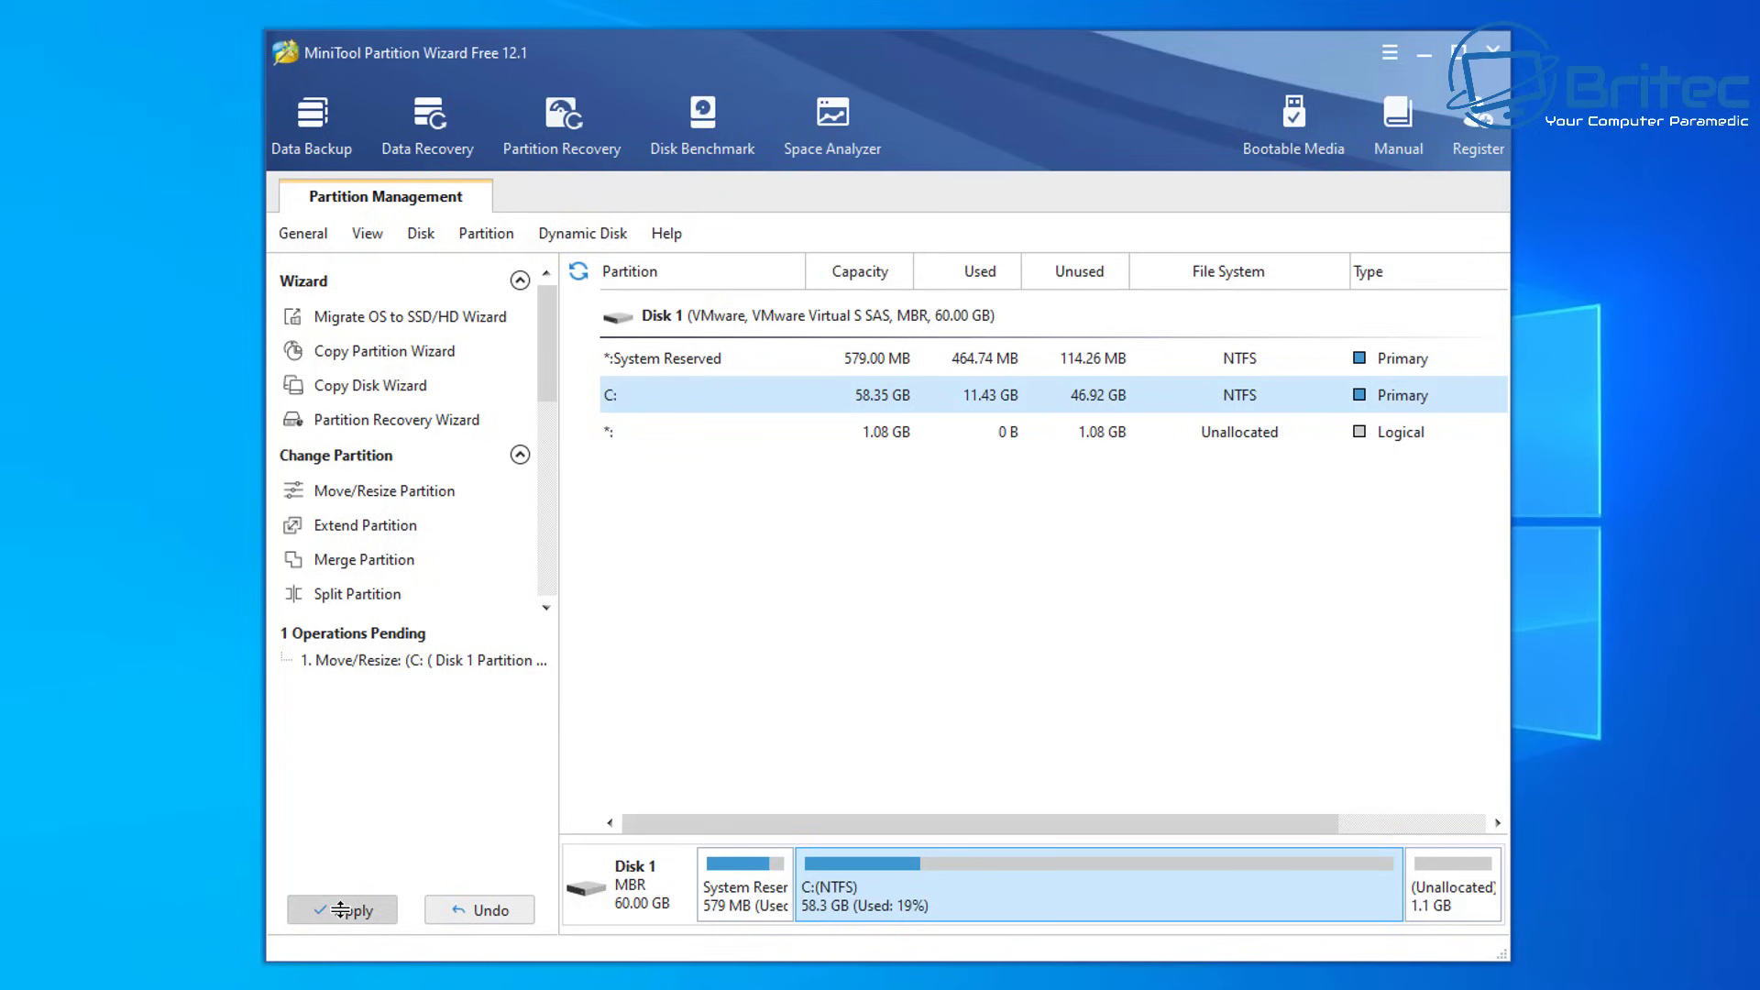
# Step: Apply the queued C: resize and restart so it completes at boot
pyautogui.click(341, 909)
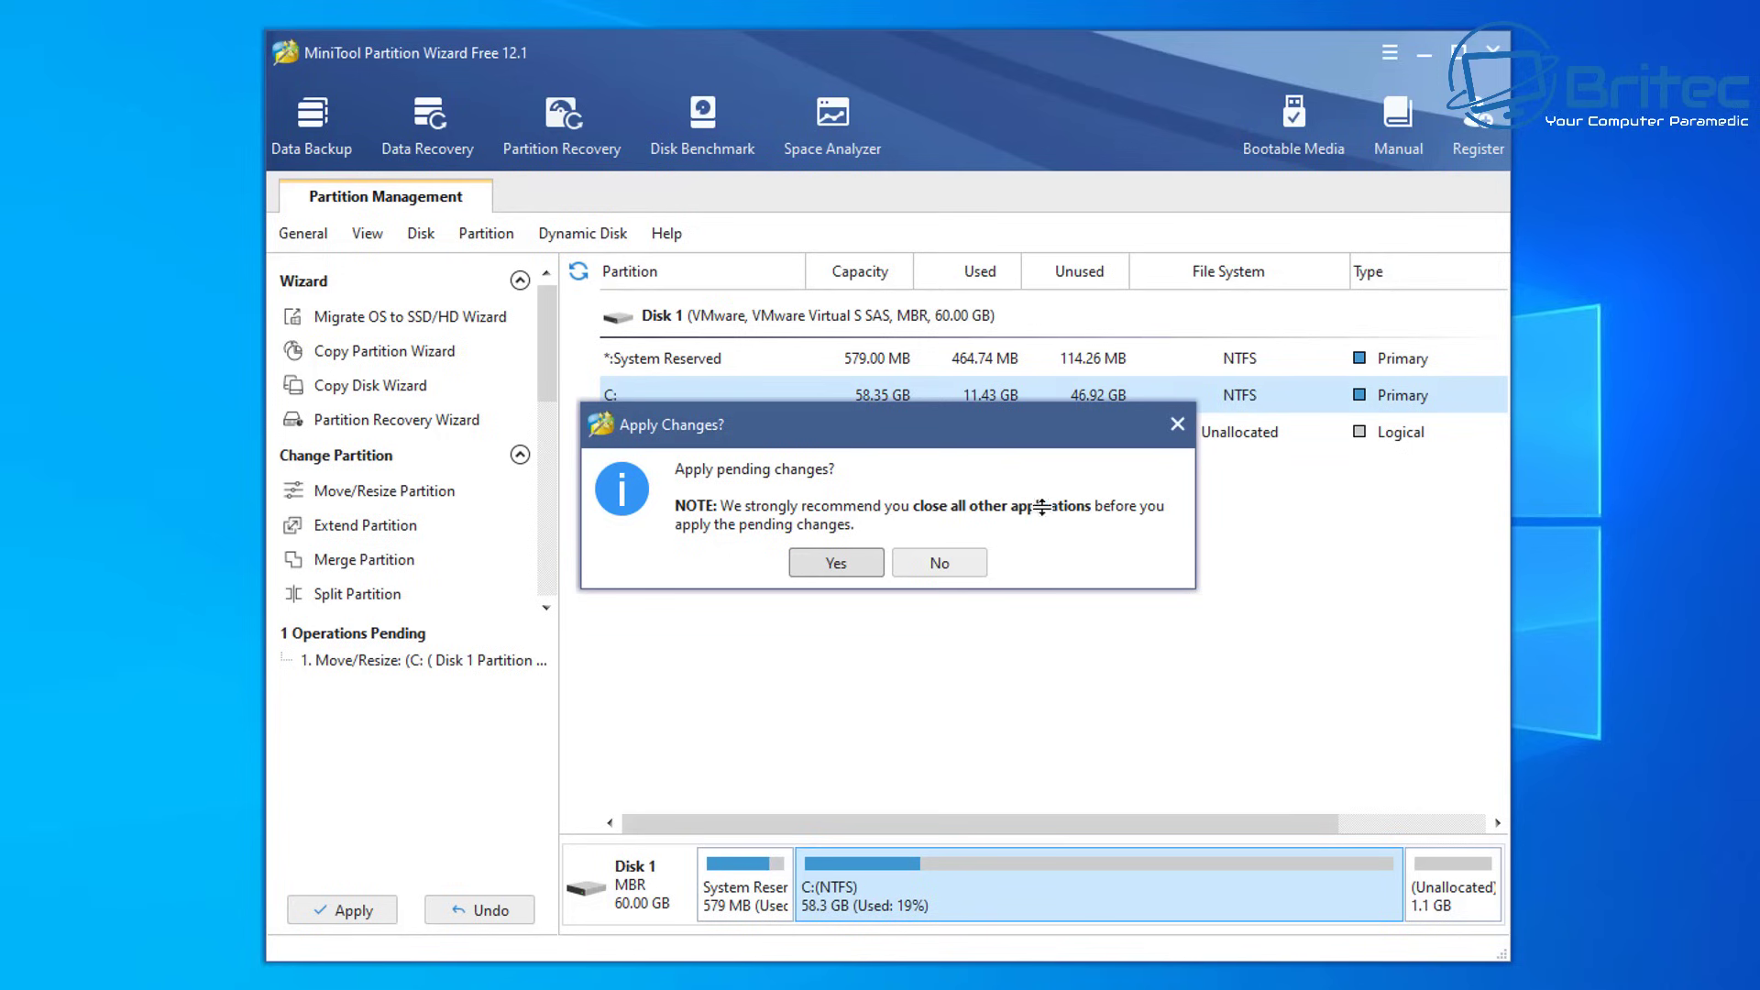
pyautogui.click(854, 562)
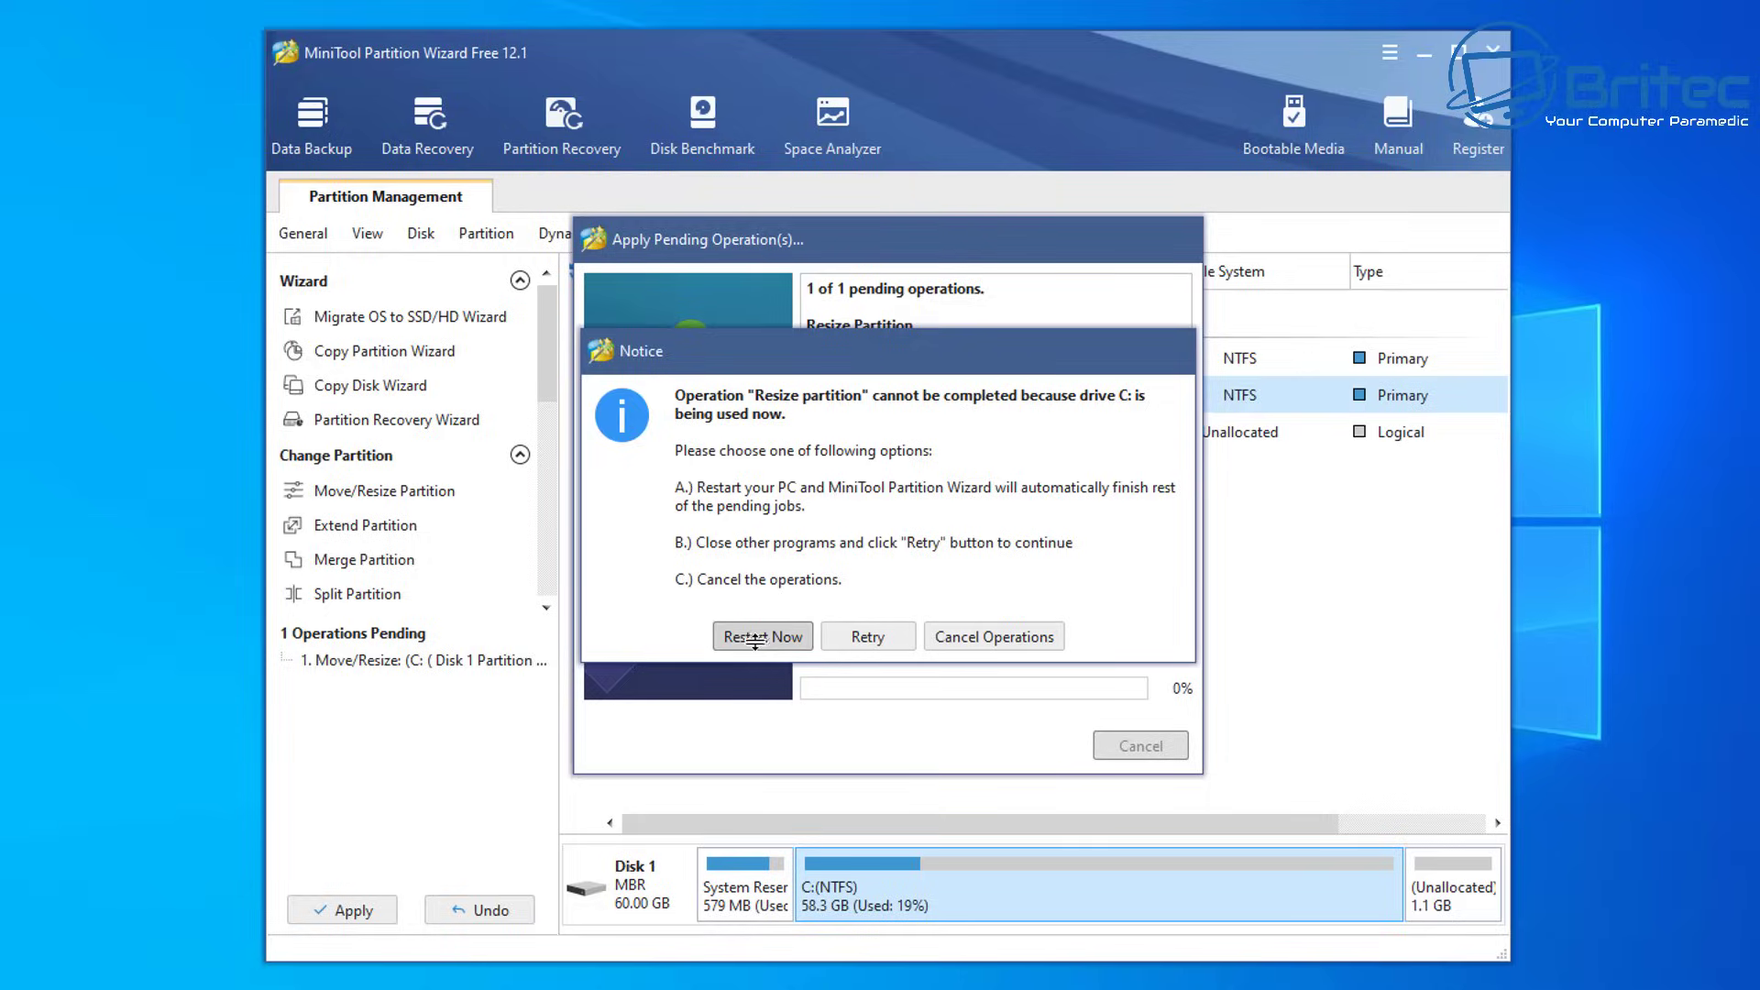
pyautogui.click(754, 638)
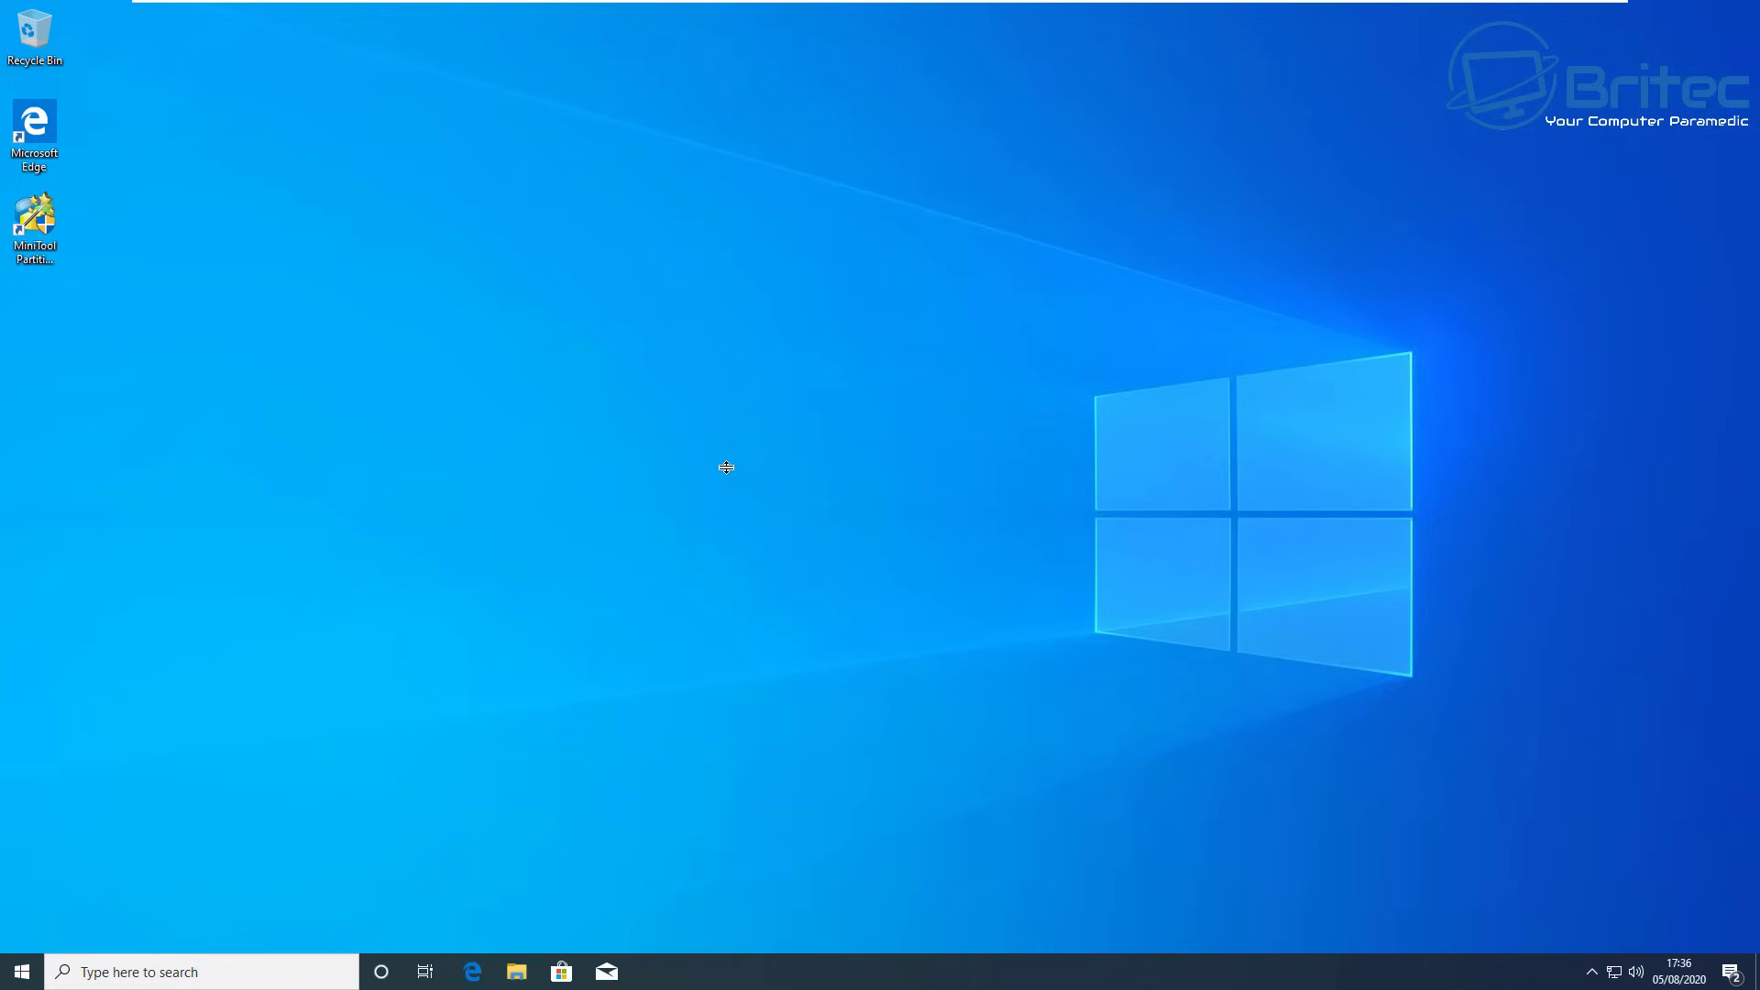
# Step: Relaunch Partition Wizard, dismiss the message popup, and open System Reserved's operations menu
pyautogui.doubleClick(38, 218)
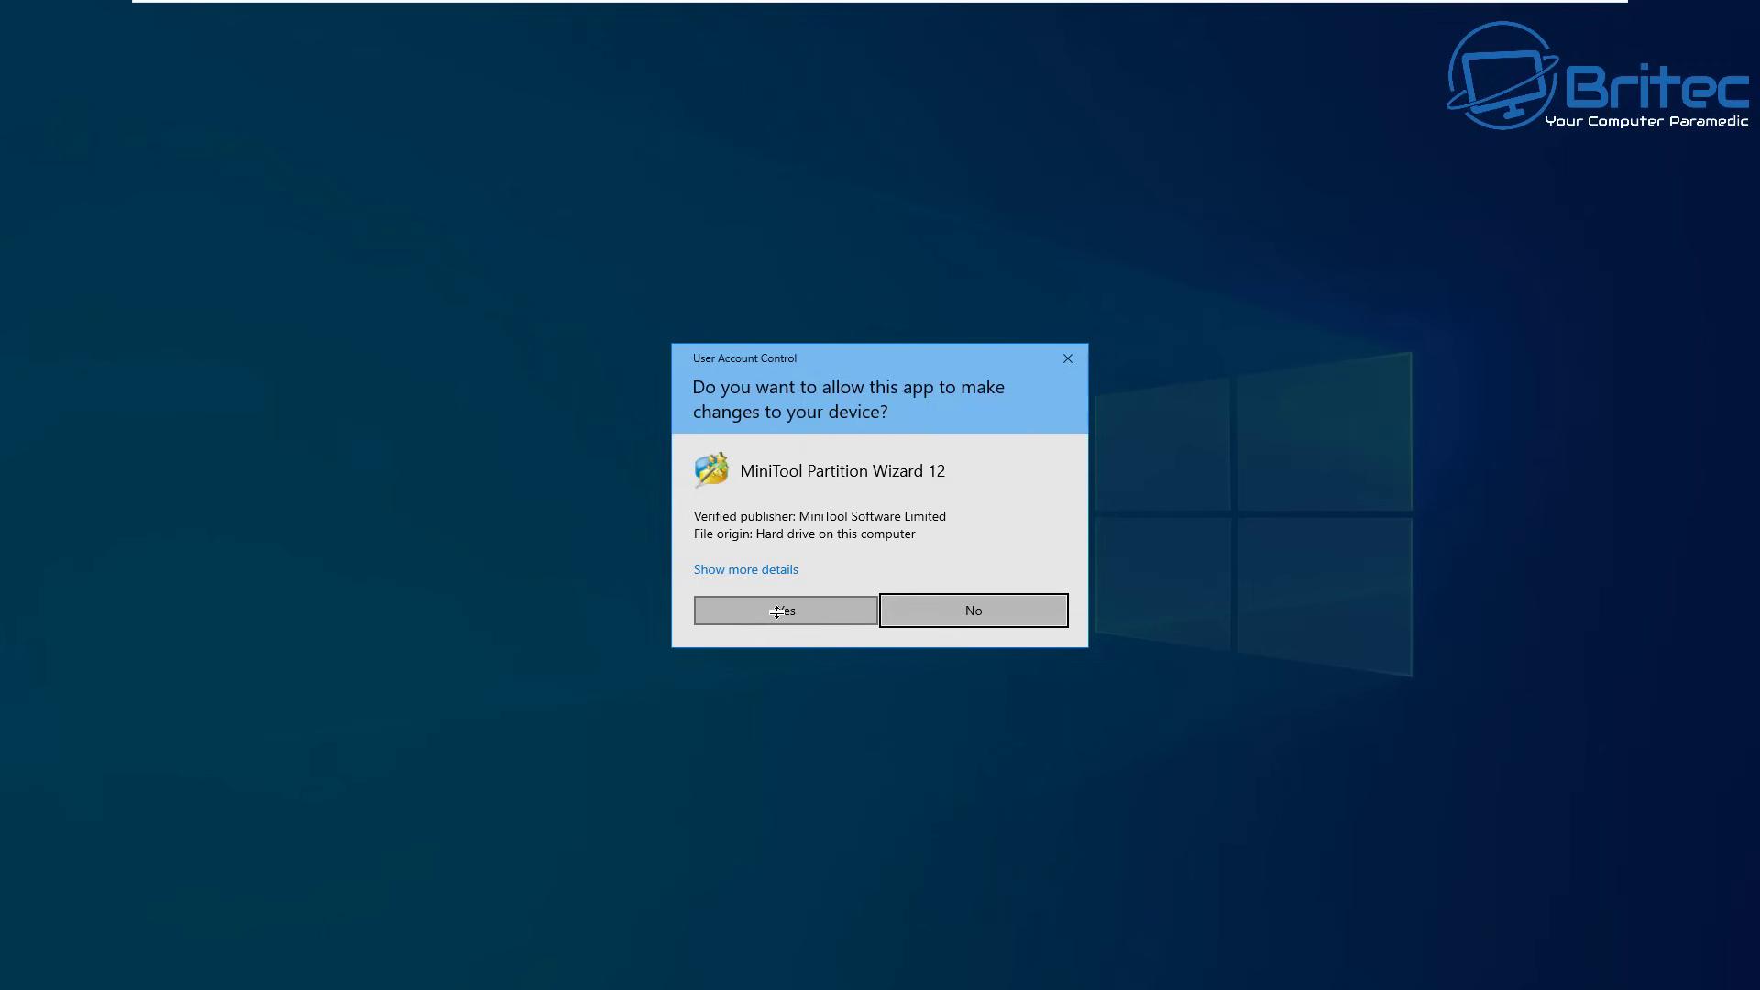
pyautogui.click(777, 611)
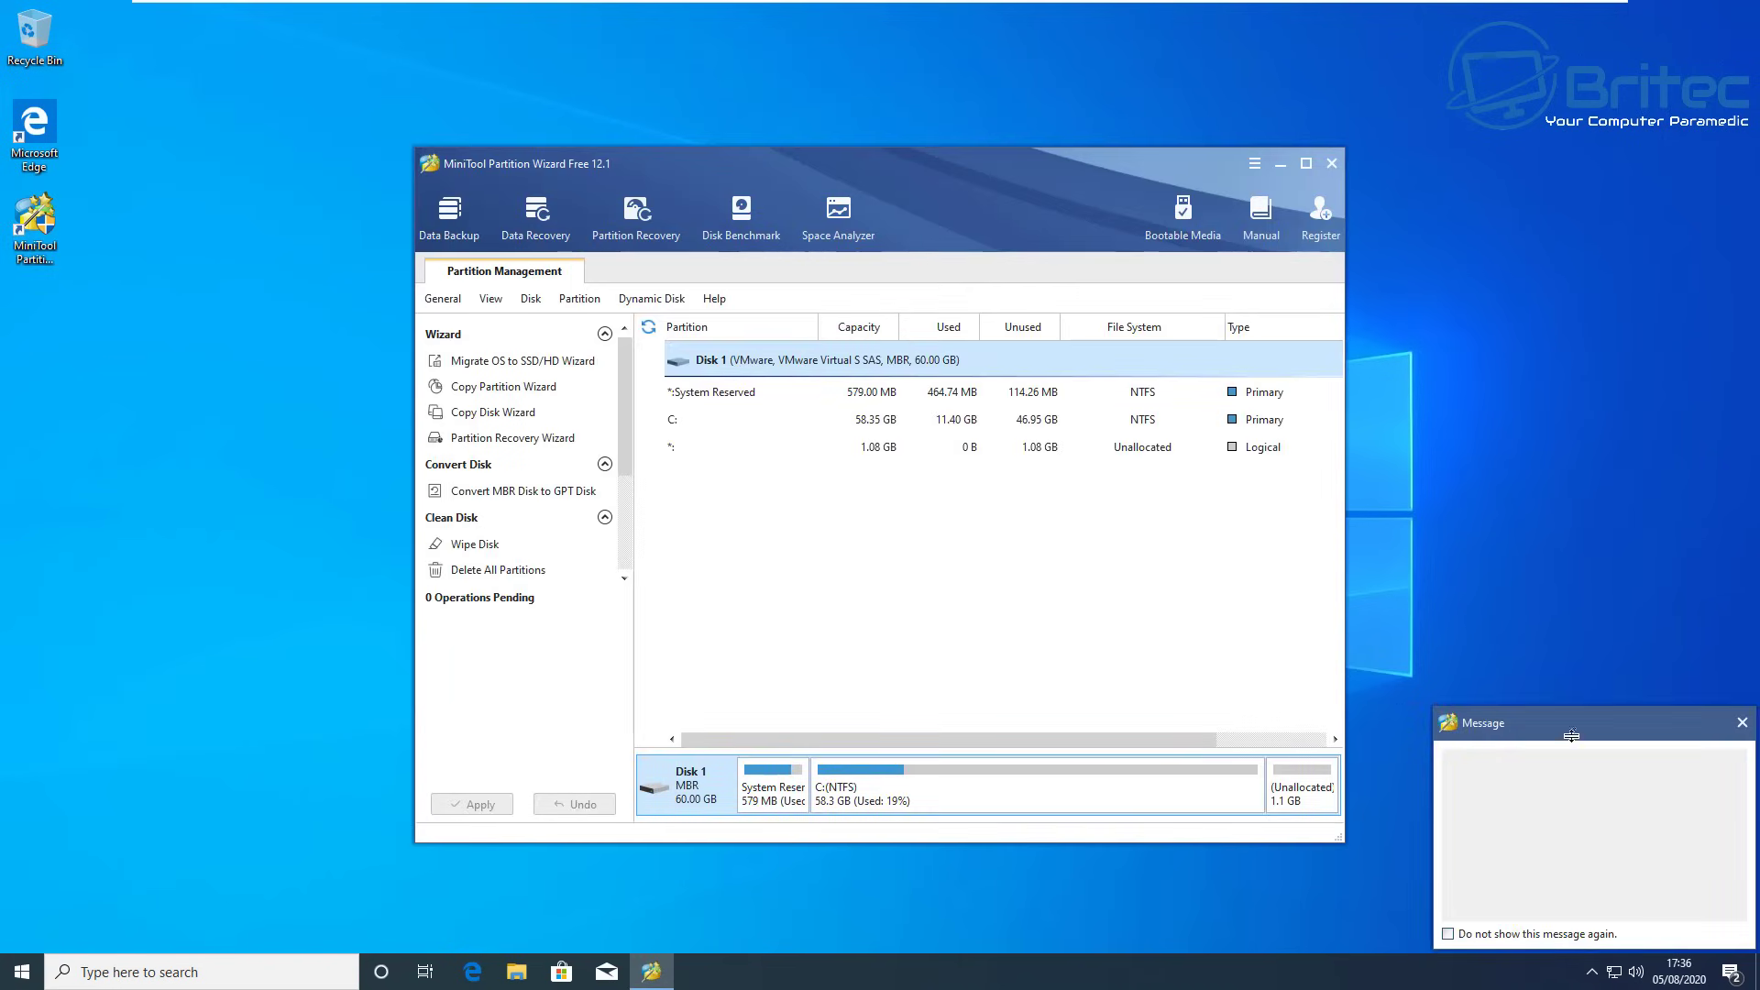
pyautogui.click(1742, 722)
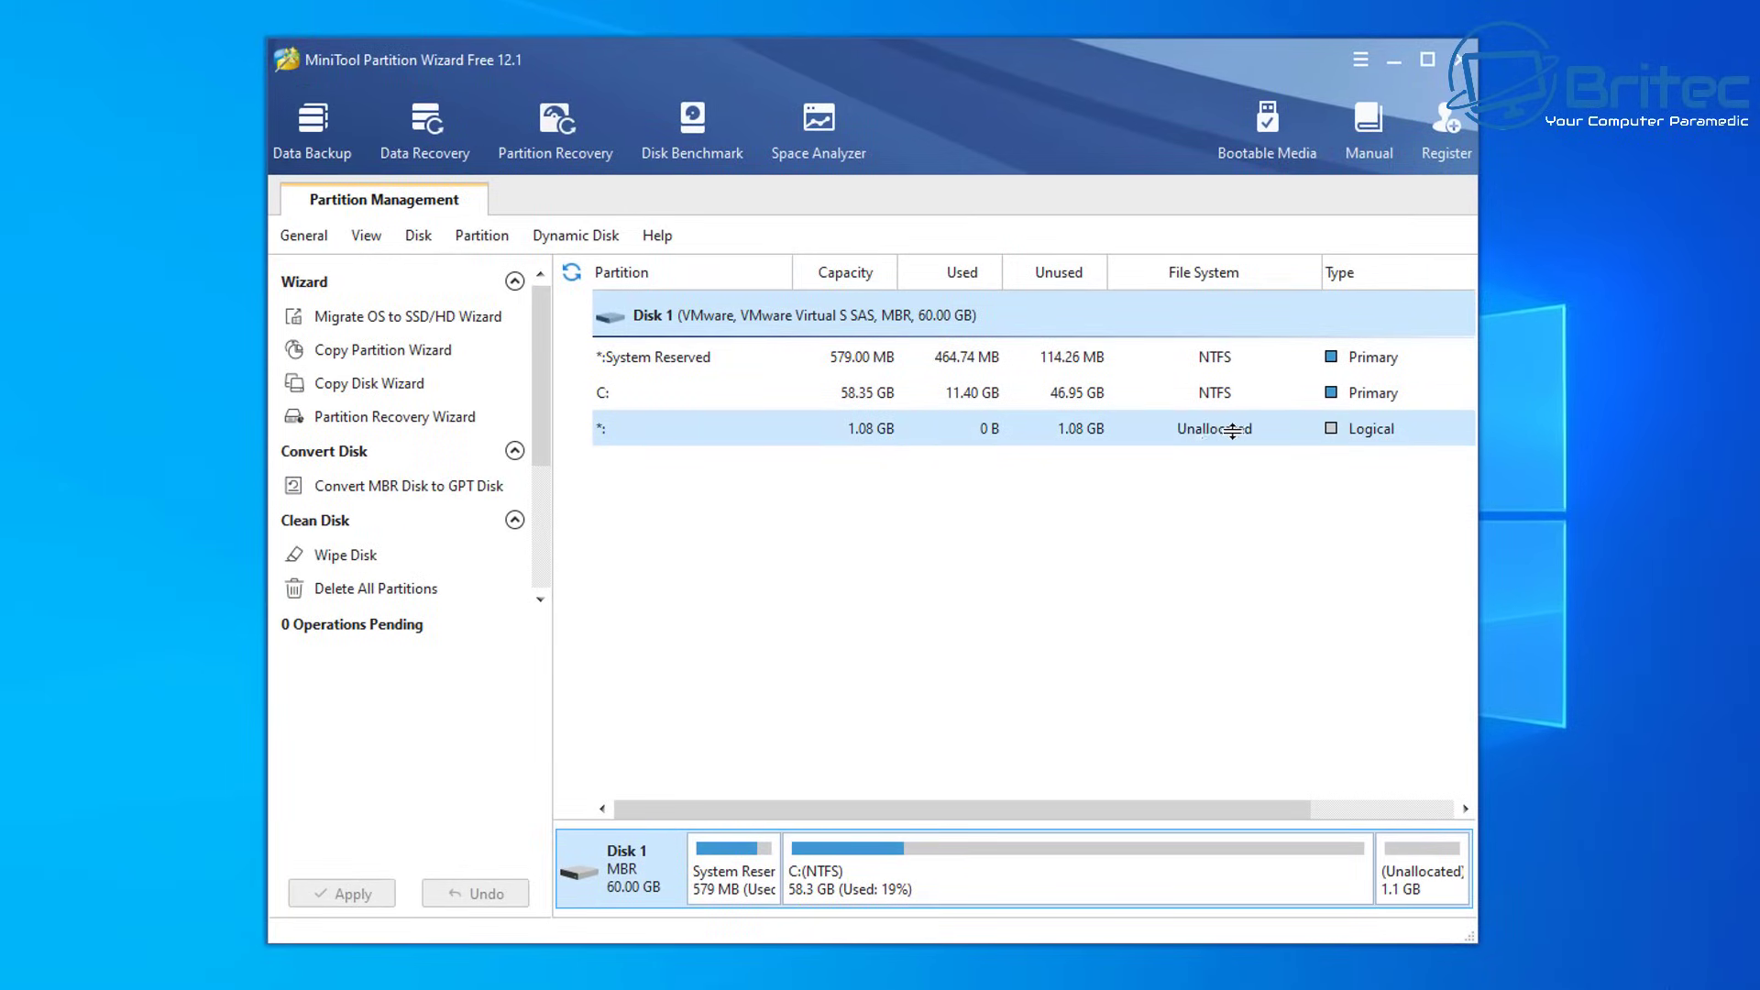
pyautogui.click(678, 355)
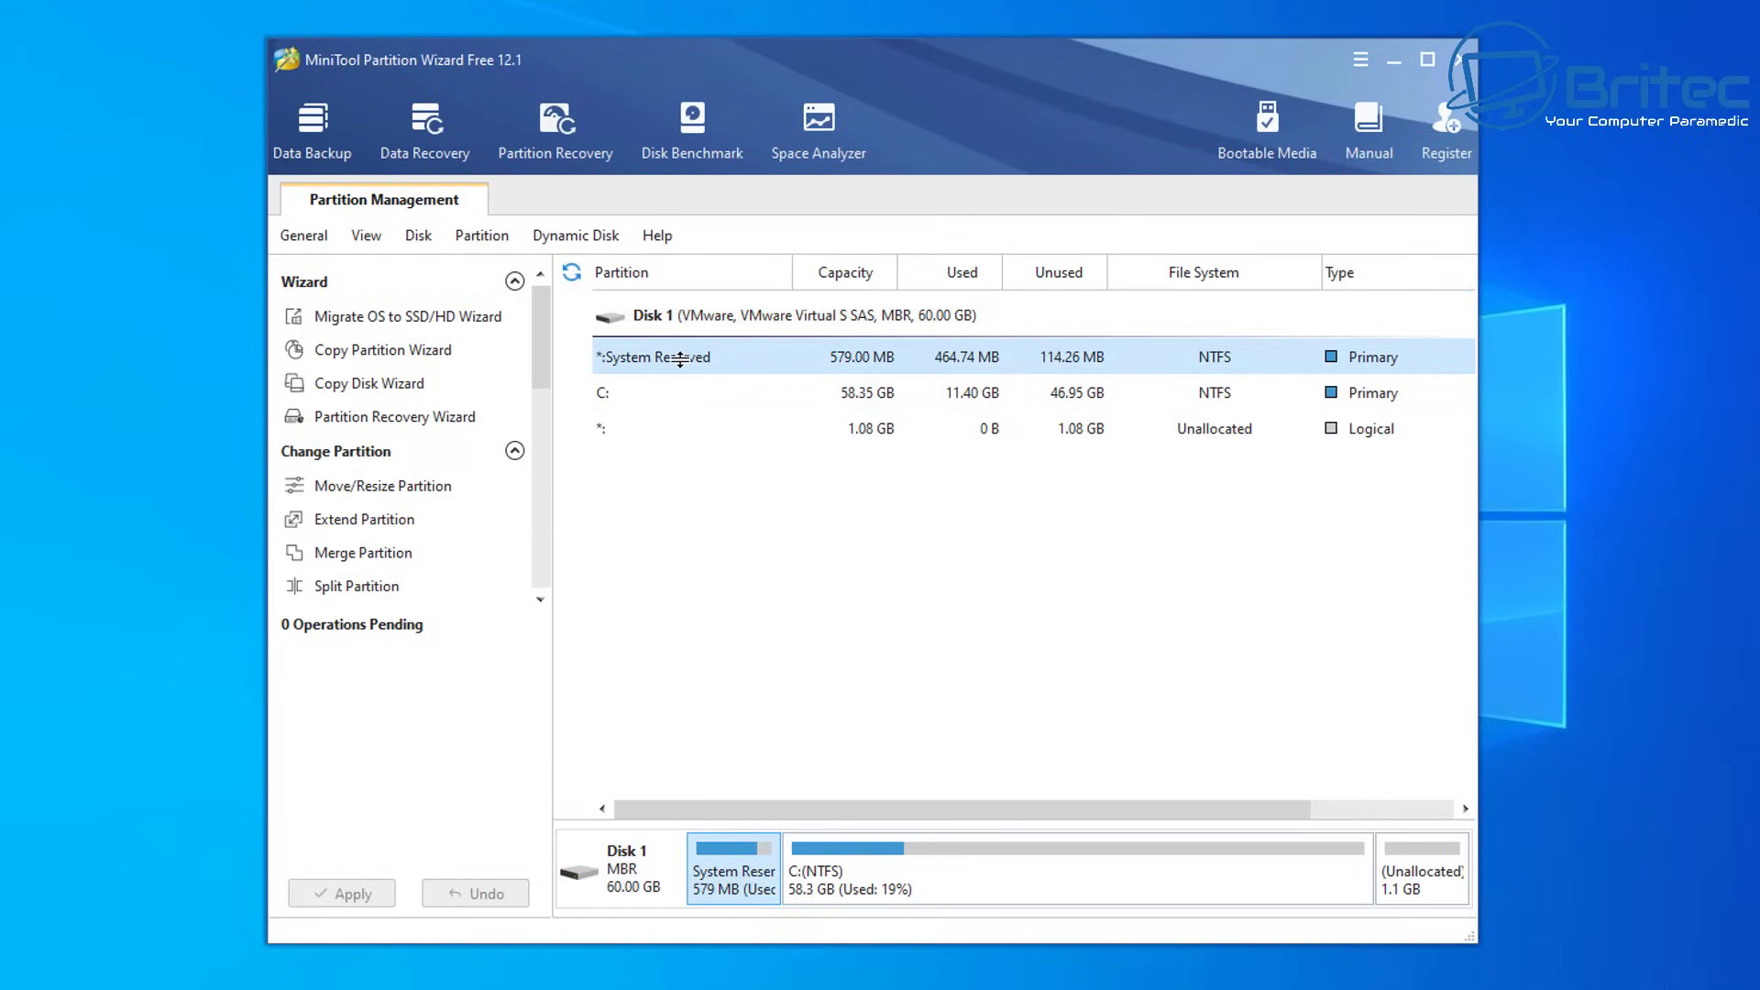
pyautogui.rightClick(680, 357)
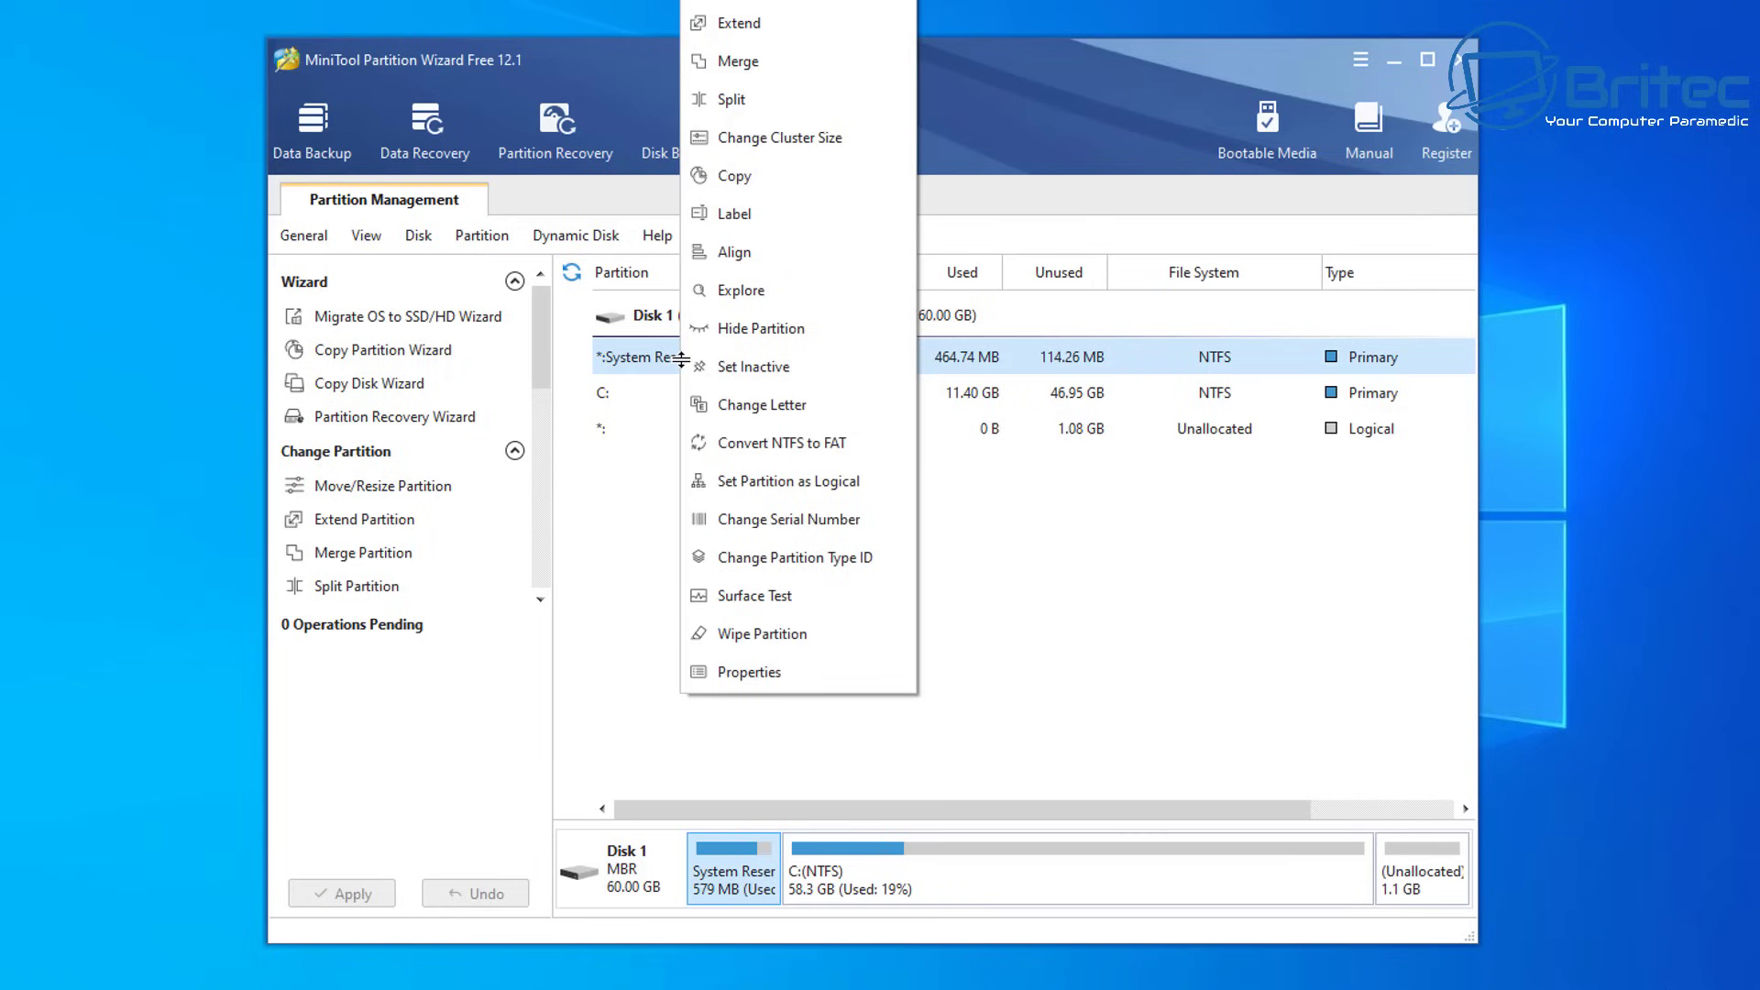
# Step: Extend System Reserved to 1.11 GB using free space from the 1.08 GB unallocated area
pyautogui.click(772, 28)
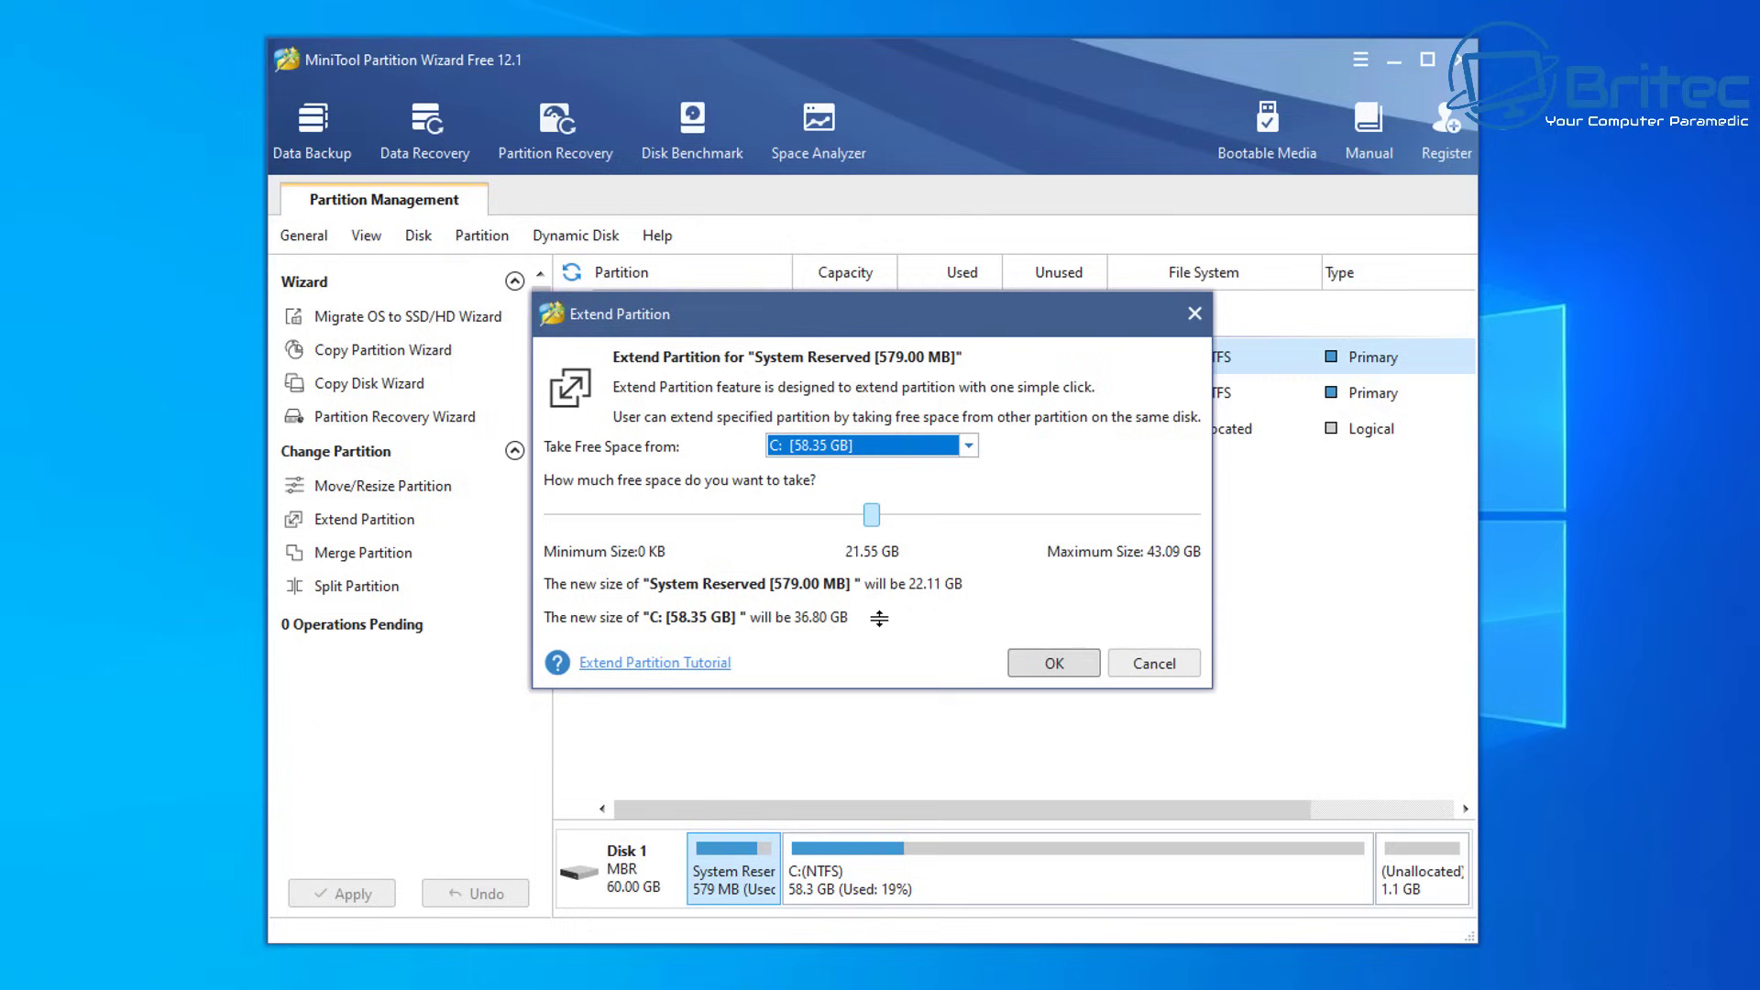
pyautogui.click(965, 443)
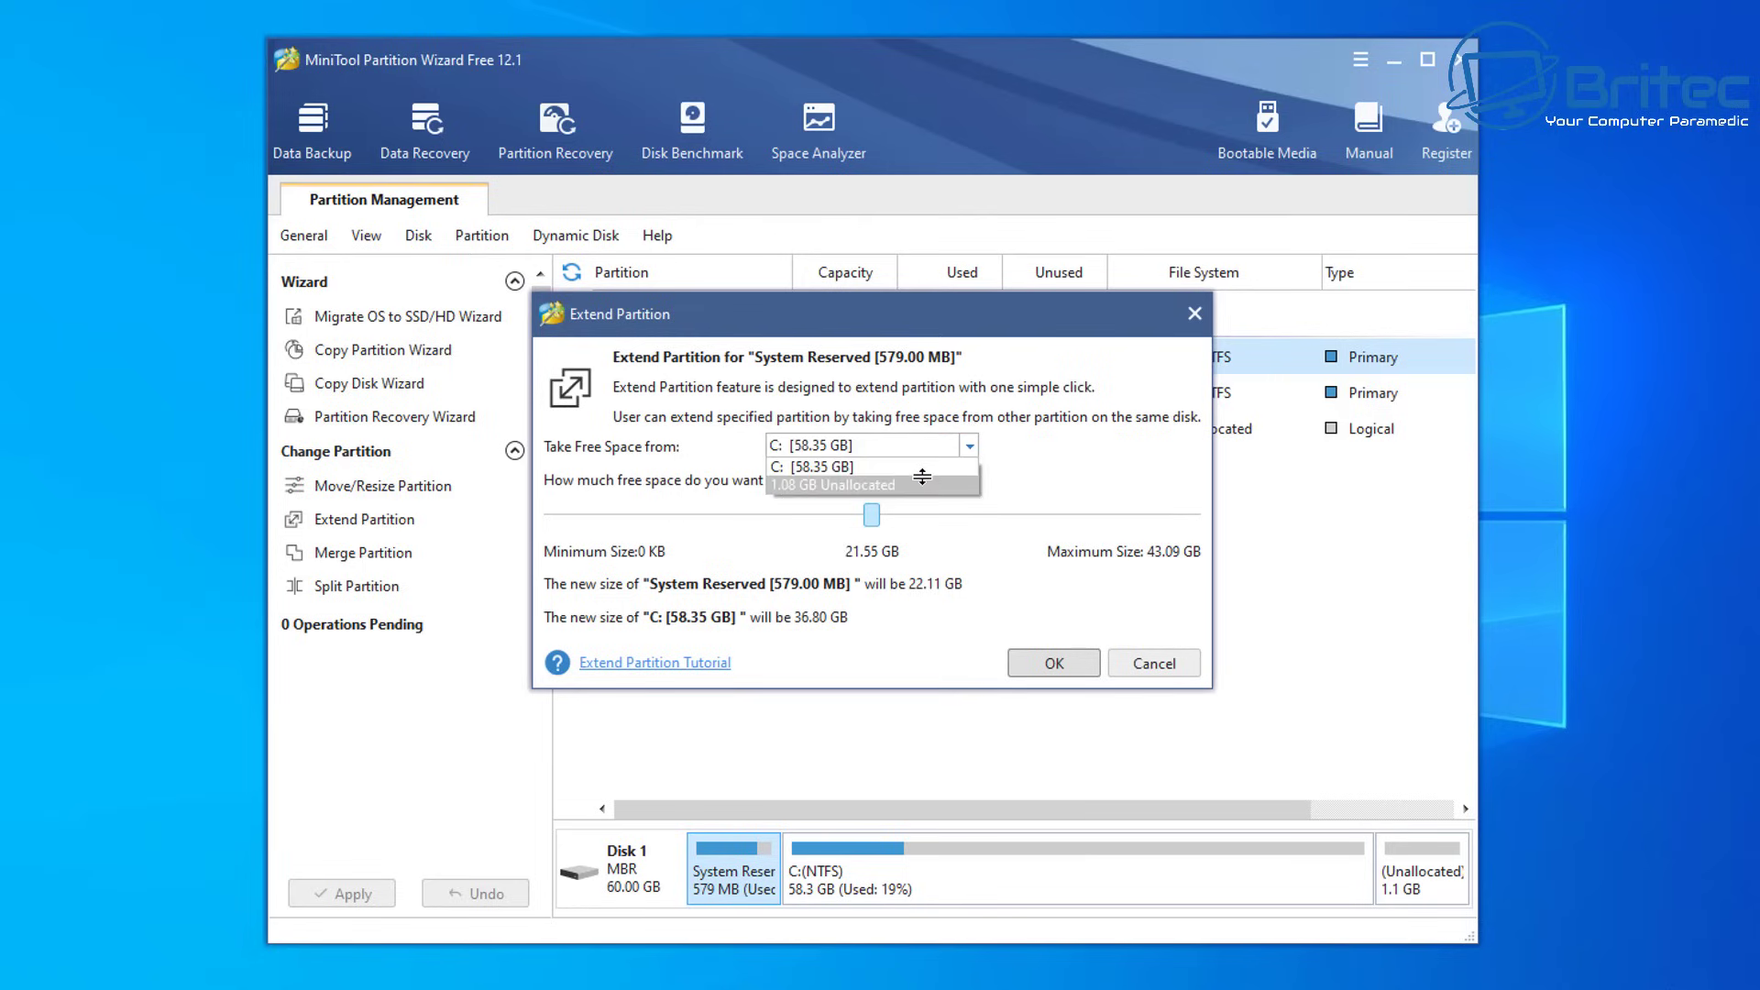
pyautogui.click(922, 478)
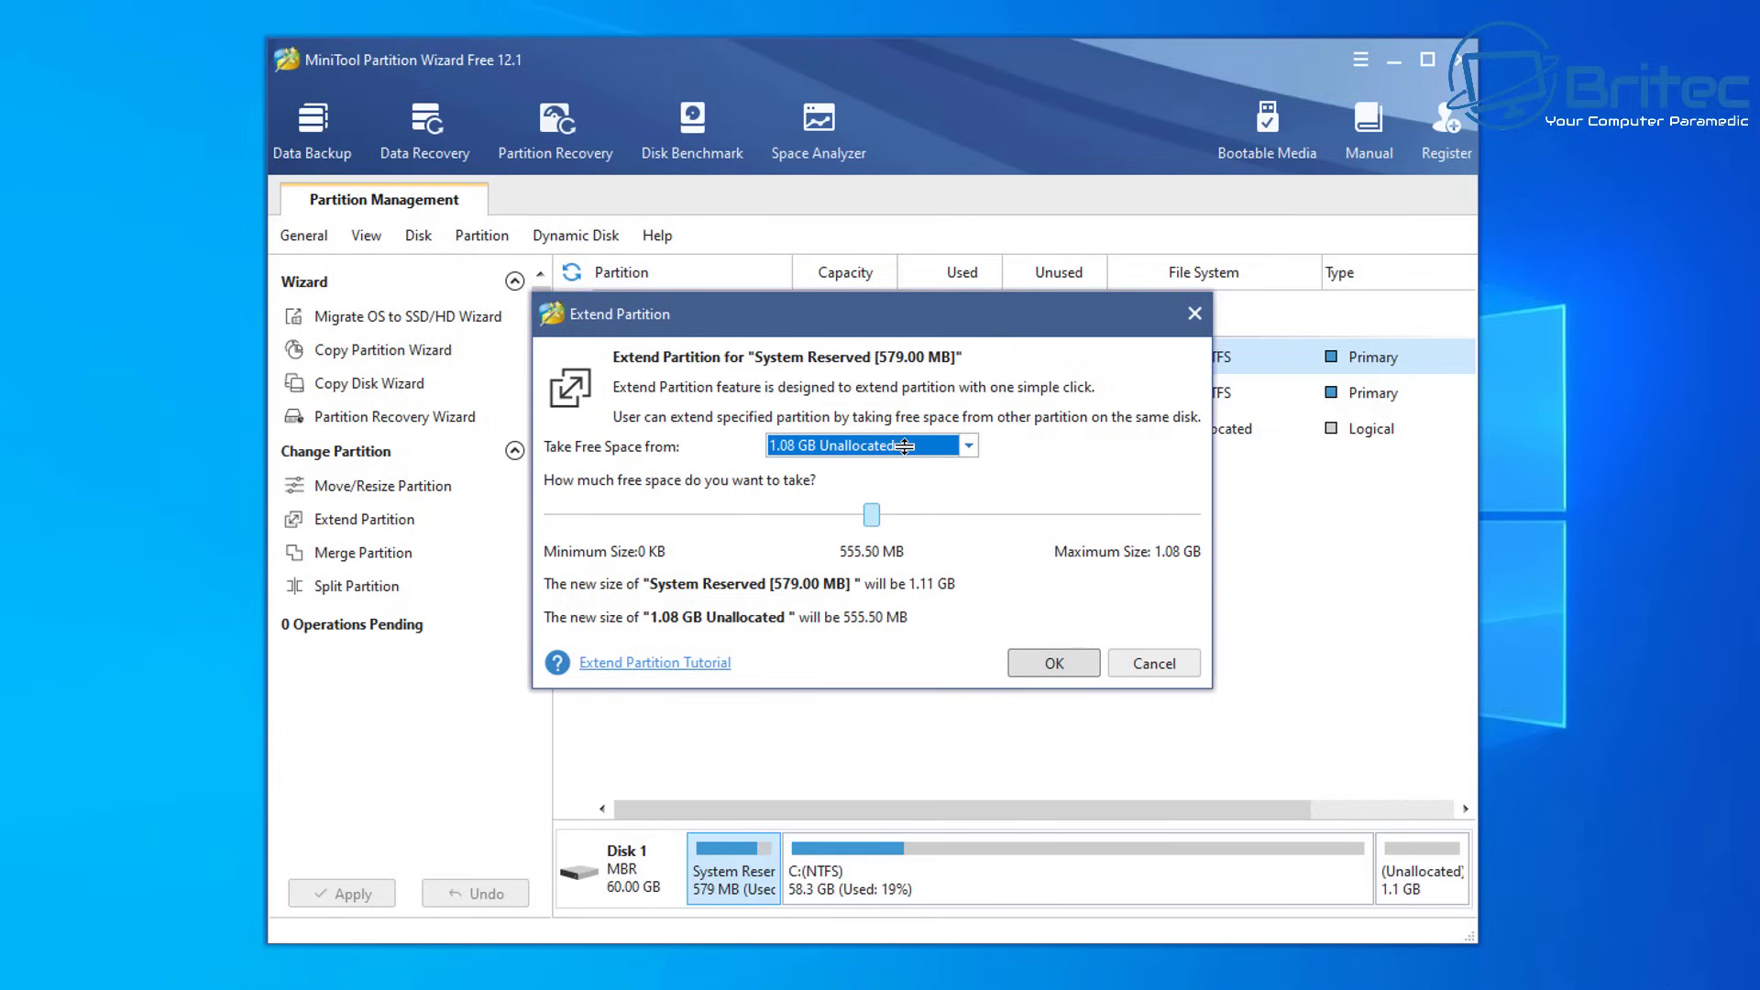
pyautogui.click(1037, 659)
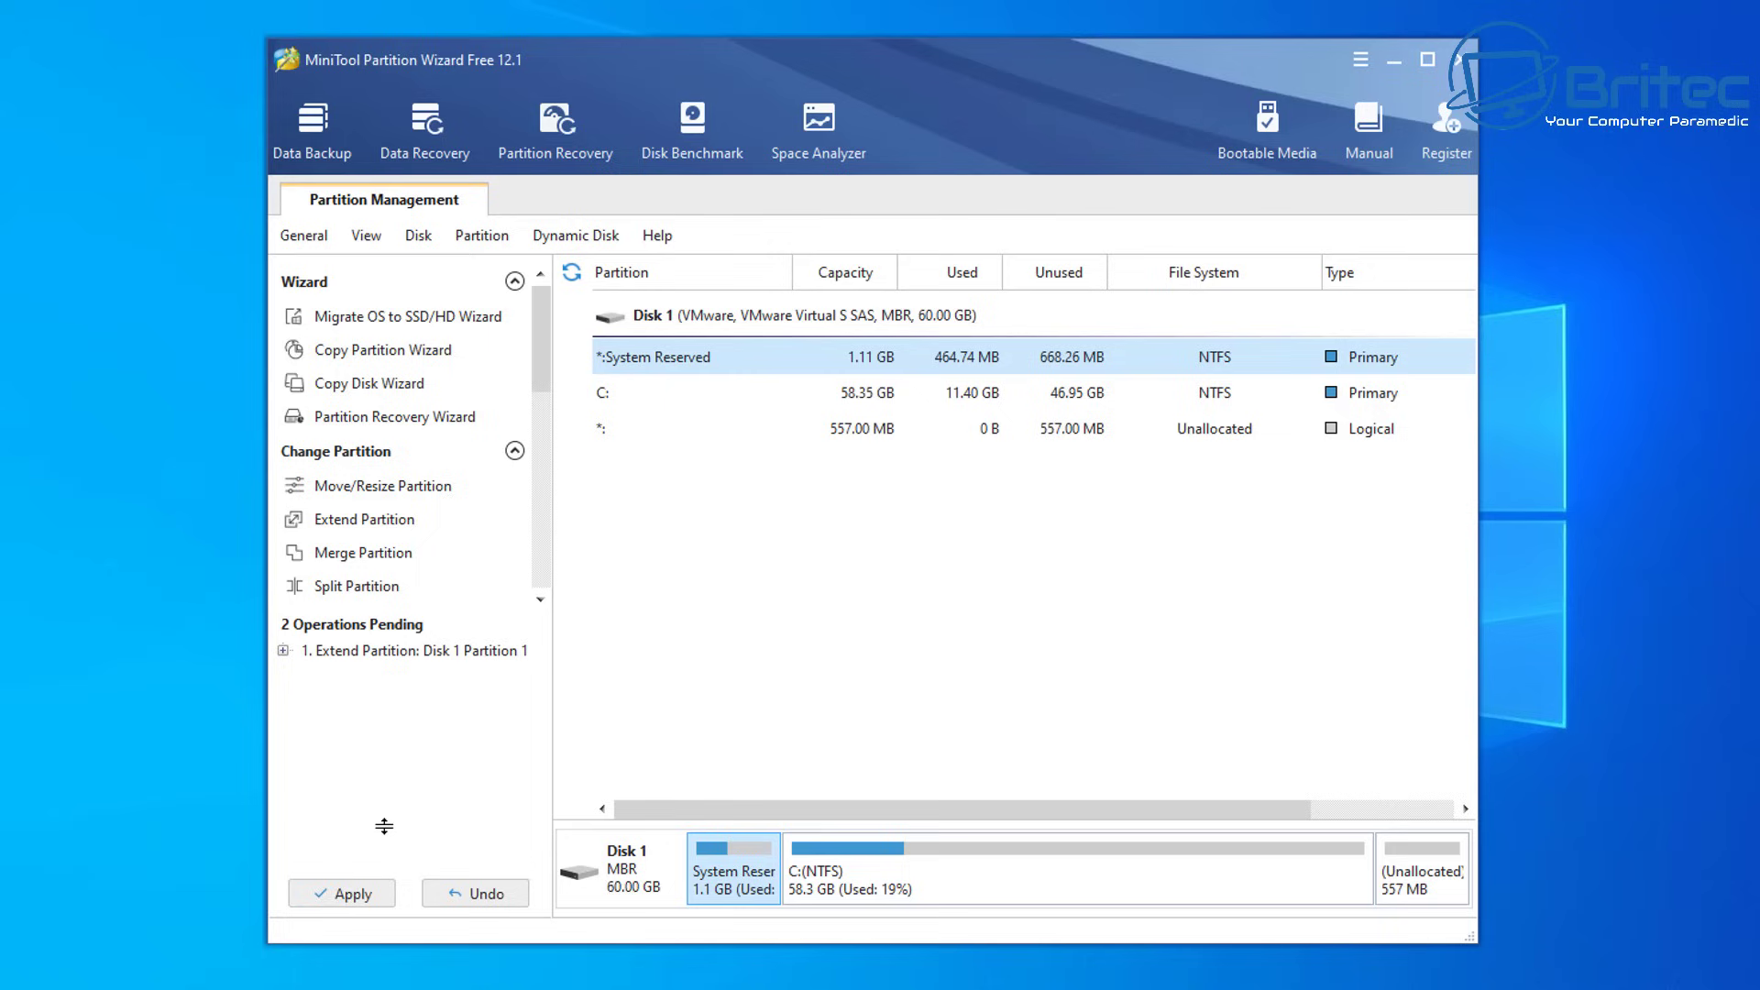
# Step: Apply the System Reserved extension and restart so it grows to 1133 MB at boot
pyautogui.click(329, 892)
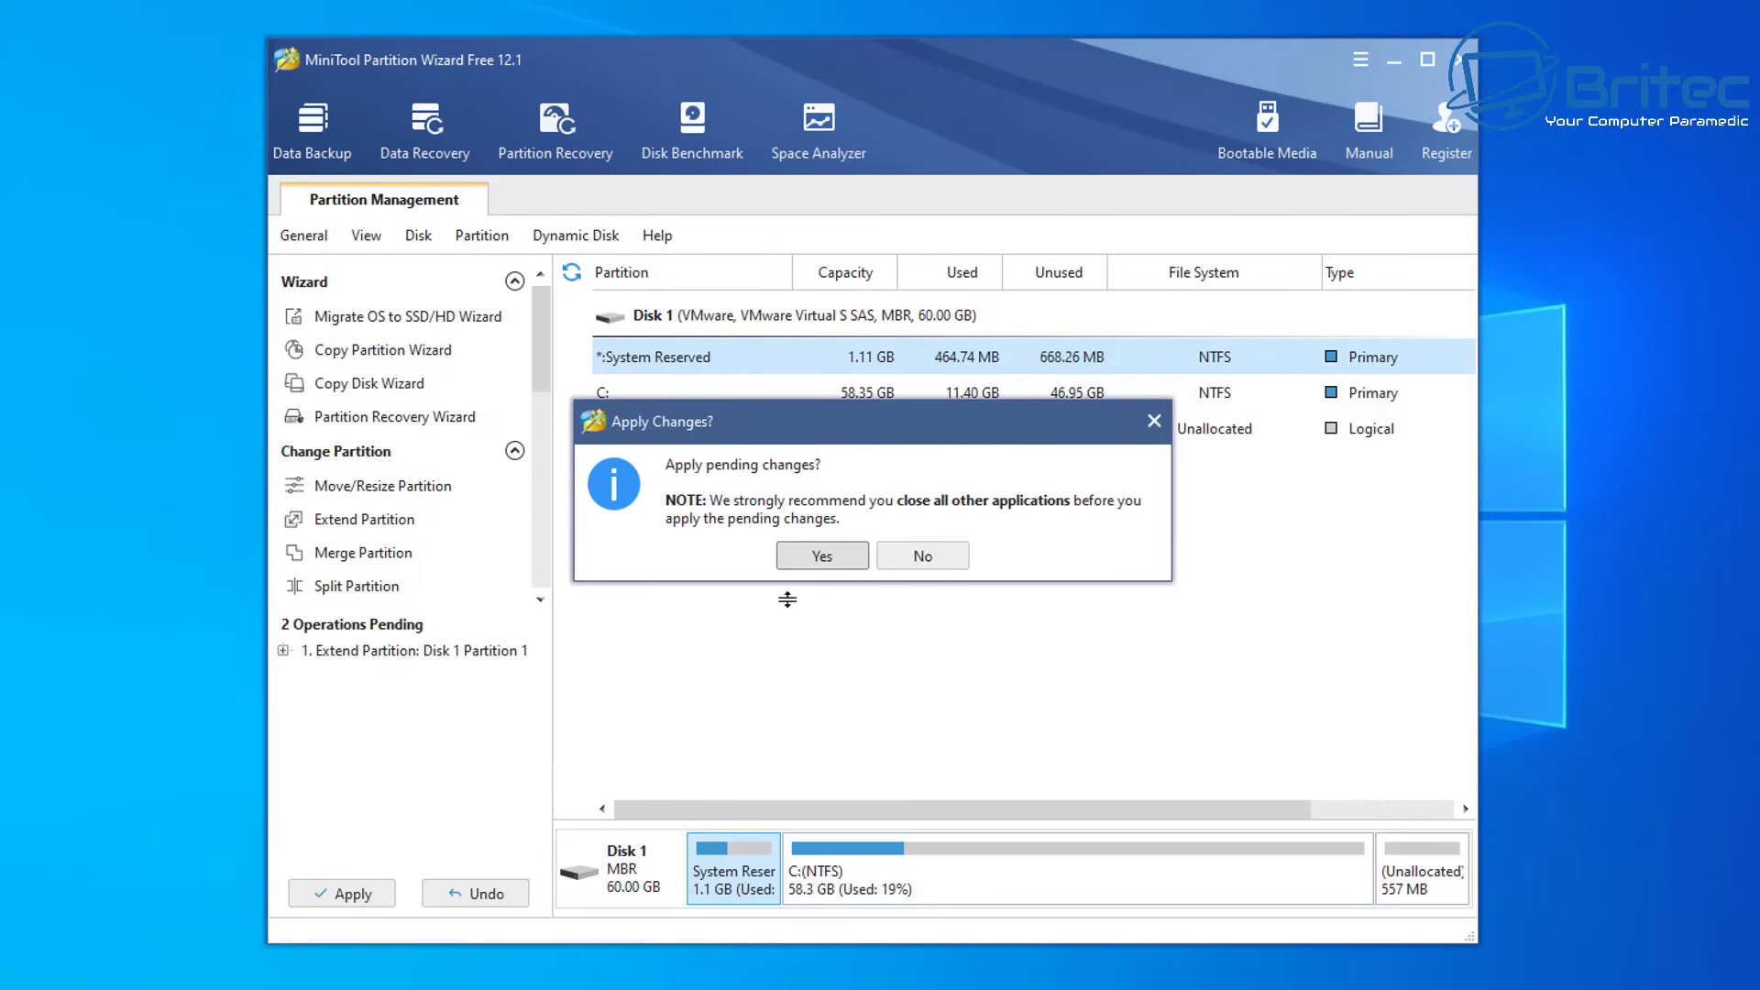
pyautogui.click(801, 558)
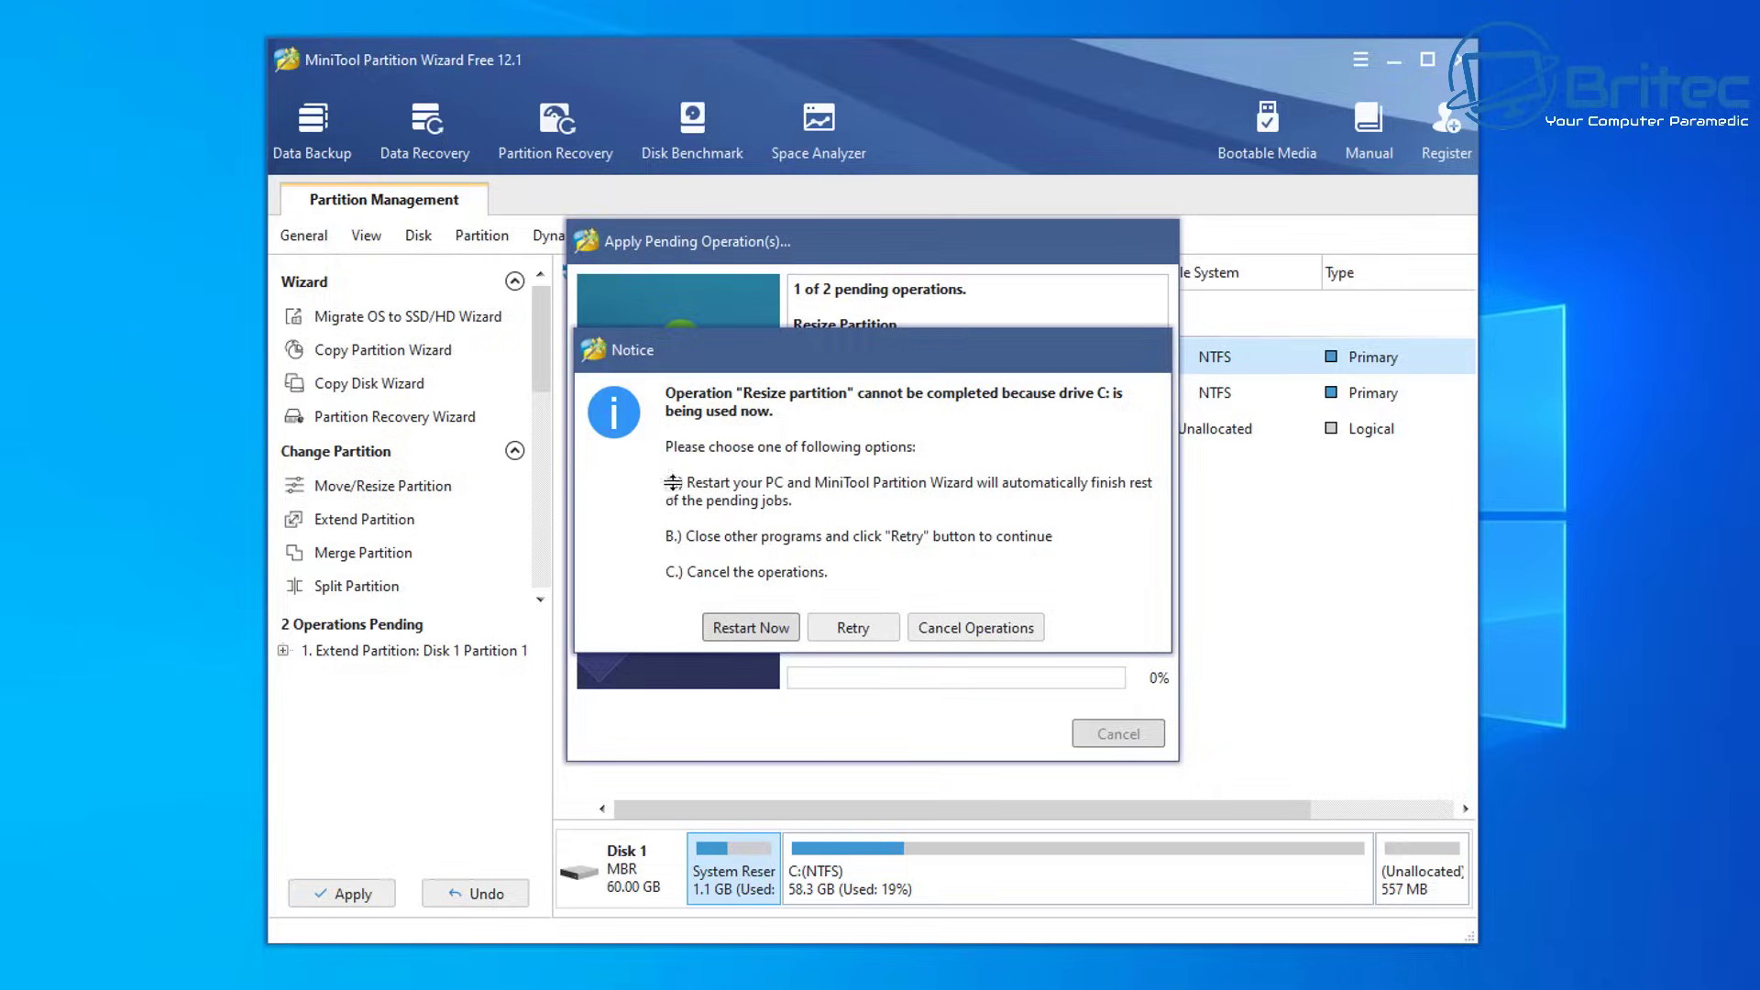
pyautogui.click(738, 622)
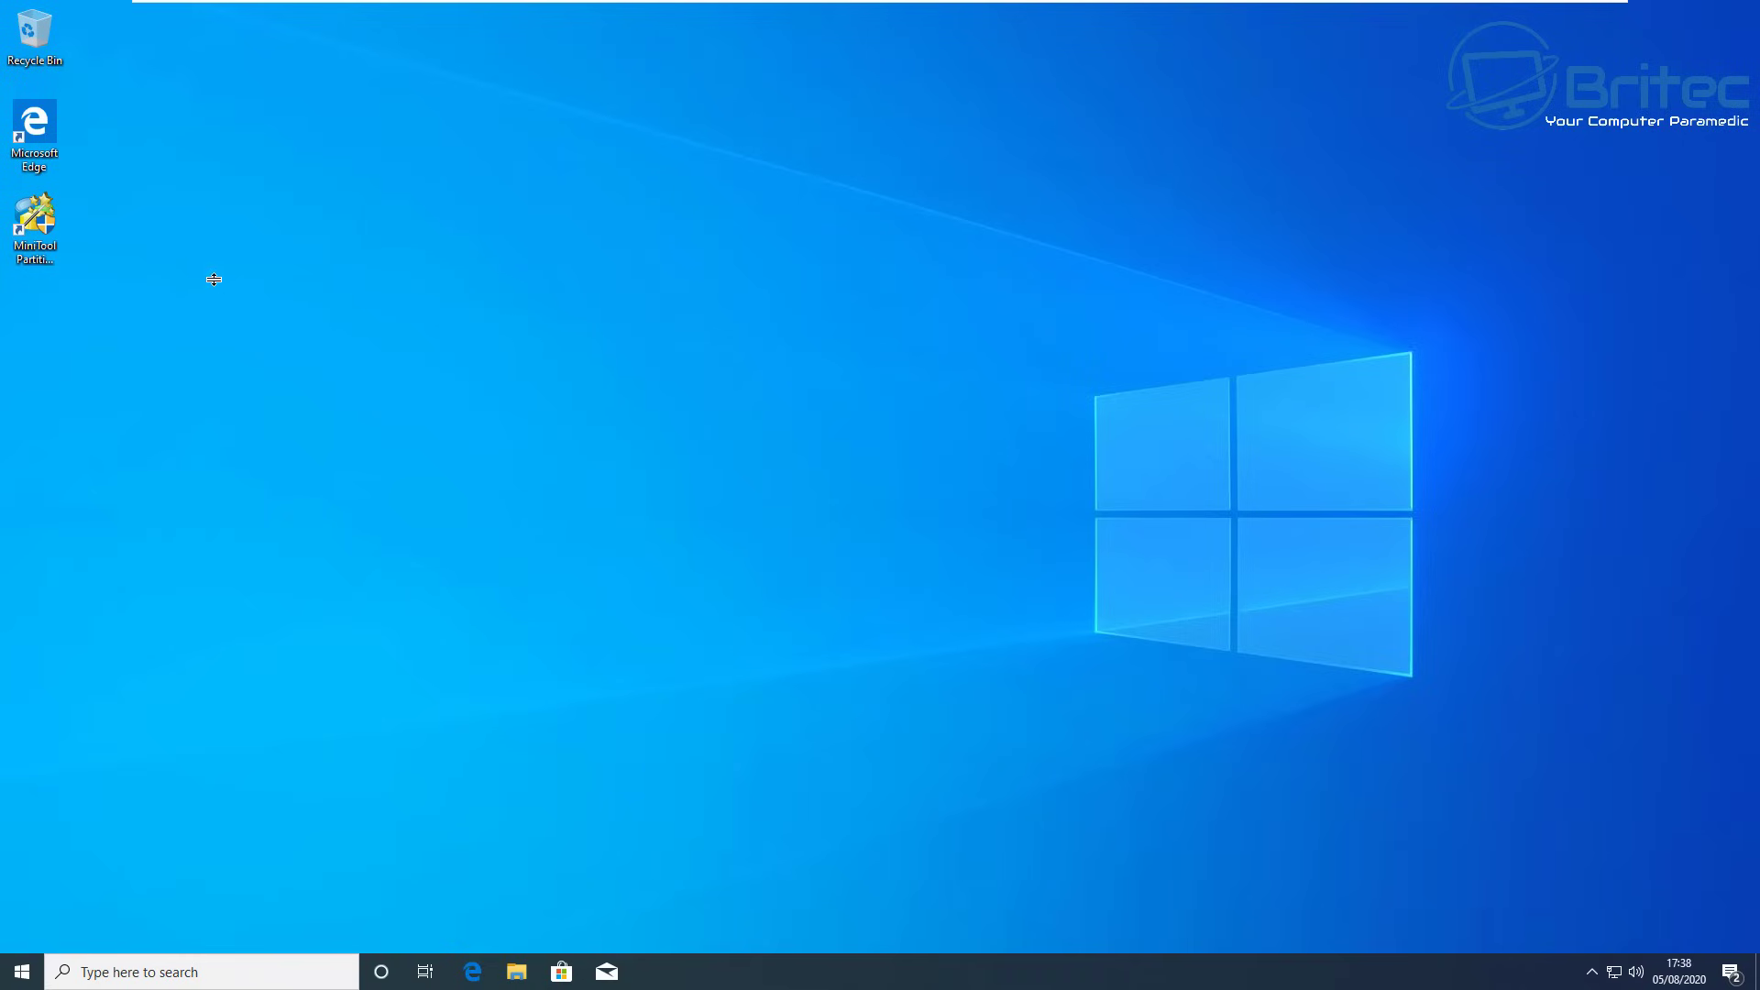
pyautogui.doubleClick(41, 220)
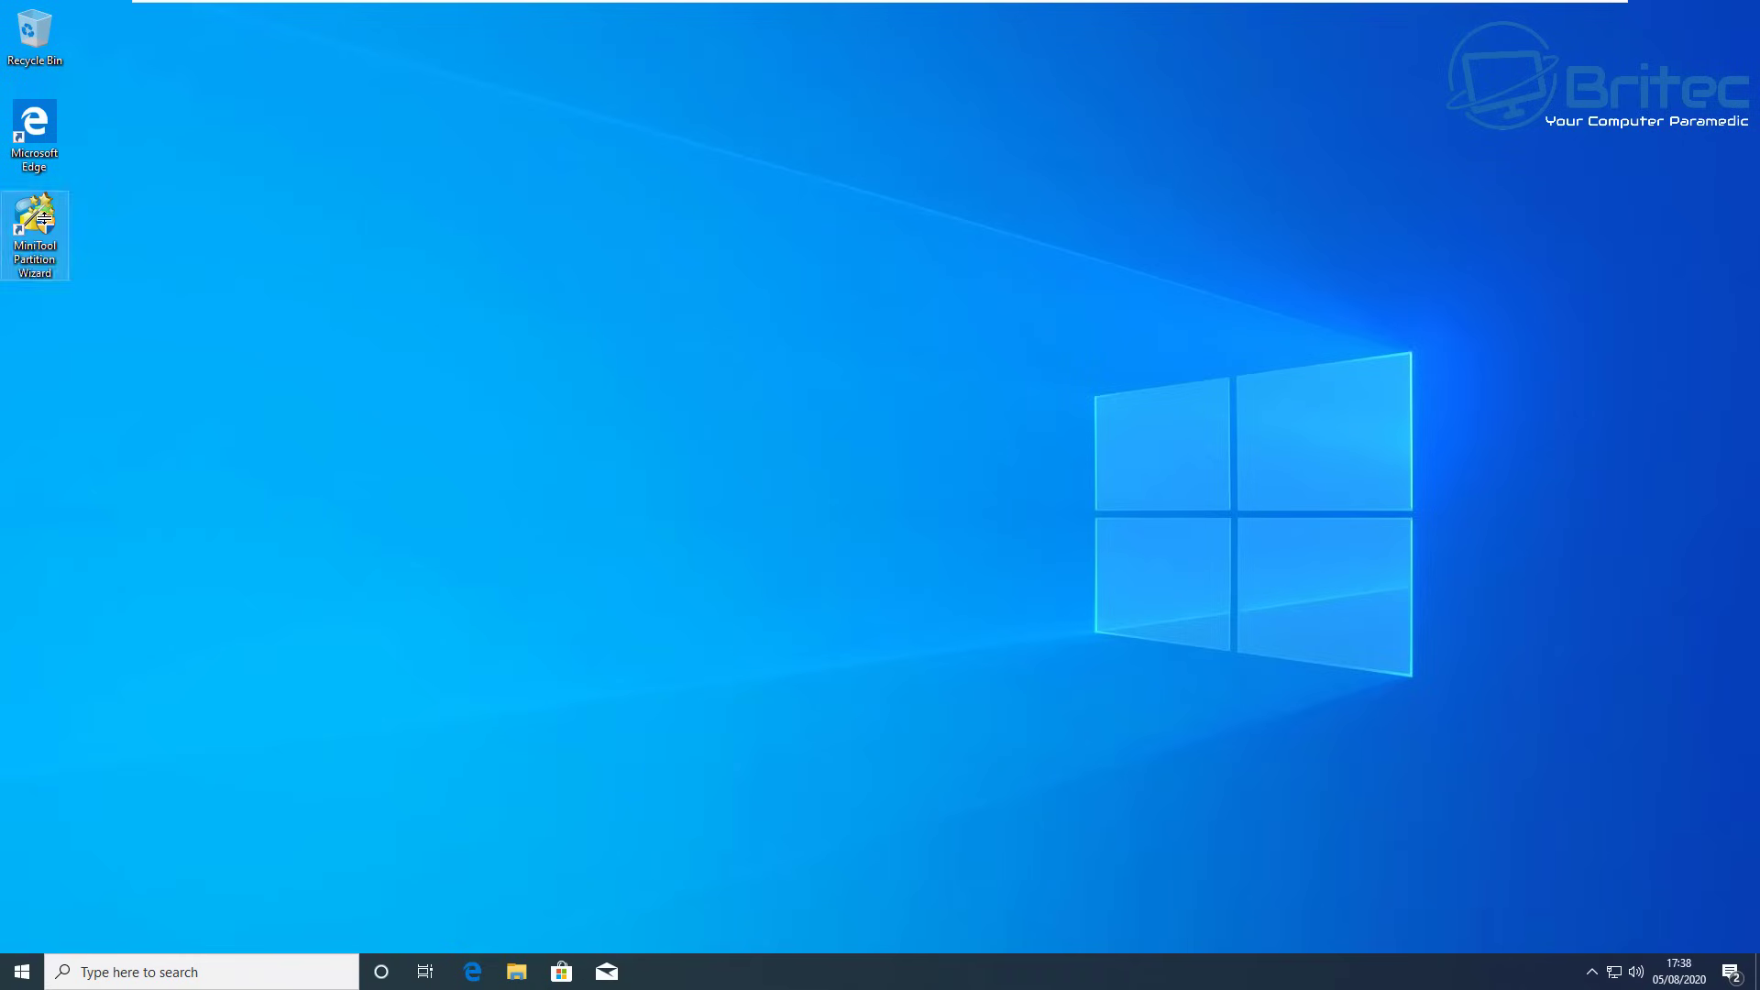
pyautogui.click(786, 611)
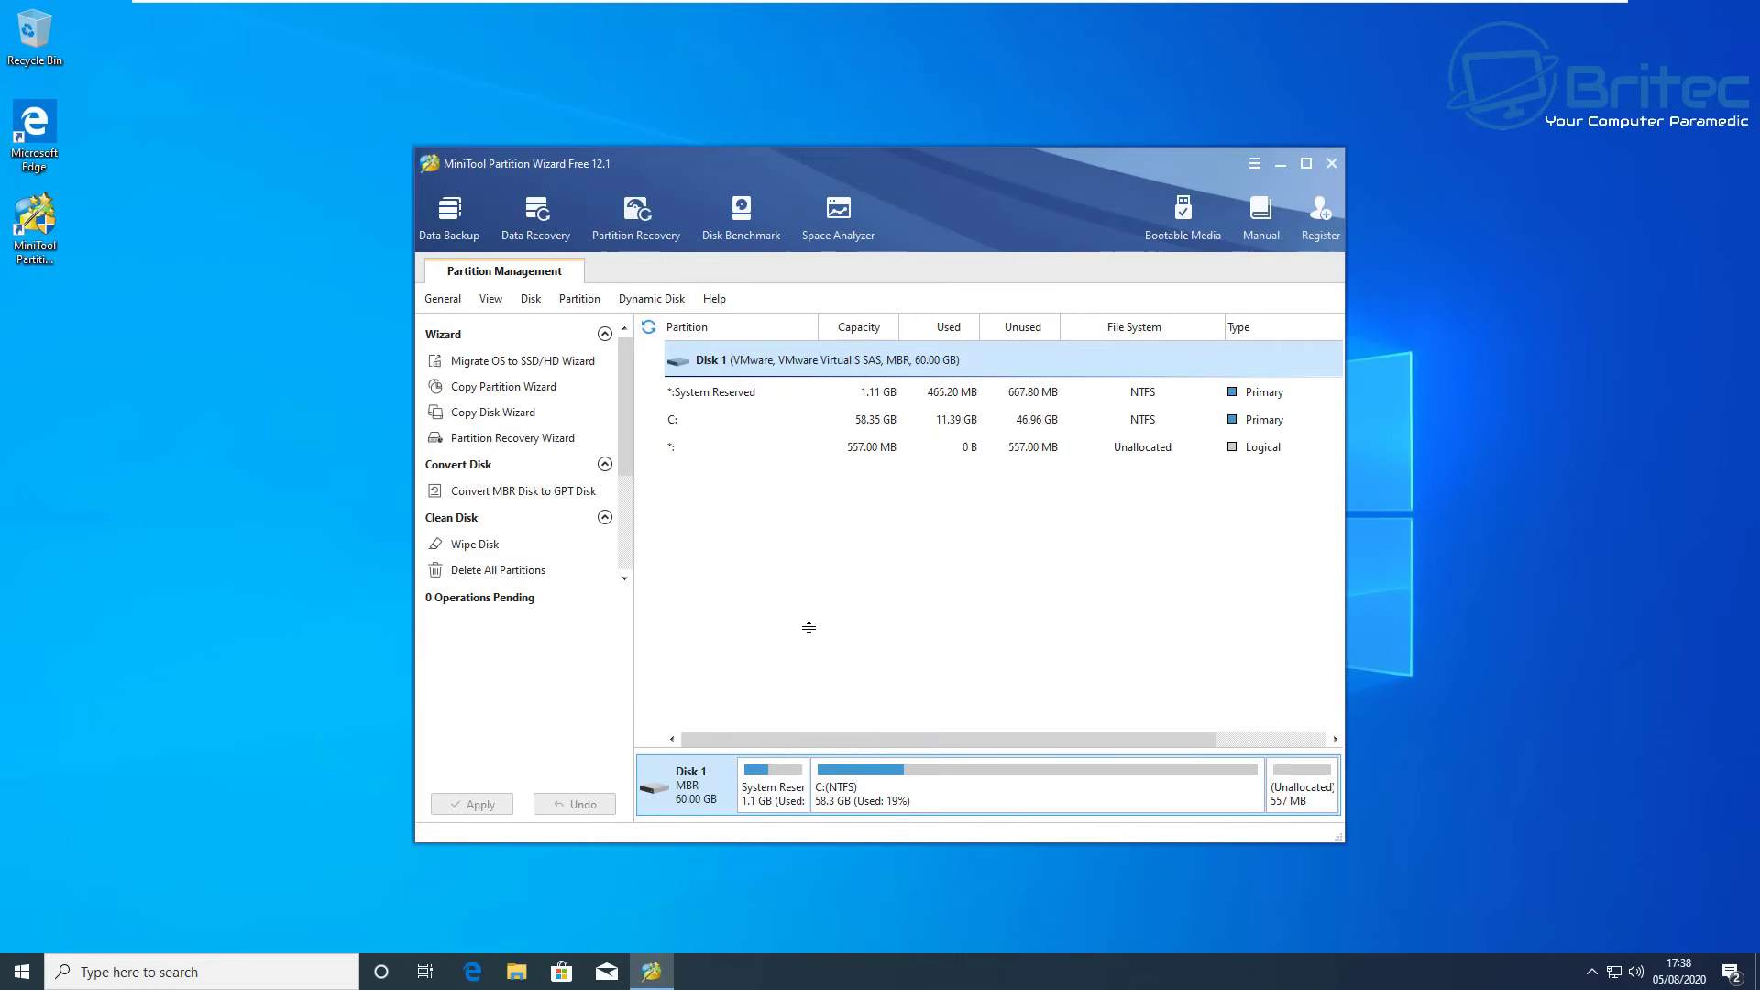
pyautogui.click(1743, 719)
pyautogui.click(694, 389)
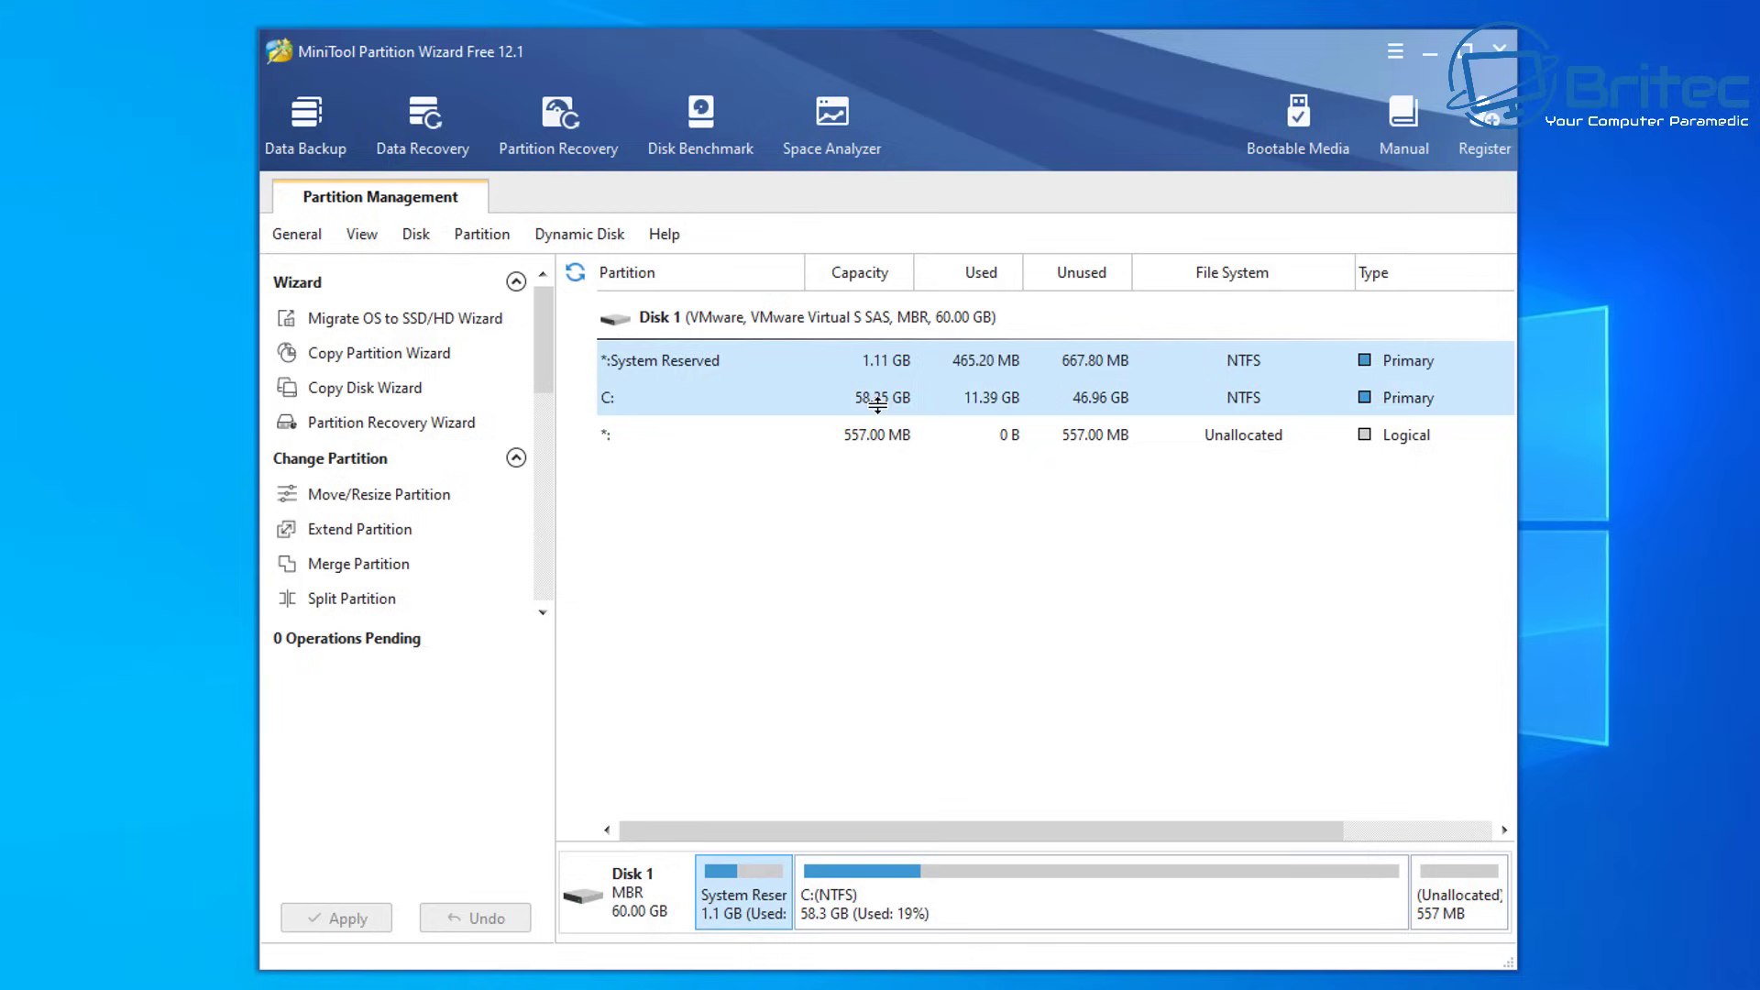
pyautogui.click(878, 438)
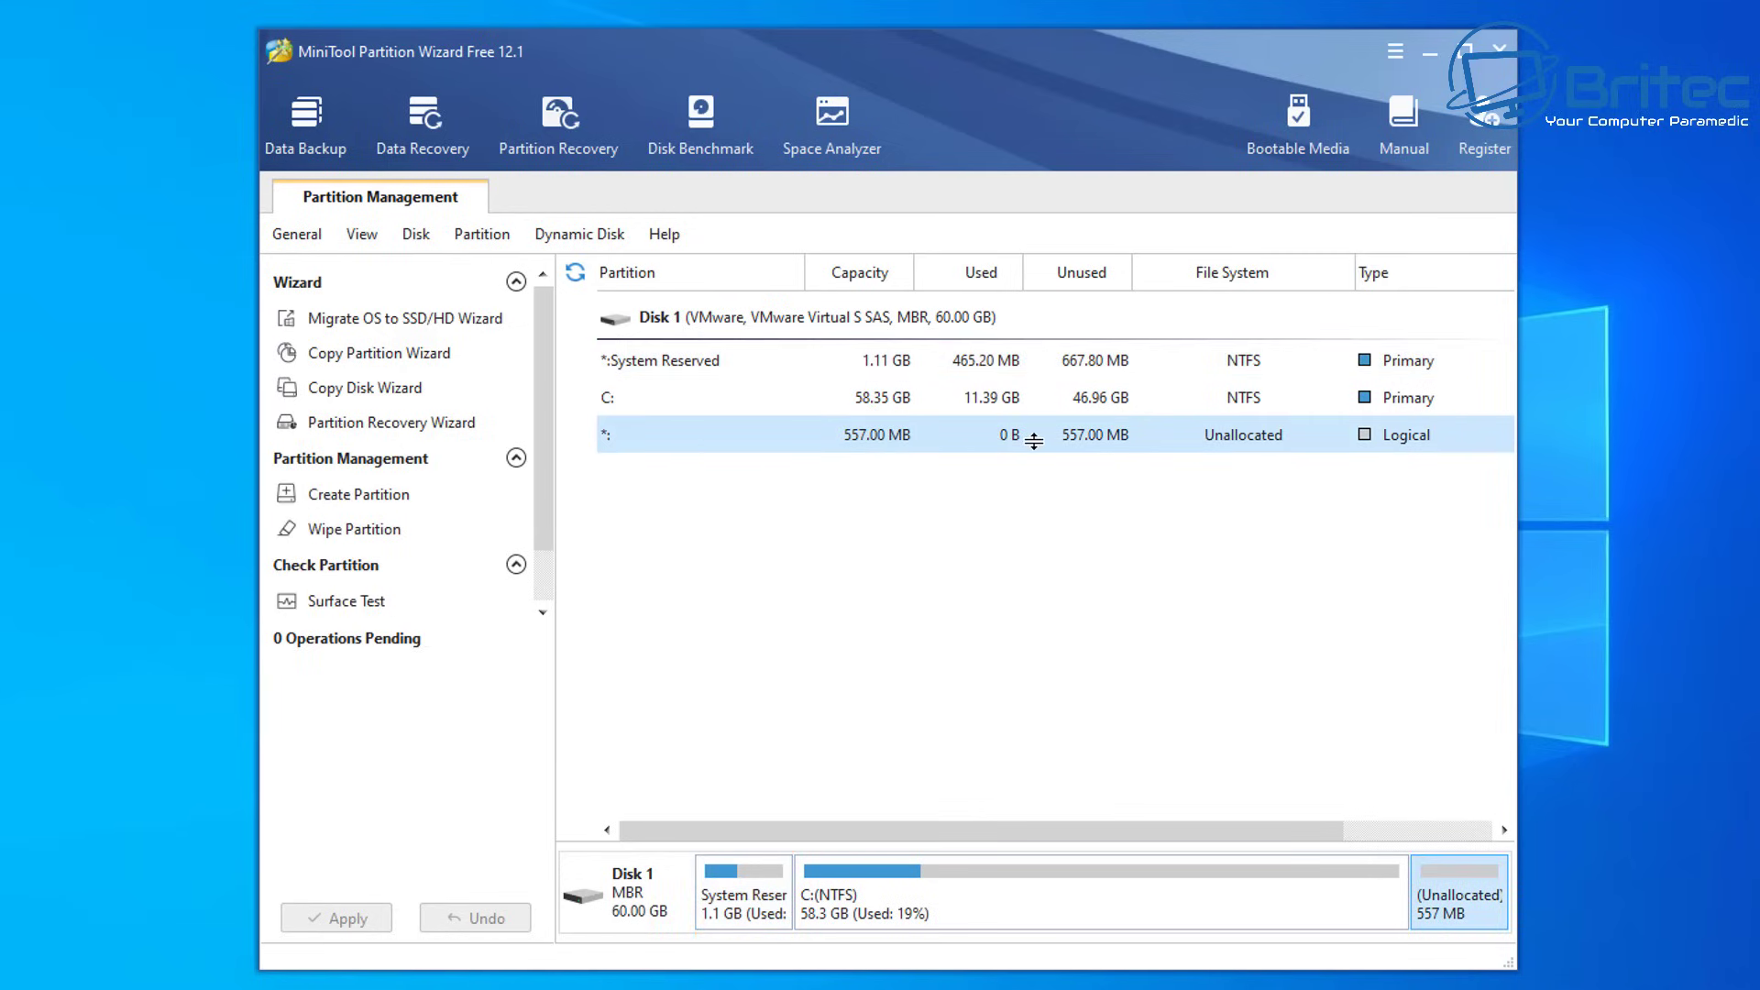
pyautogui.click(875, 362)
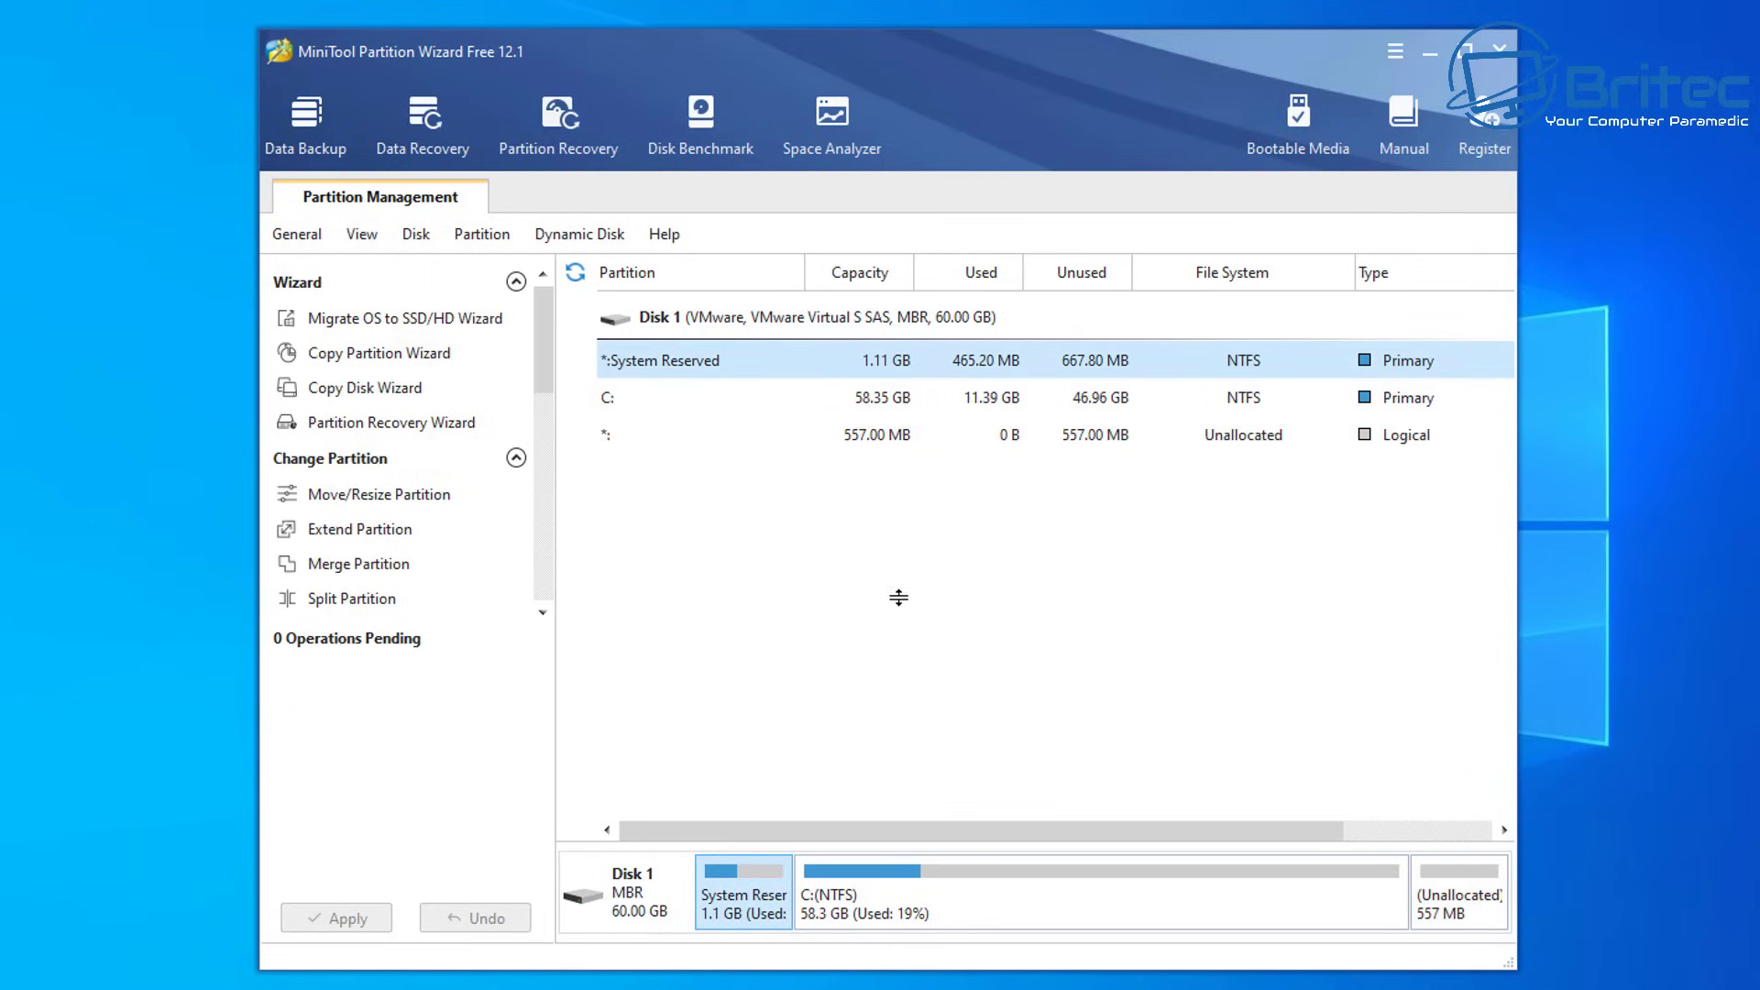
pyautogui.click(1494, 44)
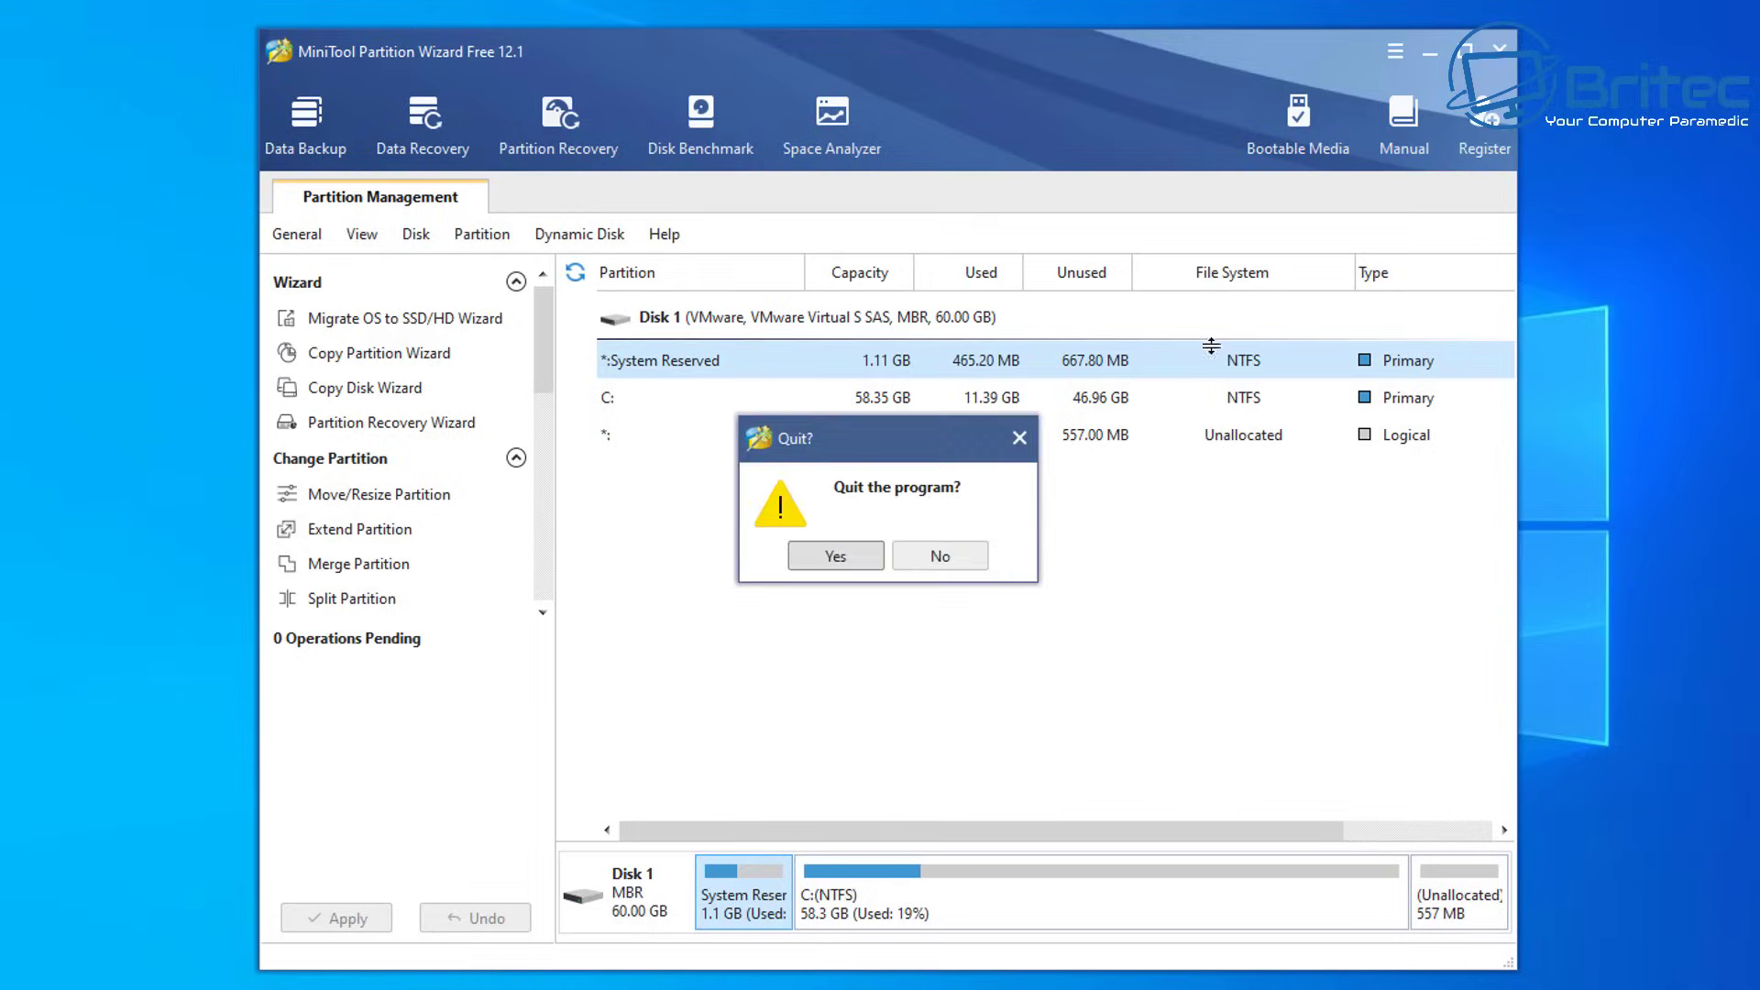
pyautogui.click(834, 554)
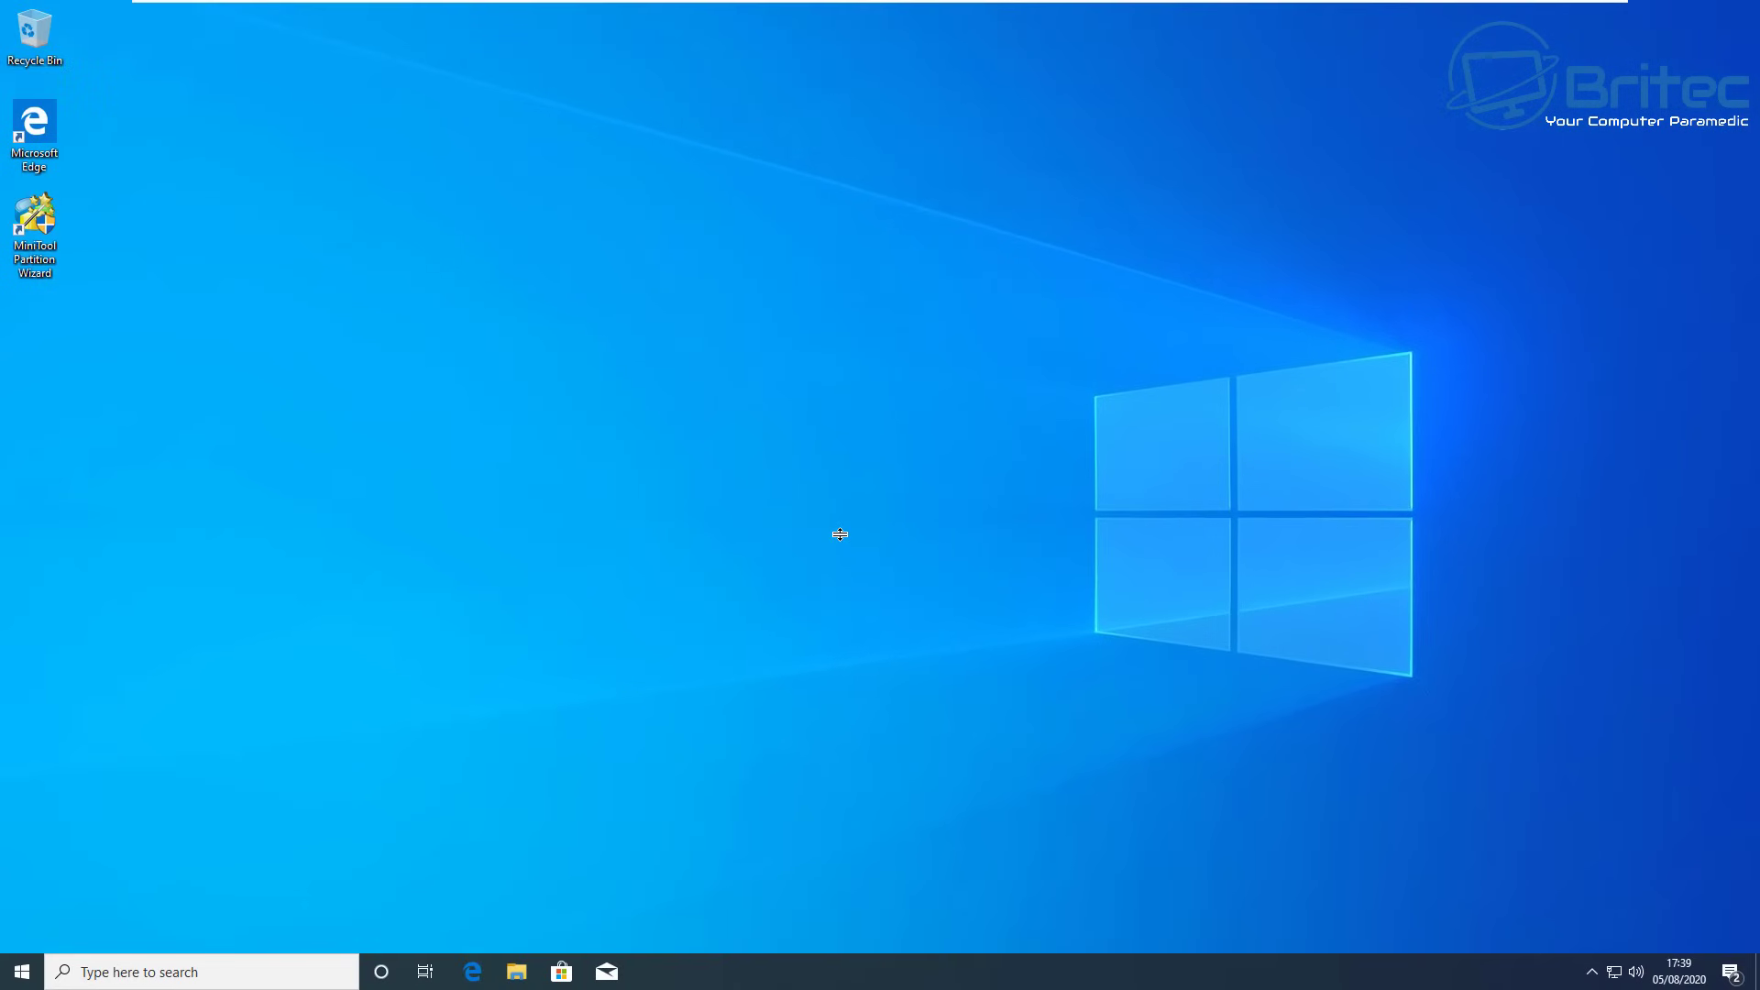
# Step: Open Disk Management from Win+X and review System Reserved, the unallocated space and C:
pyautogui.rightClick(19, 971)
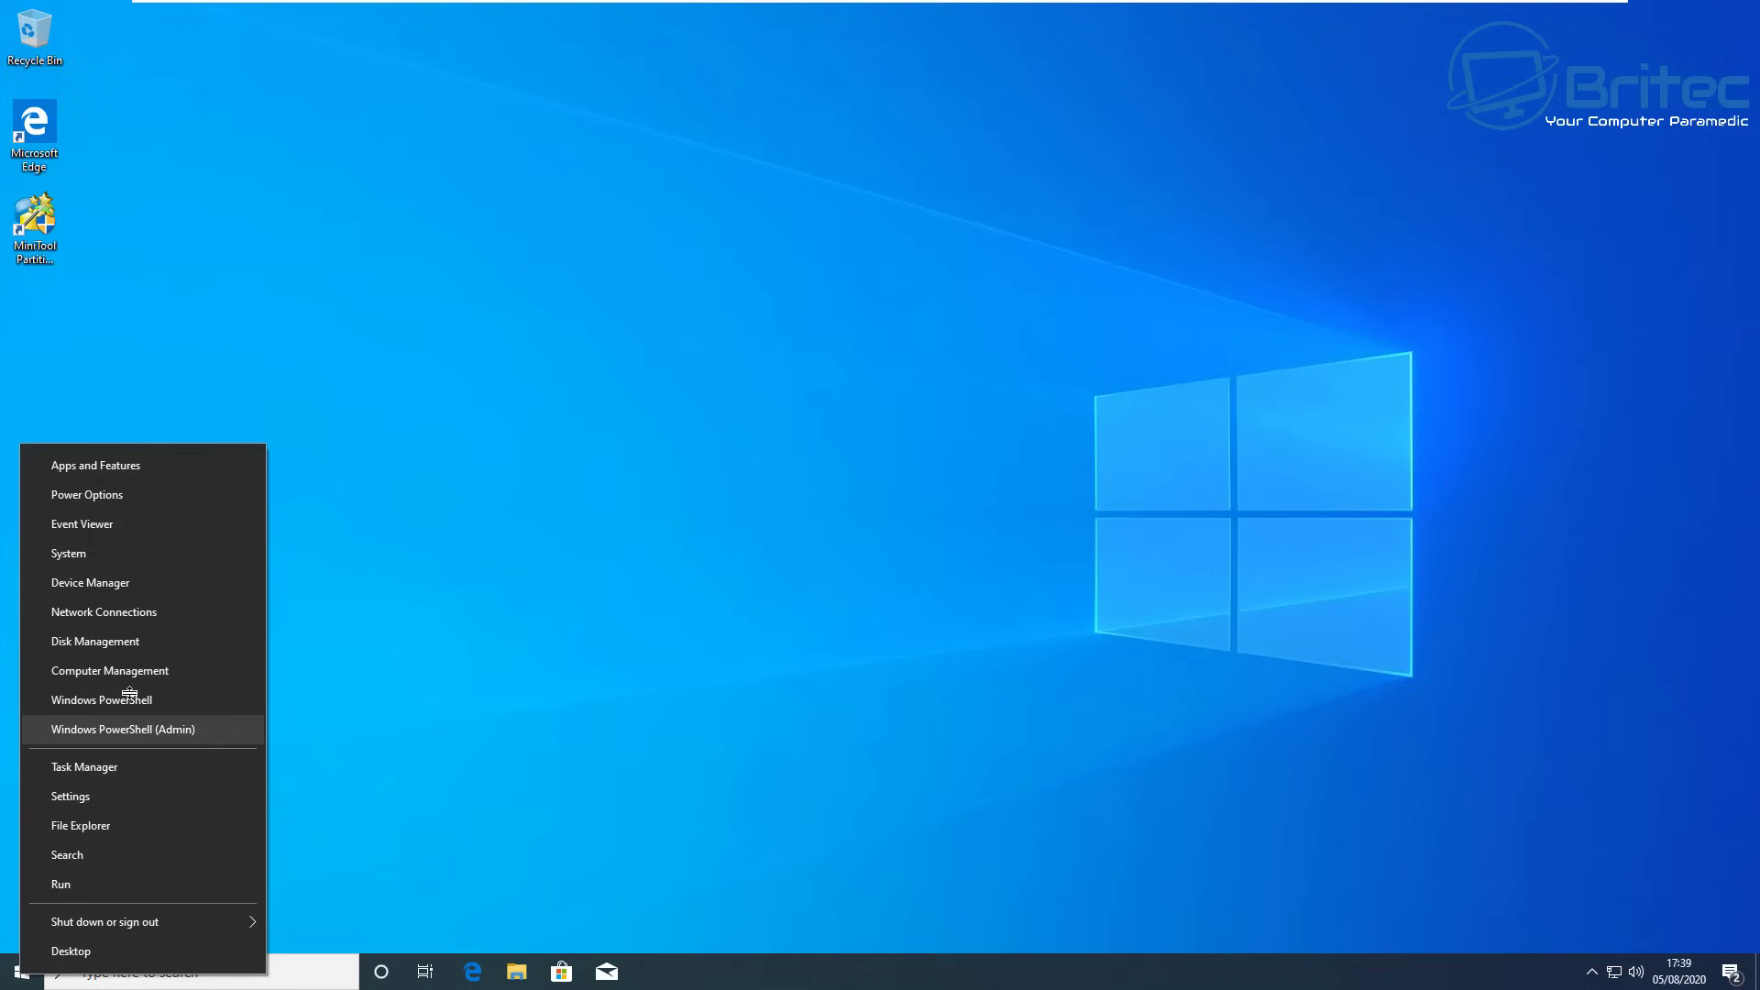
pyautogui.click(133, 641)
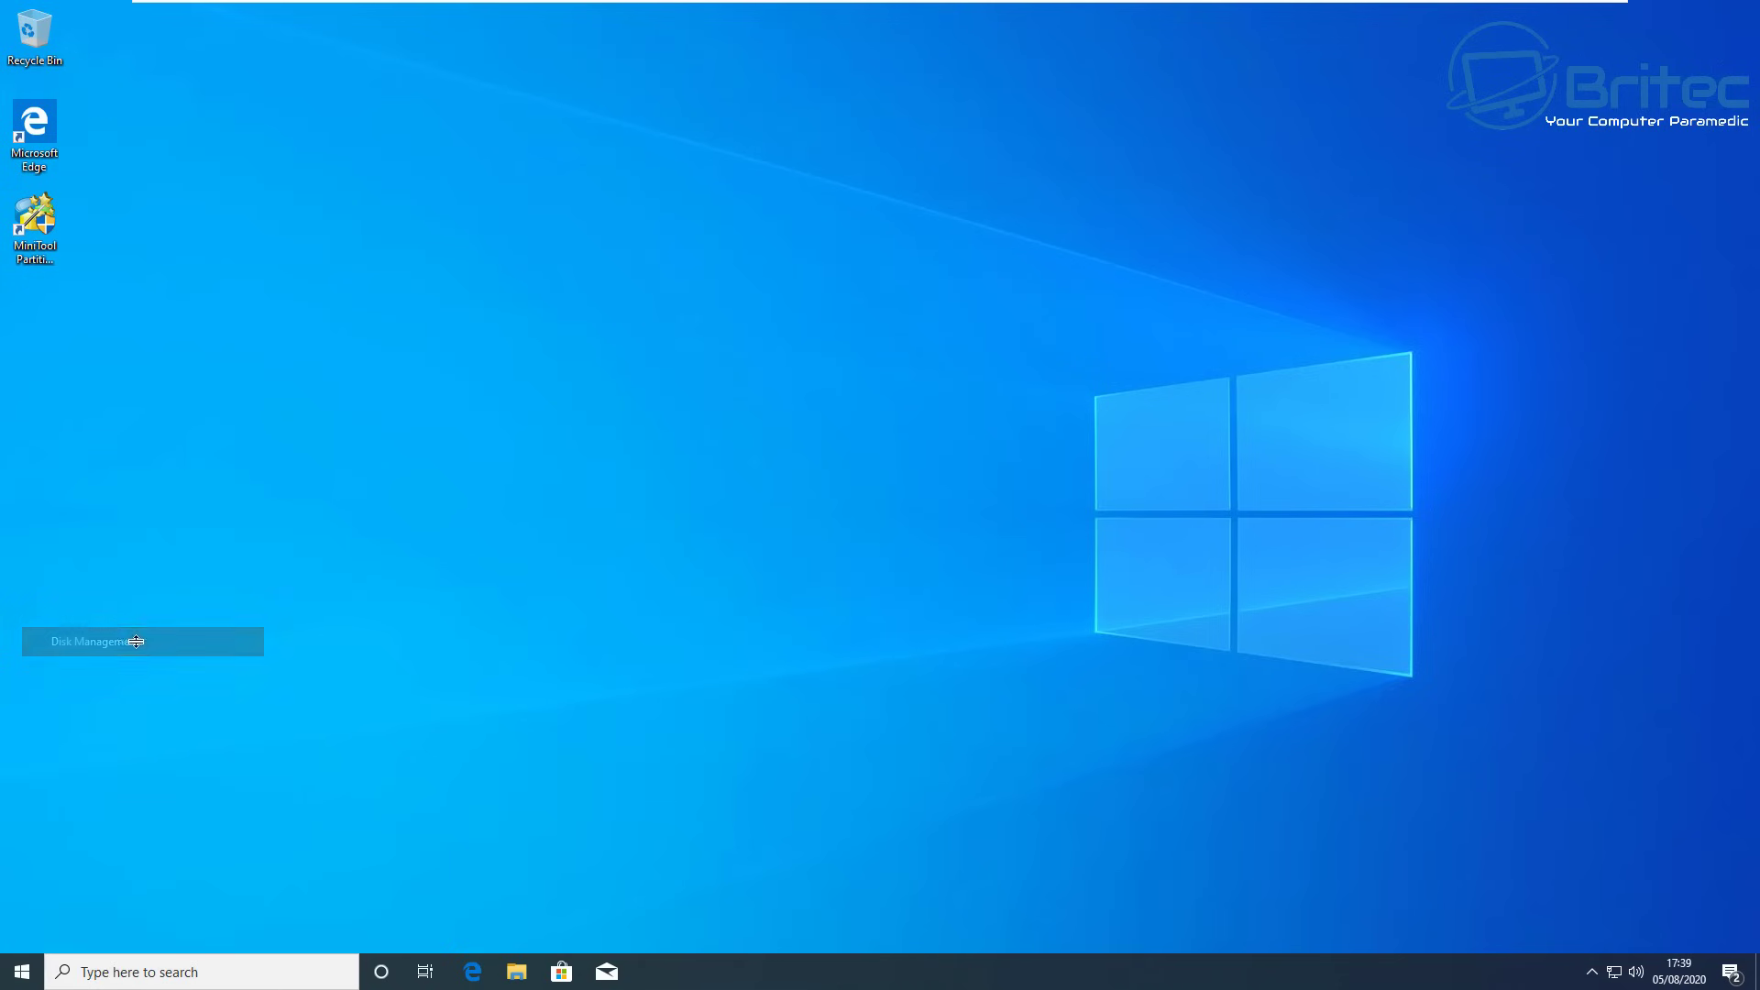
pyautogui.moveTo(475, 117); pyautogui.dragTo(648, 169)
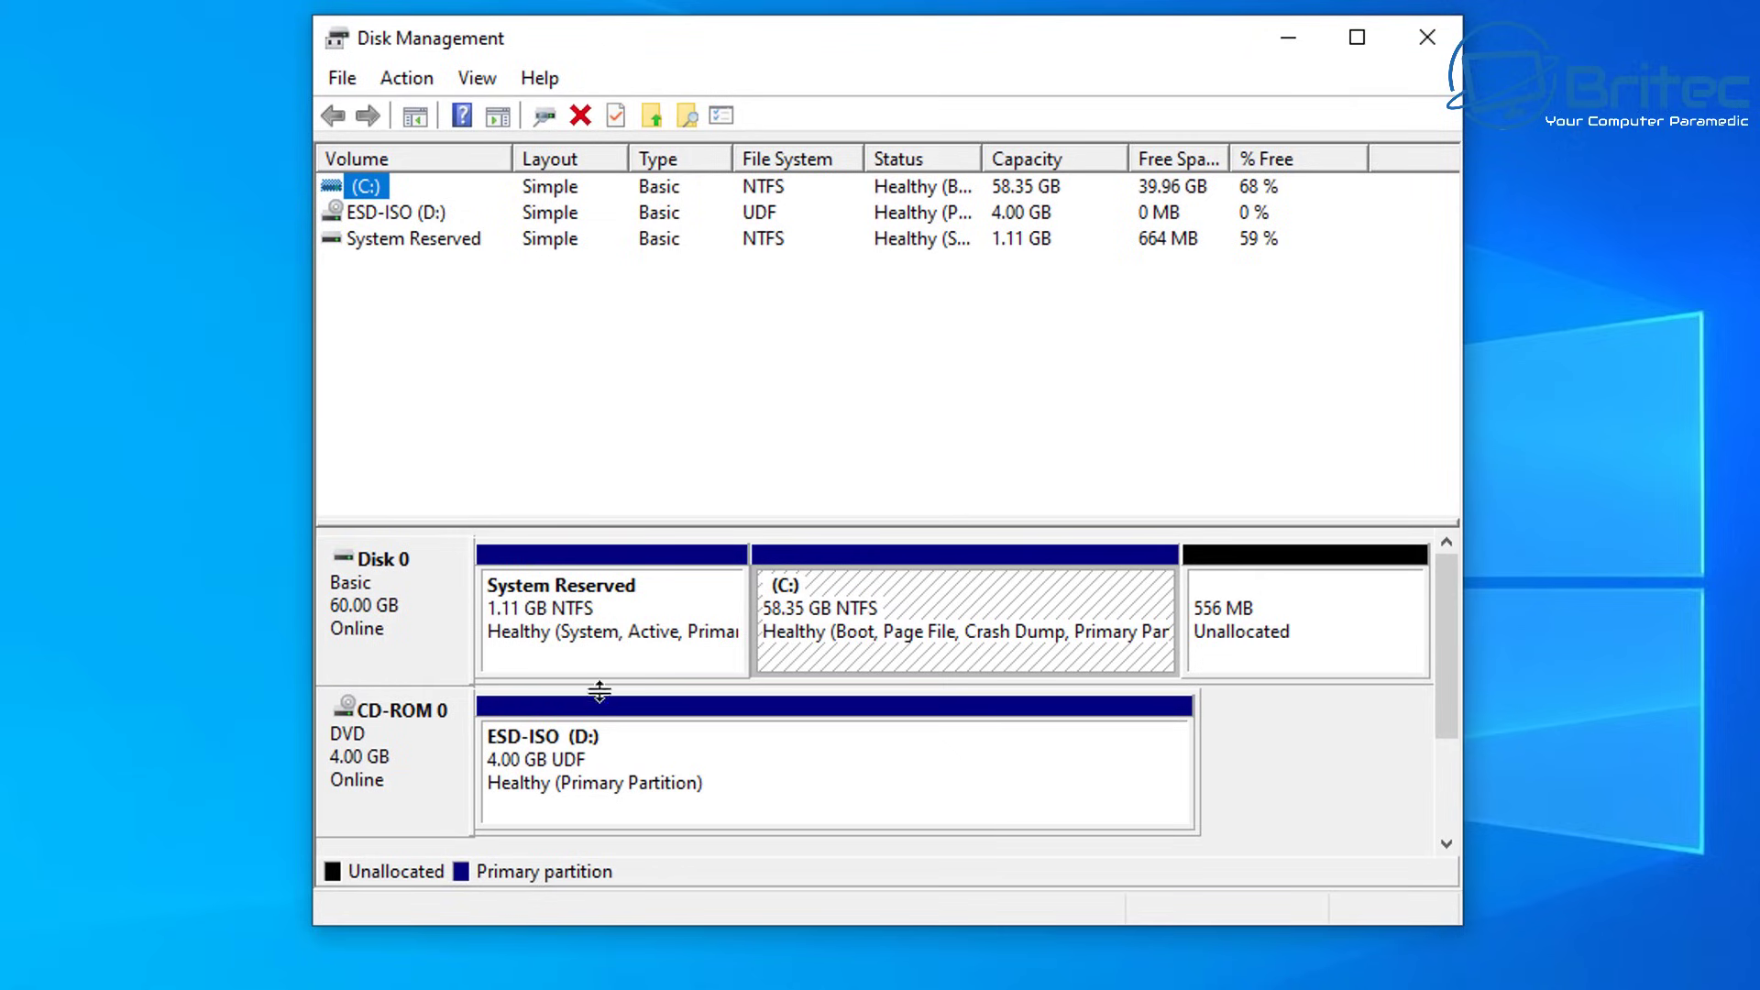
pyautogui.click(519, 627)
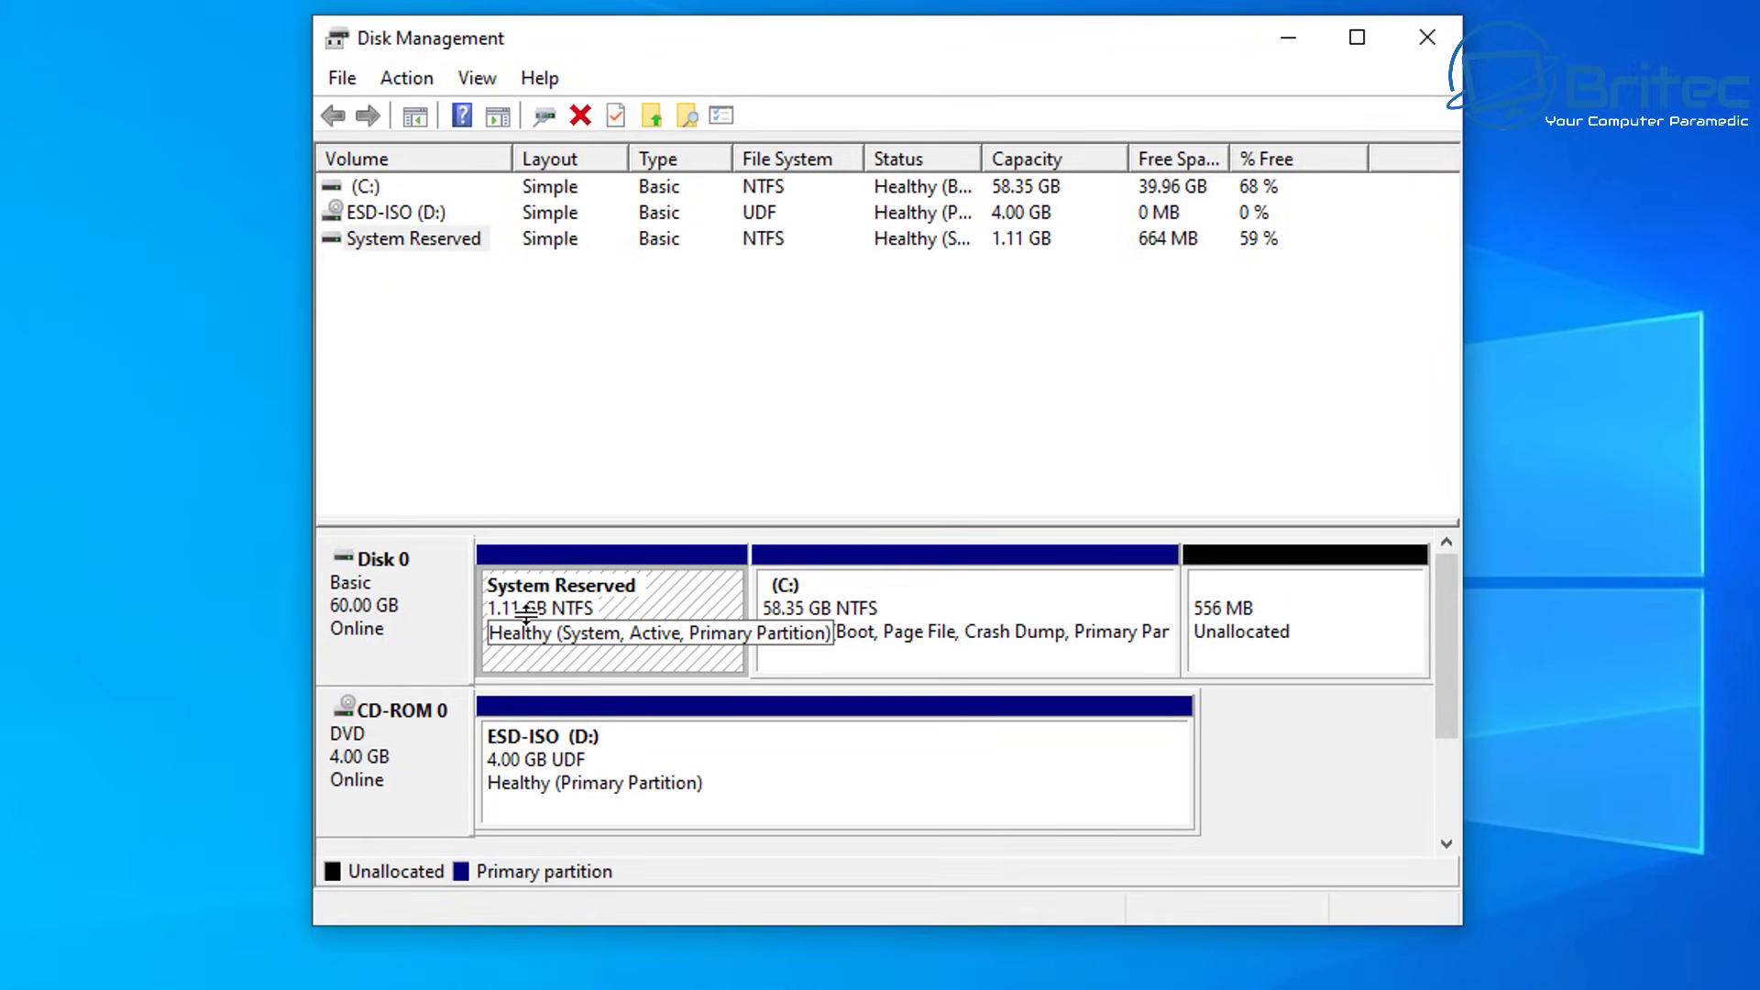
pyautogui.click(1274, 634)
pyautogui.click(1056, 619)
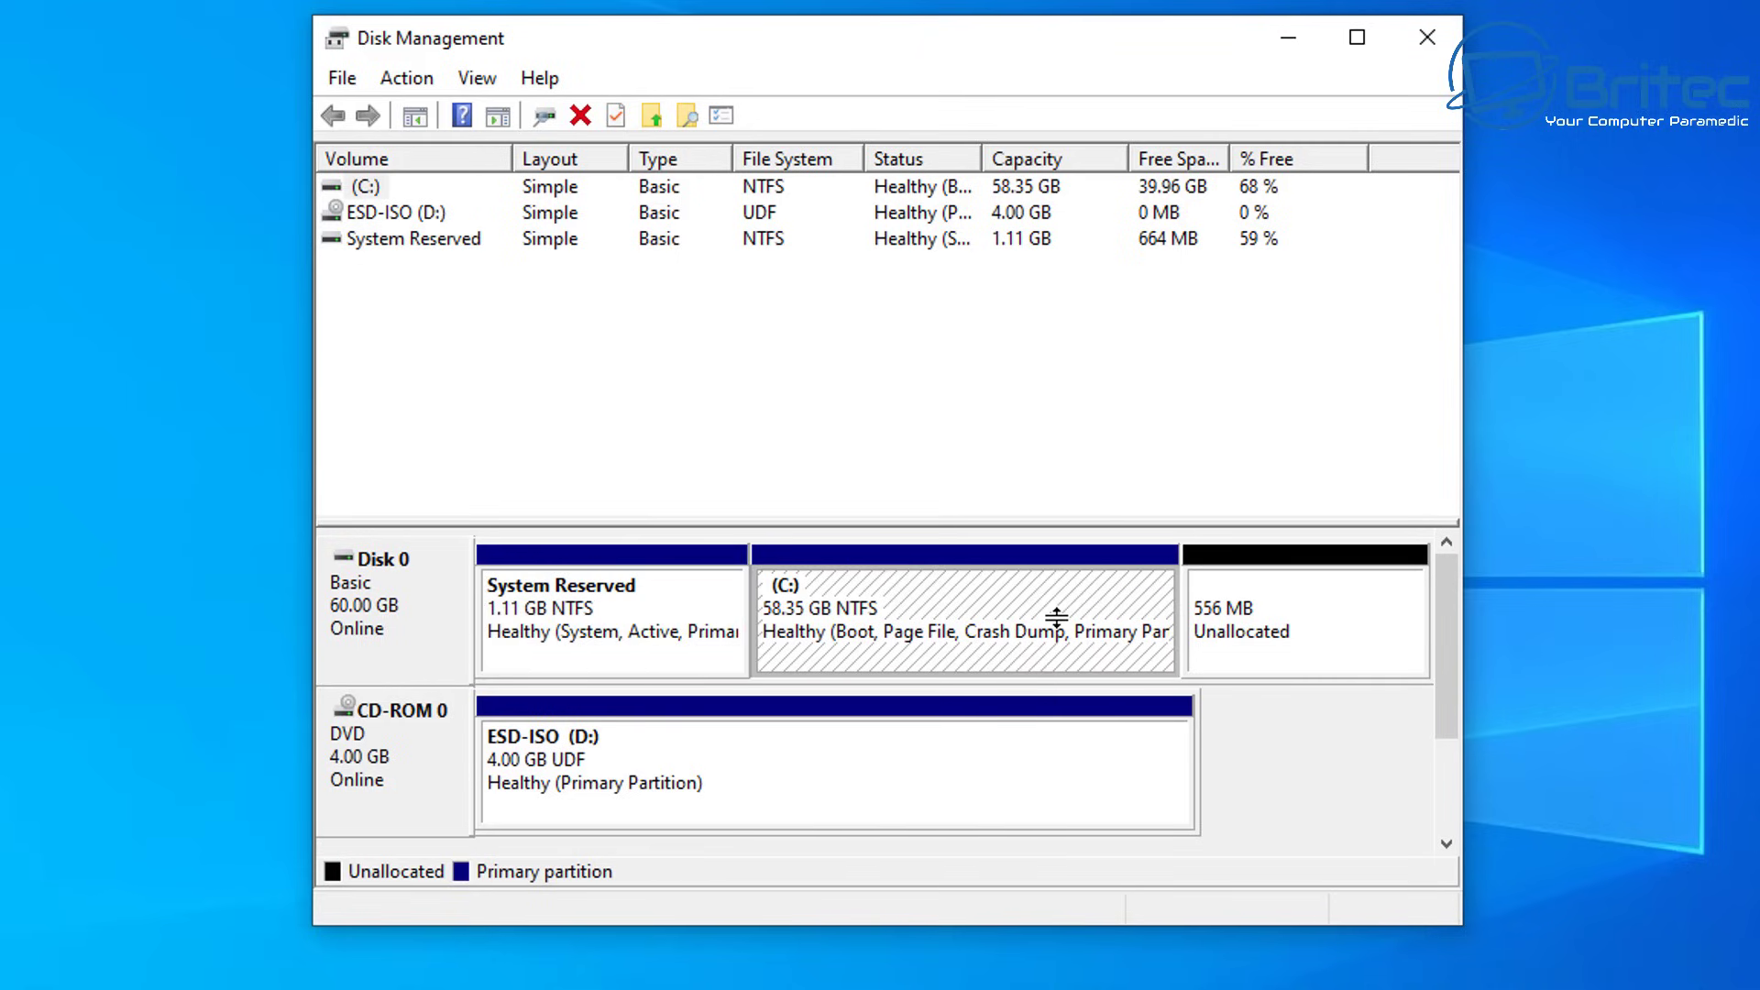
# Step: Extend the C: volume with the 555 MB of unallocated space, reaching 58.89 GB
pyautogui.rightClick(1056, 619)
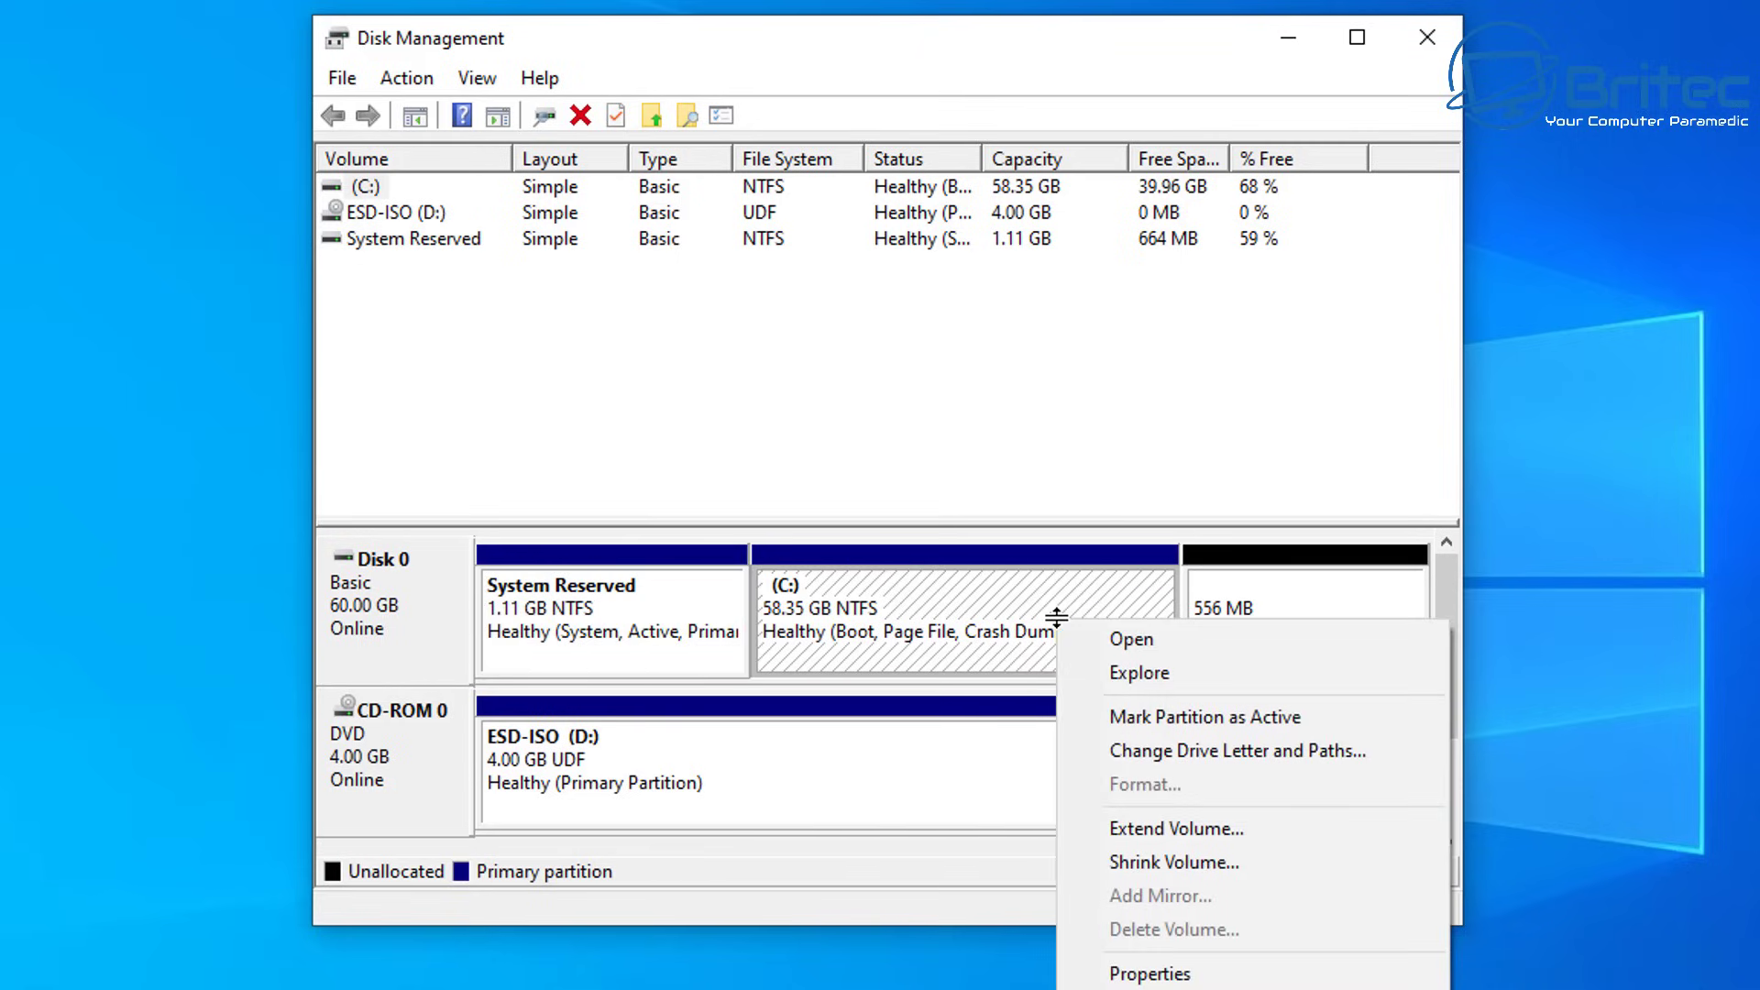
pyautogui.click(1219, 827)
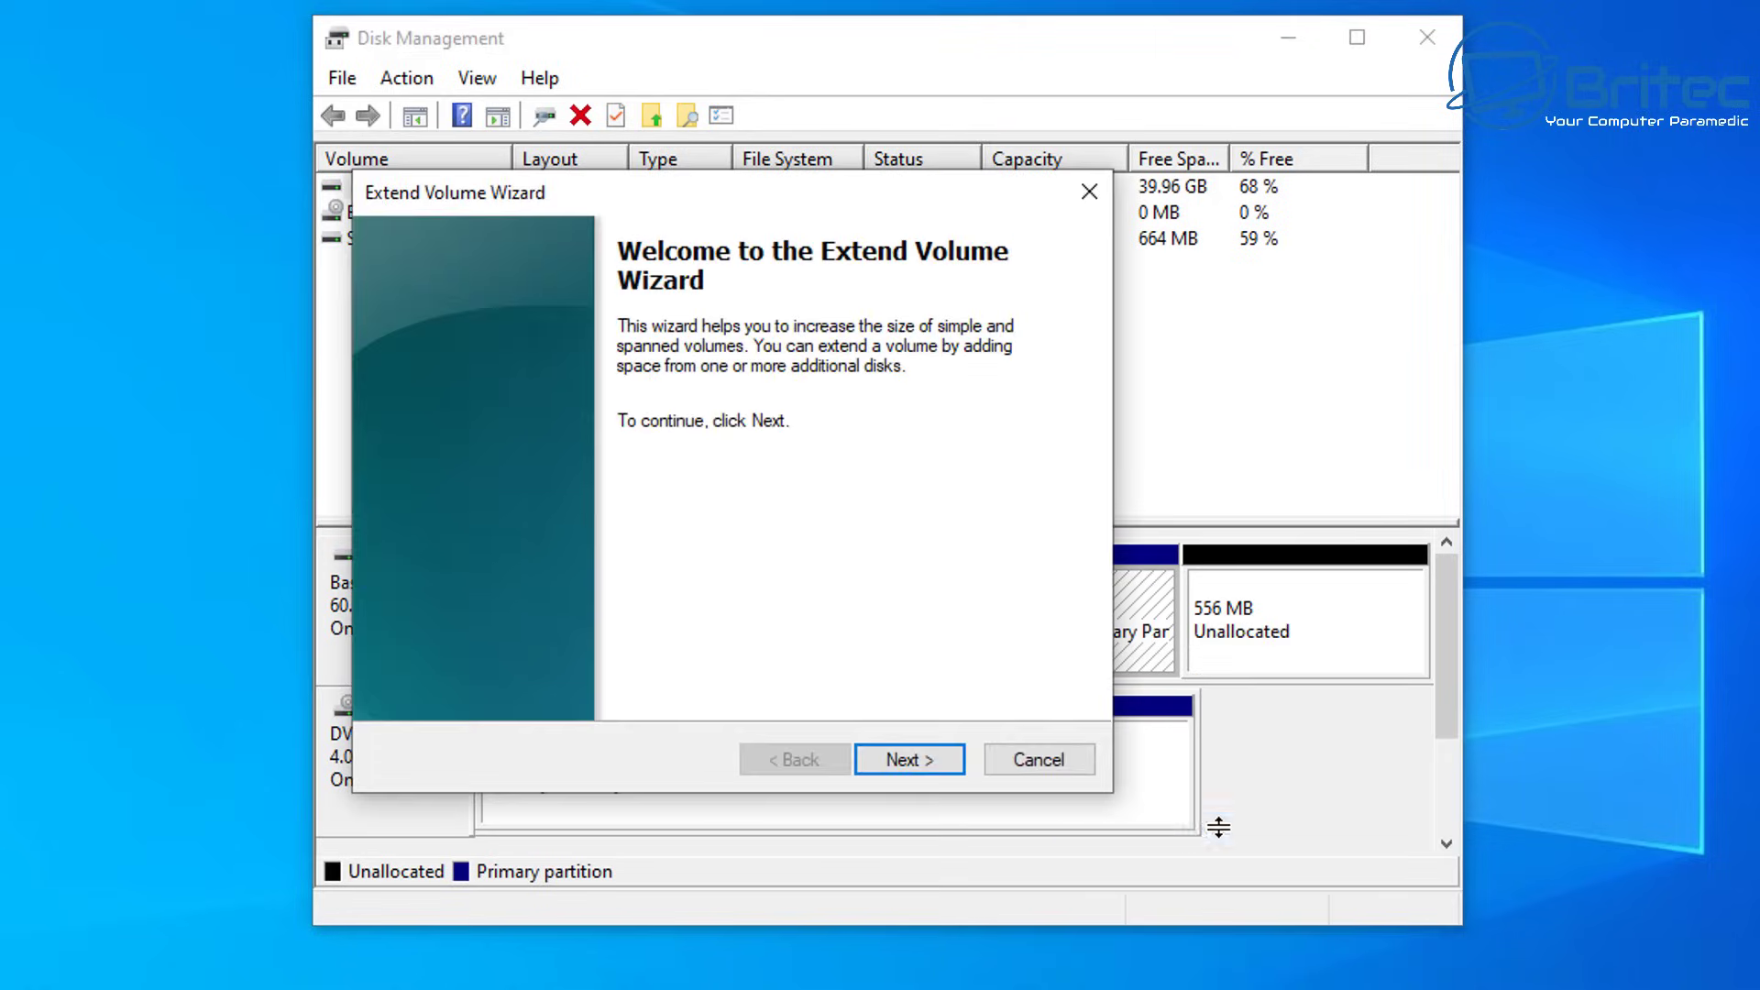
pyautogui.click(924, 757)
pyautogui.moveTo(739, 193); pyautogui.dragTo(912, 204)
pyautogui.click(1072, 771)
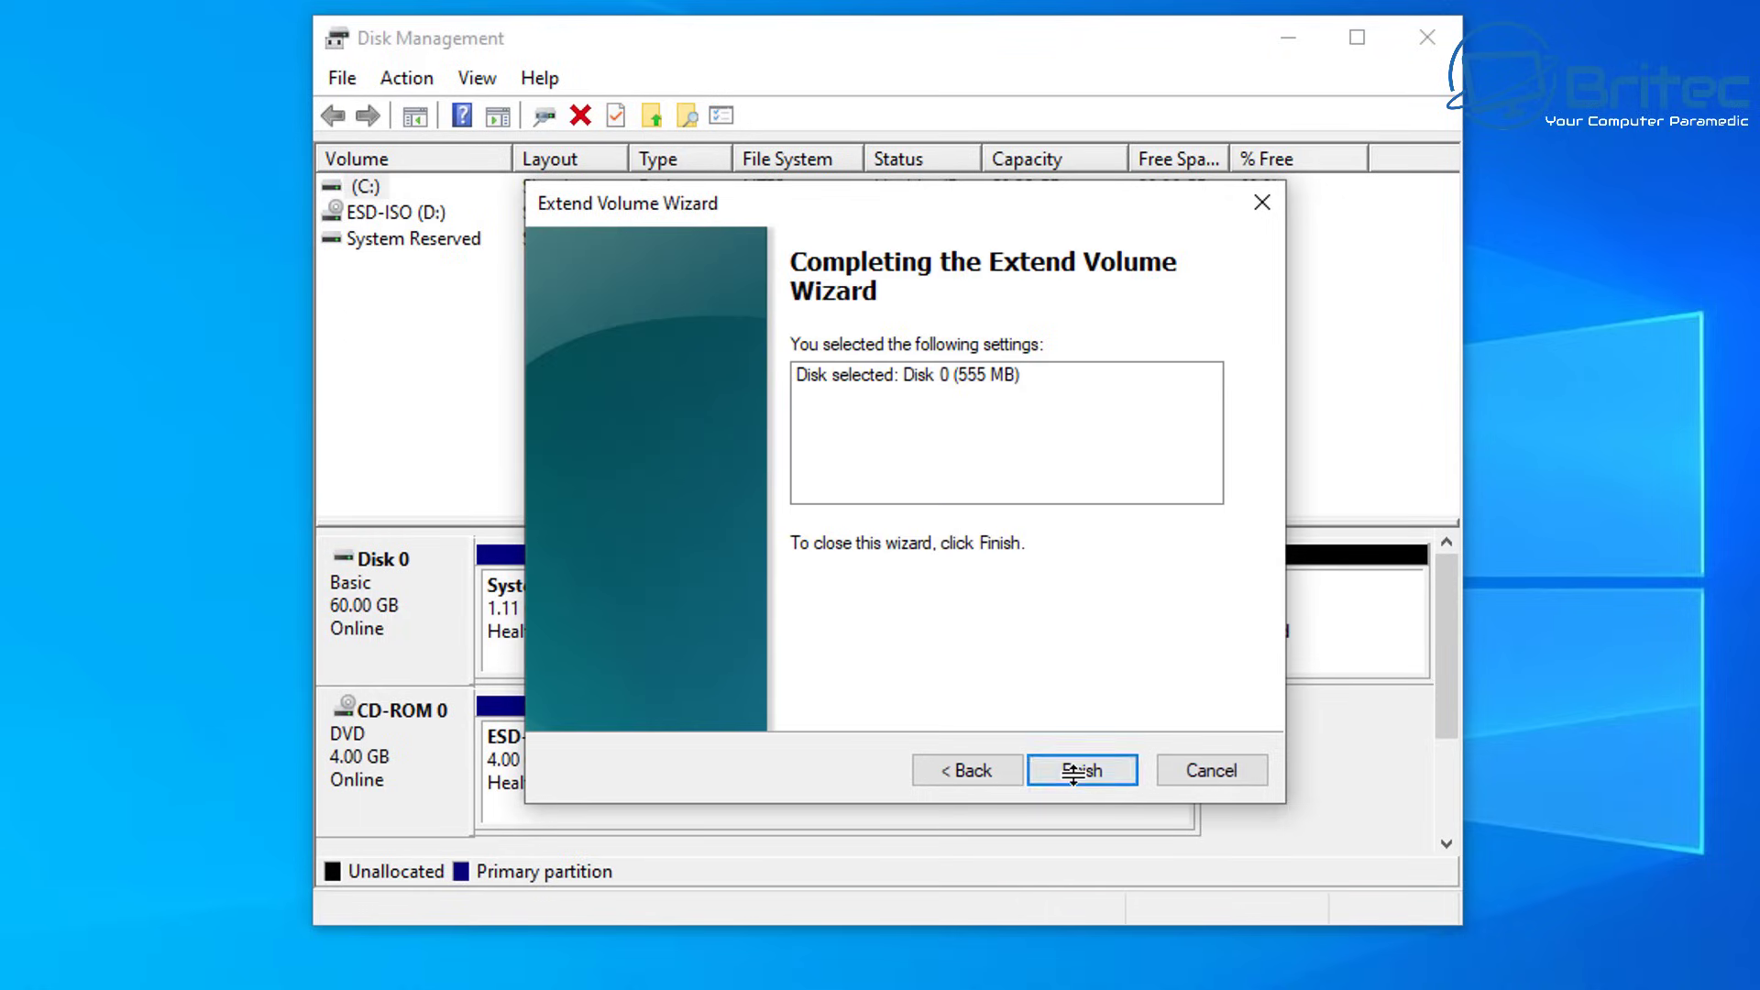
pyautogui.click(1072, 771)
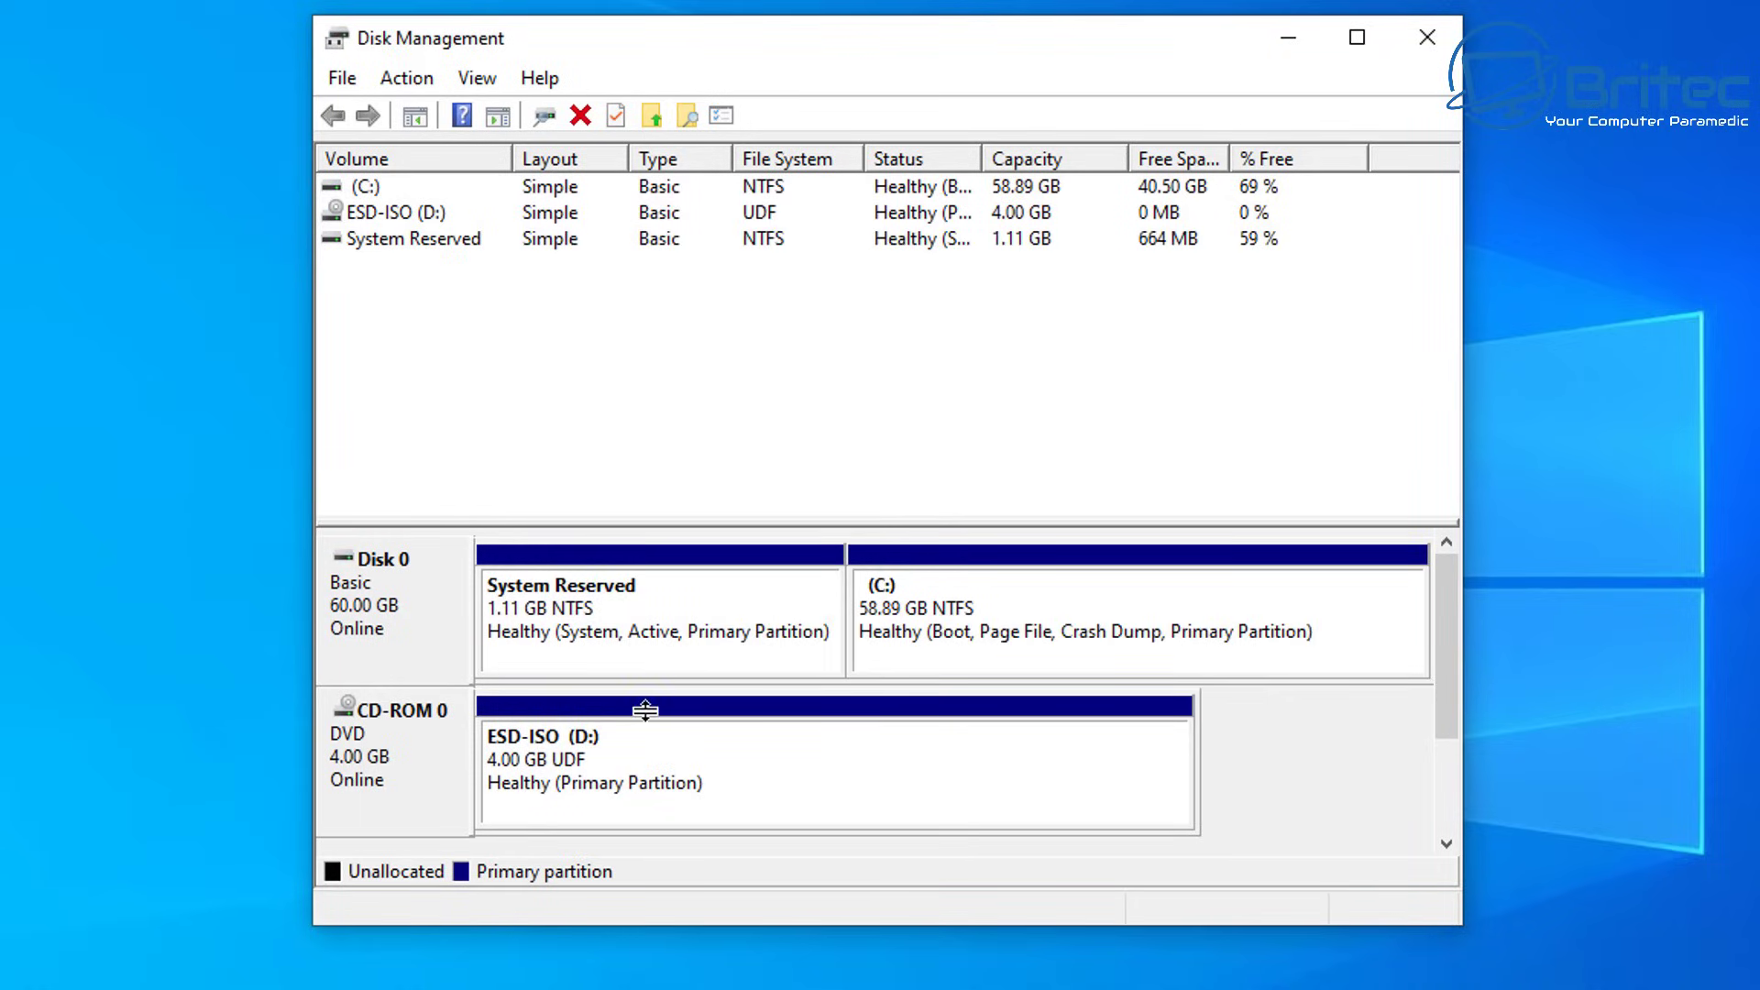
# Step: Close Disk Management now that C: ends at 58.89 GB
pyautogui.click(1422, 40)
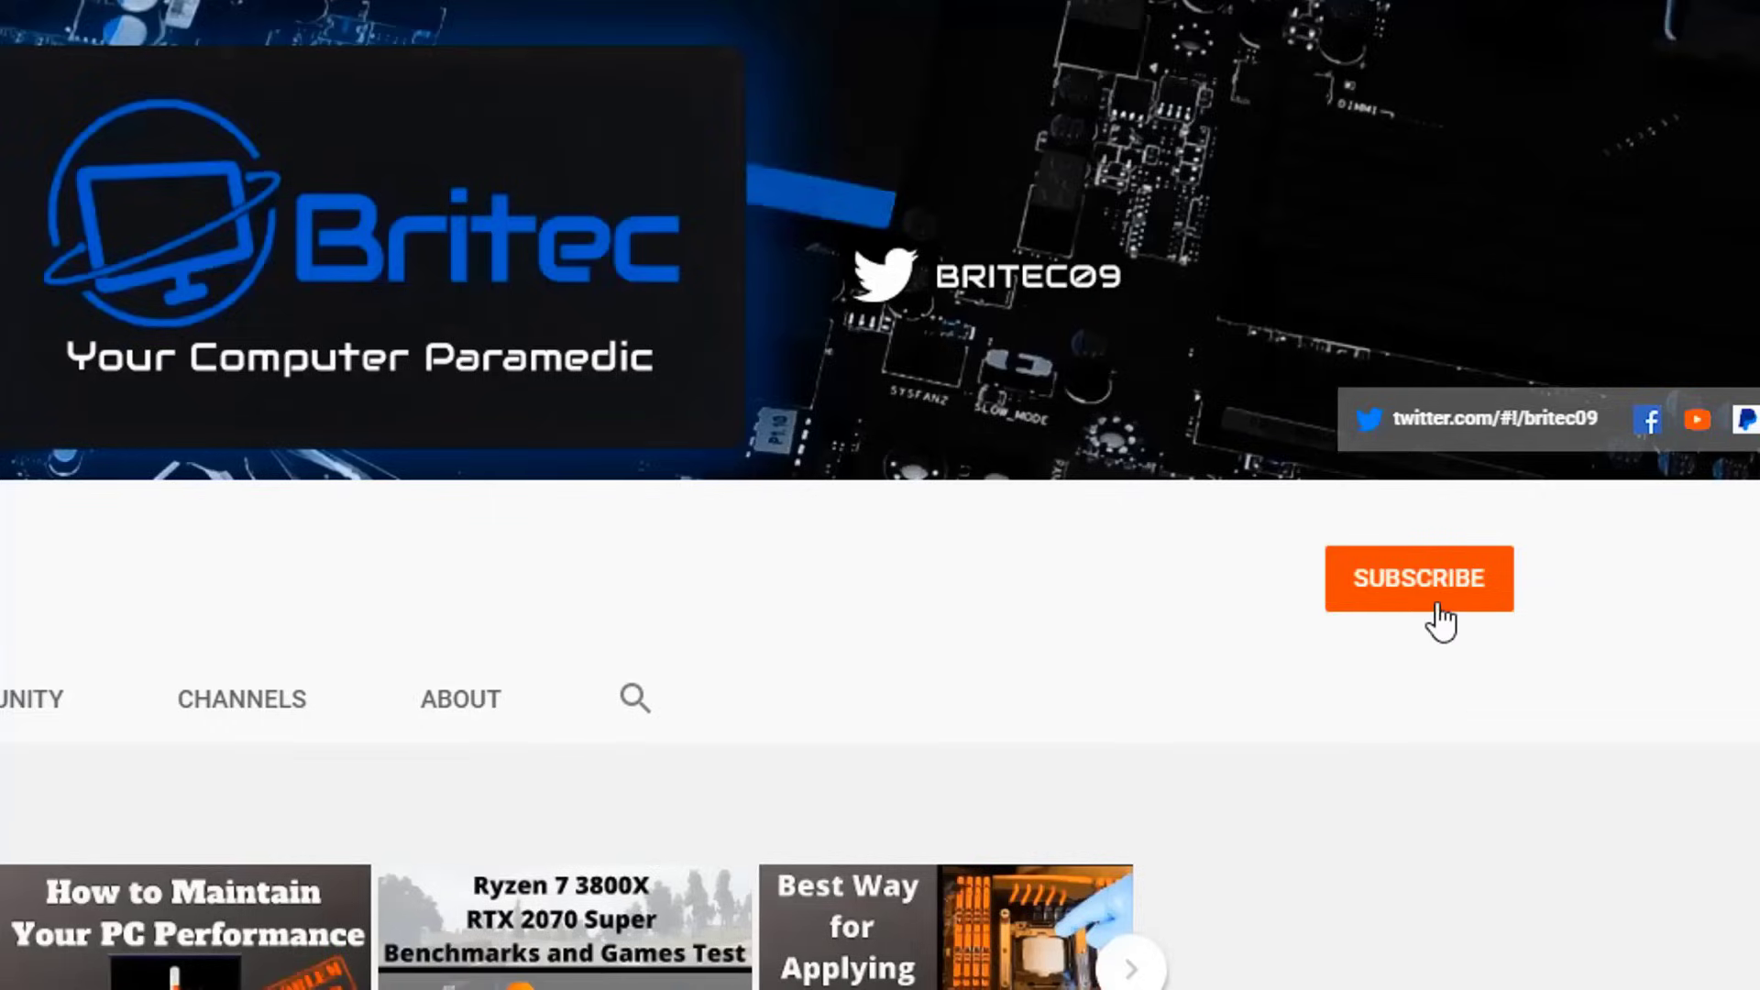
# Step: Subscribe to Britec on YouTube and set the bell notifications to All
pyautogui.click(1440, 616)
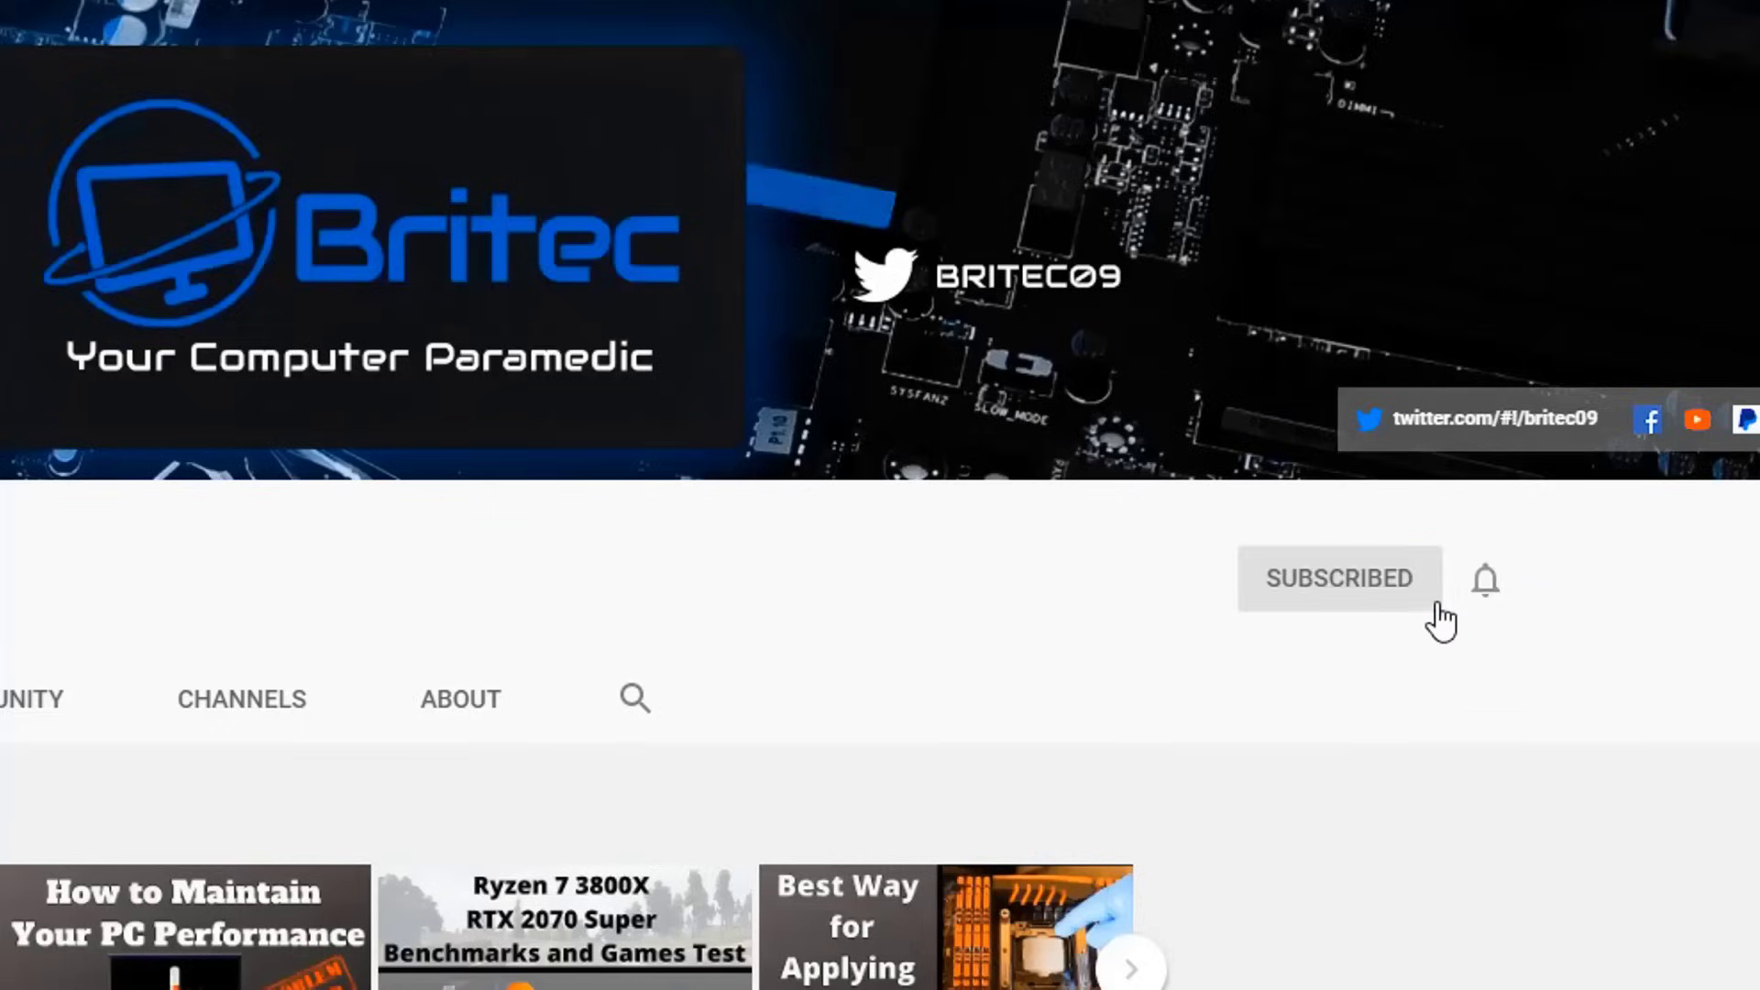
pyautogui.click(1491, 592)
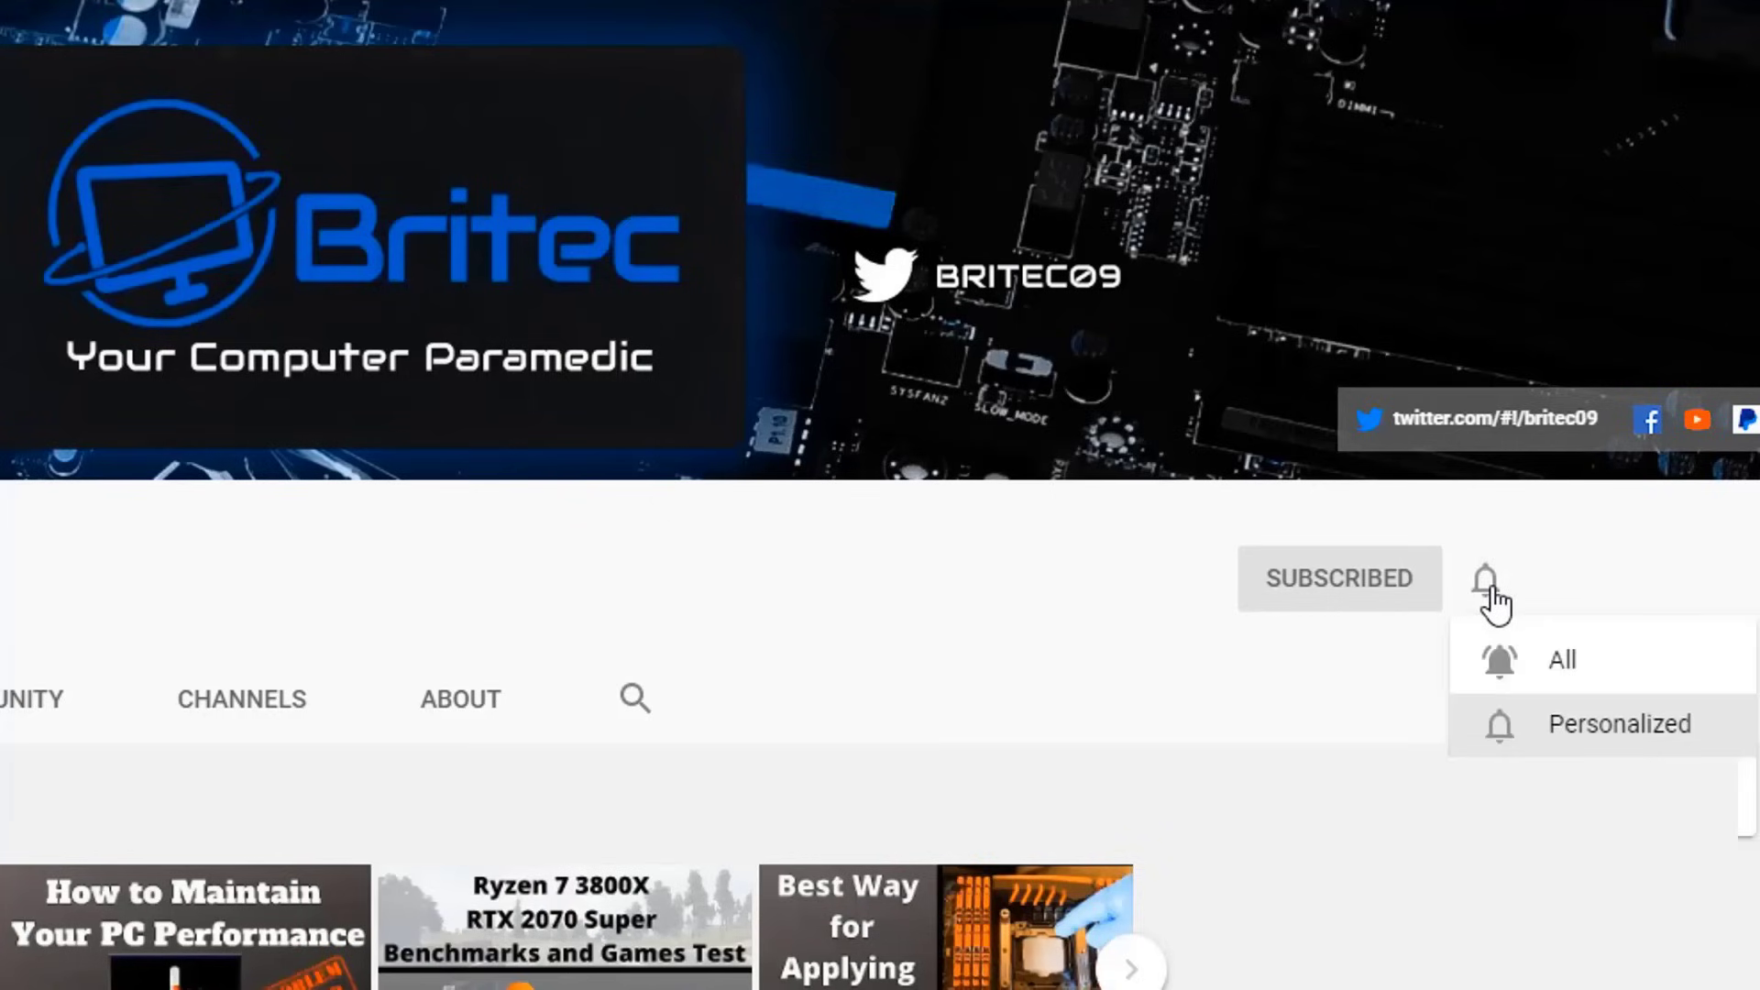
pyautogui.click(1532, 672)
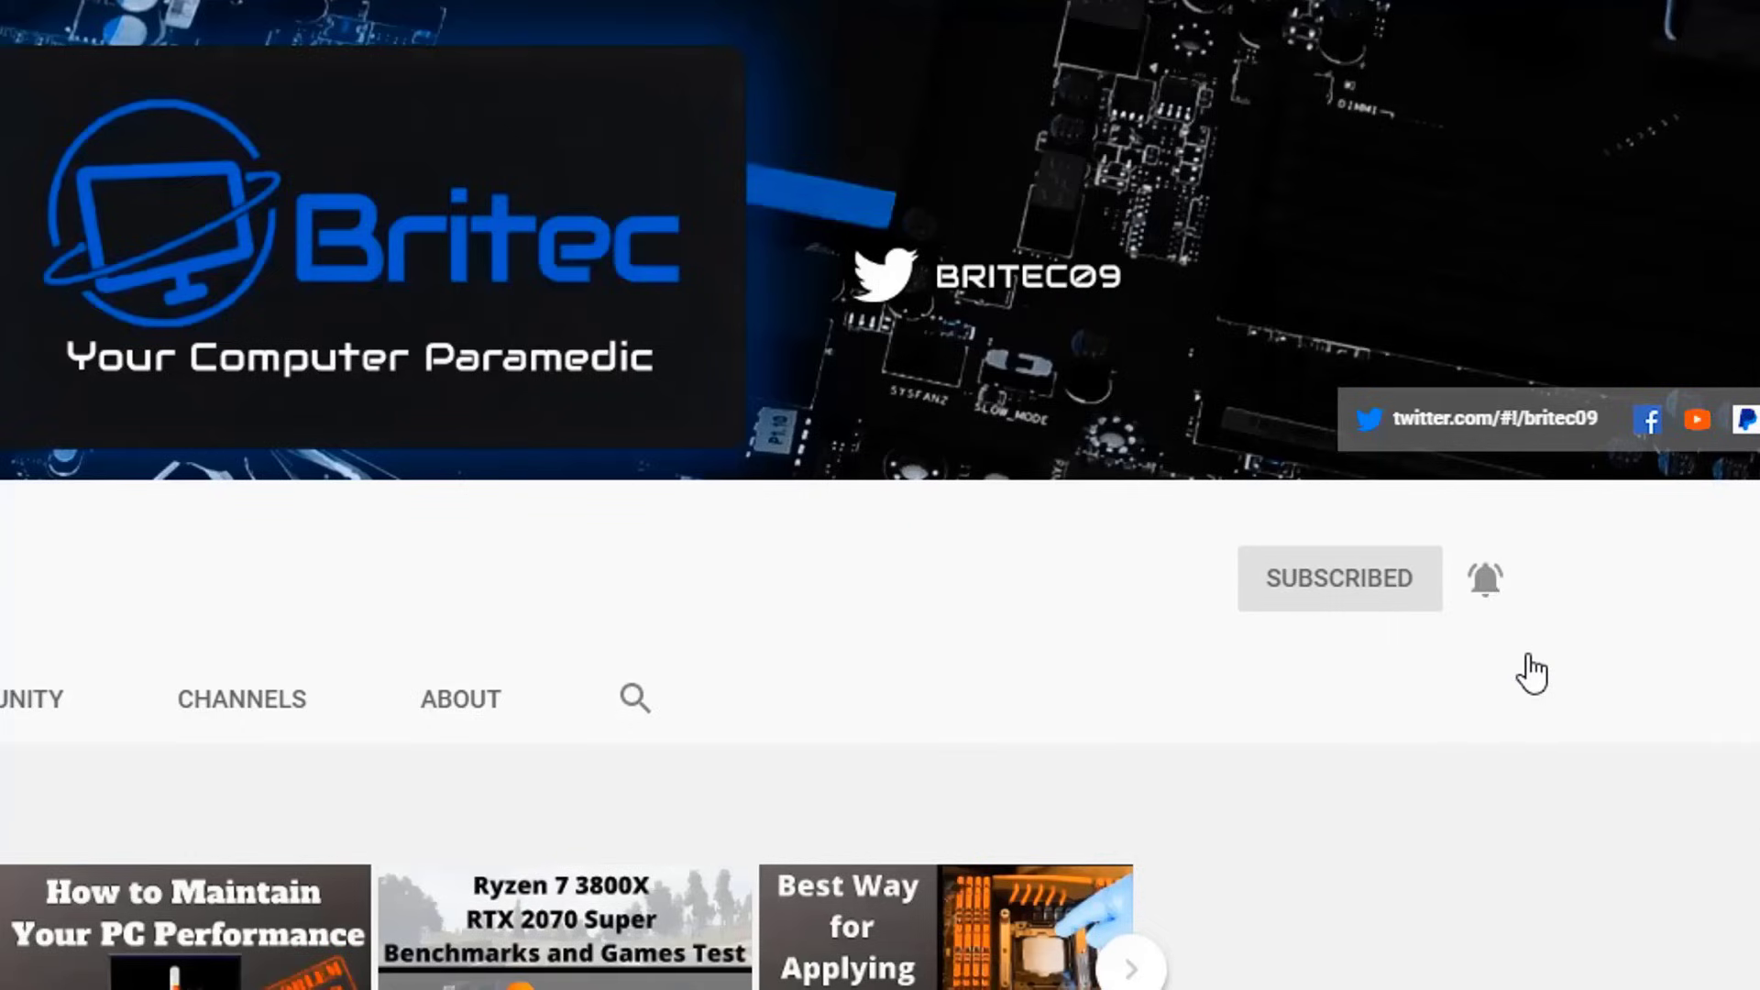